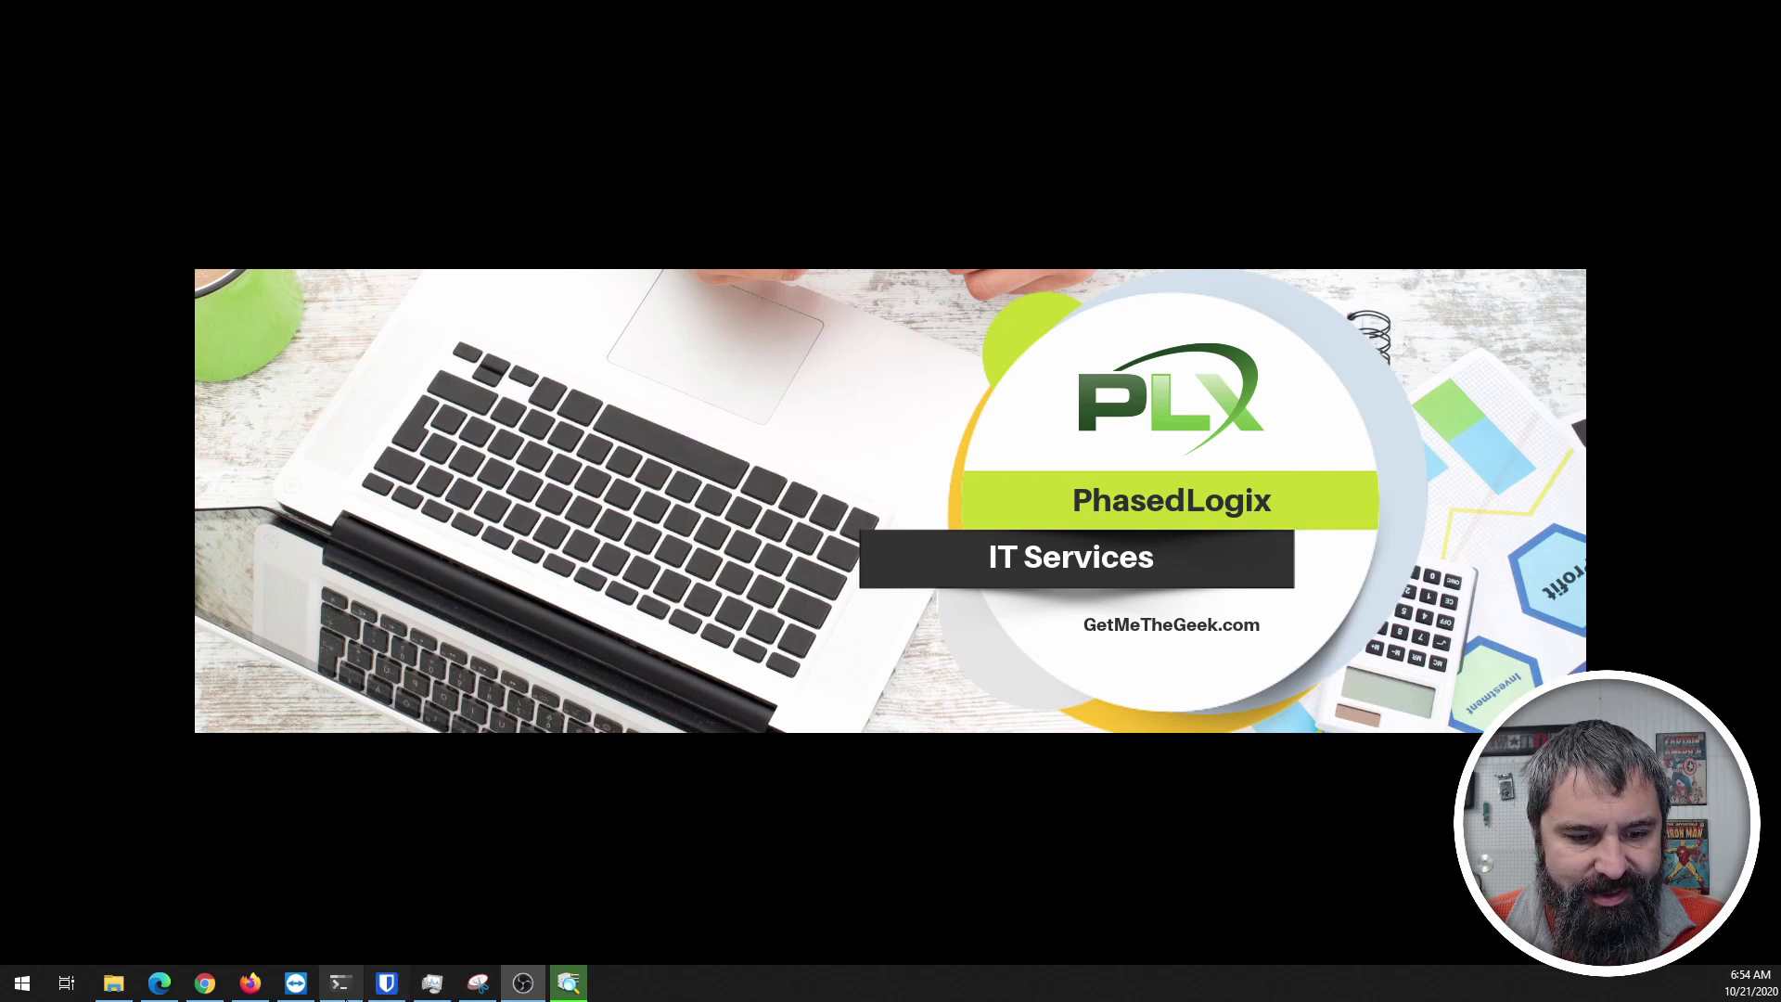
{"action": "left_click", "coordinate": [167, 989]}
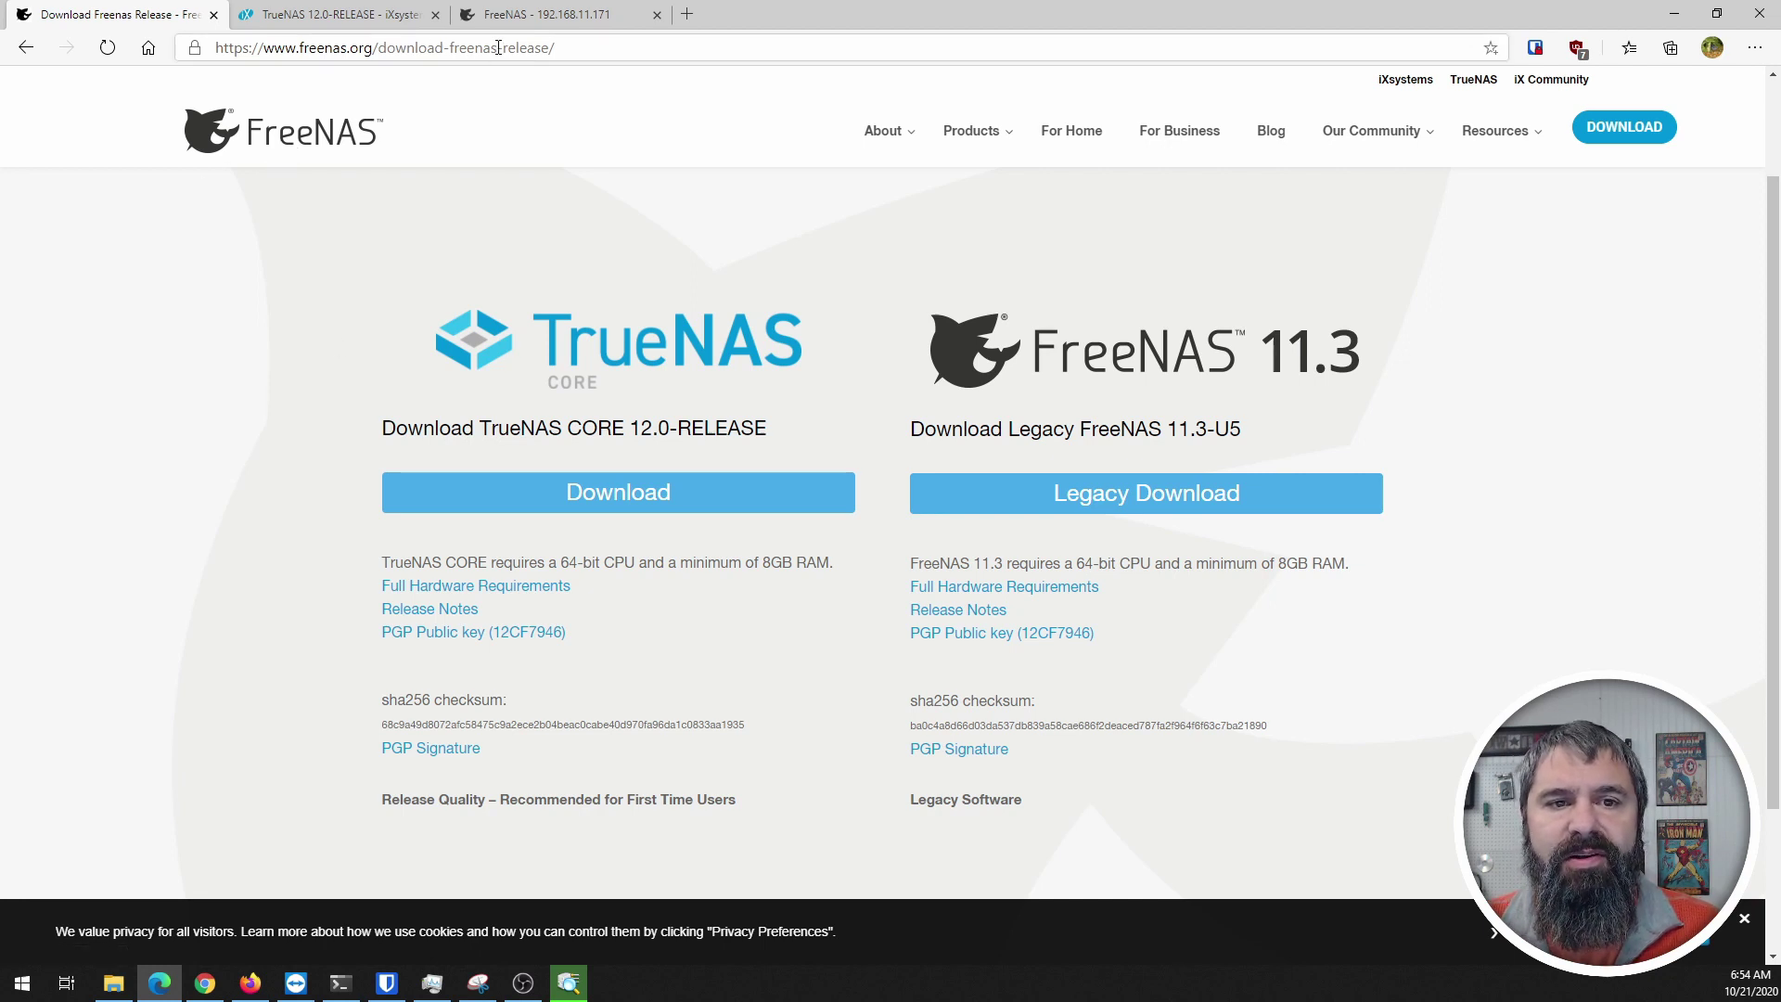
{"action": "scroll", "coordinate": [464, 538], "scroll_direction": "down", "scroll_amount": 1}
{"action": "scroll", "coordinate": [478, 534], "scroll_direction": "up", "scroll_amount": 3}
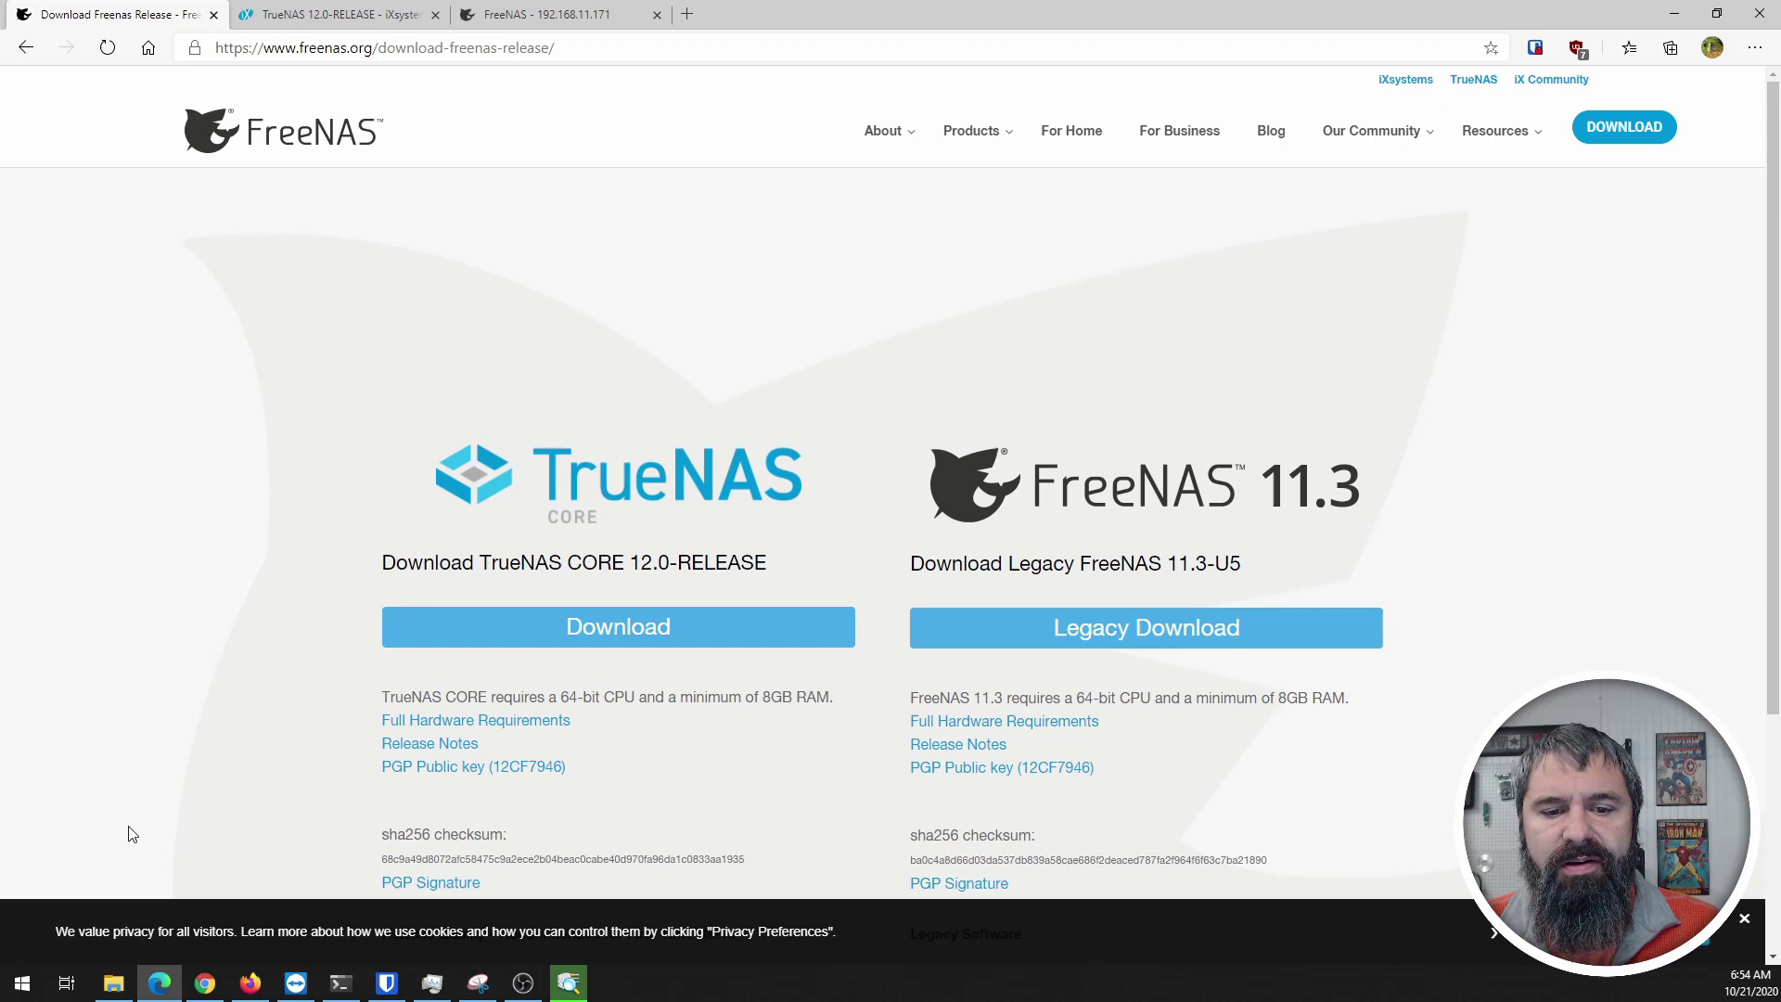
{"action": "scroll", "coordinate": [474, 663], "scroll_direction": "down", "scroll_amount": 3}
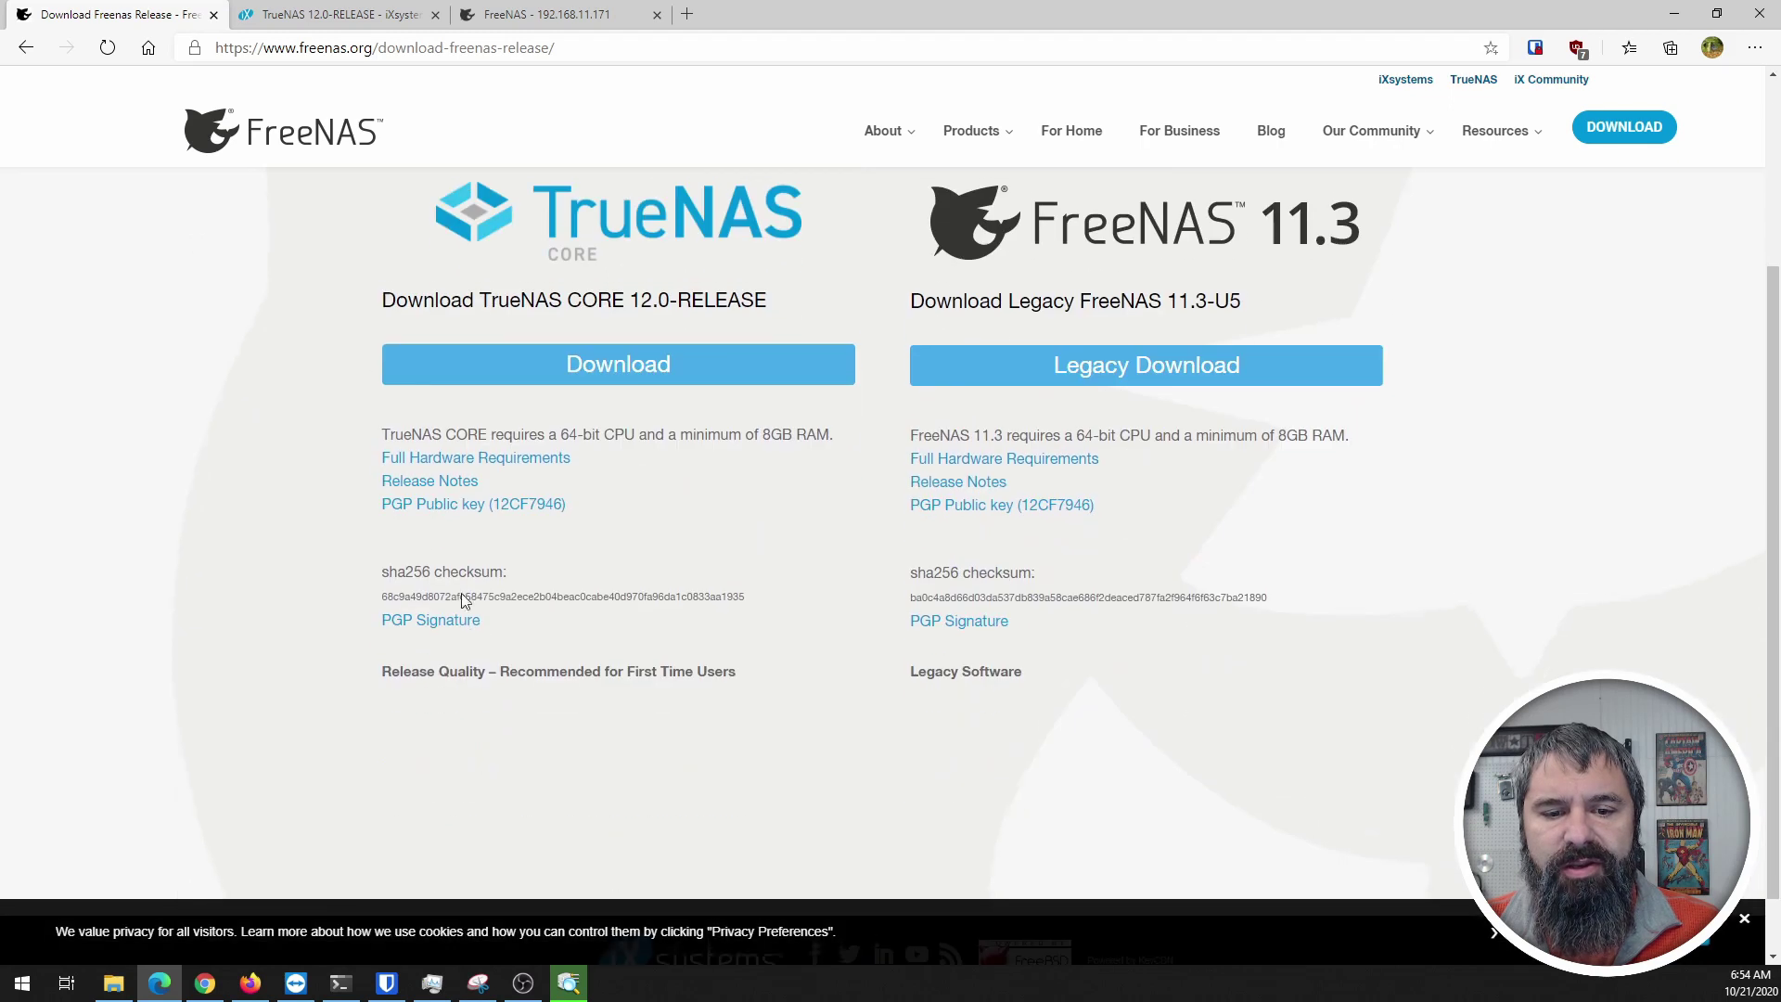
Step: Switch to the TrueNAS 12.0-RELEASE article and read down to the upcoming OpenZFS 2.0 mention
{"action": "left_click", "coordinate": [287, 20]}
{"action": "scroll", "coordinate": [422, 592], "scroll_direction": "down", "scroll_amount": 3}
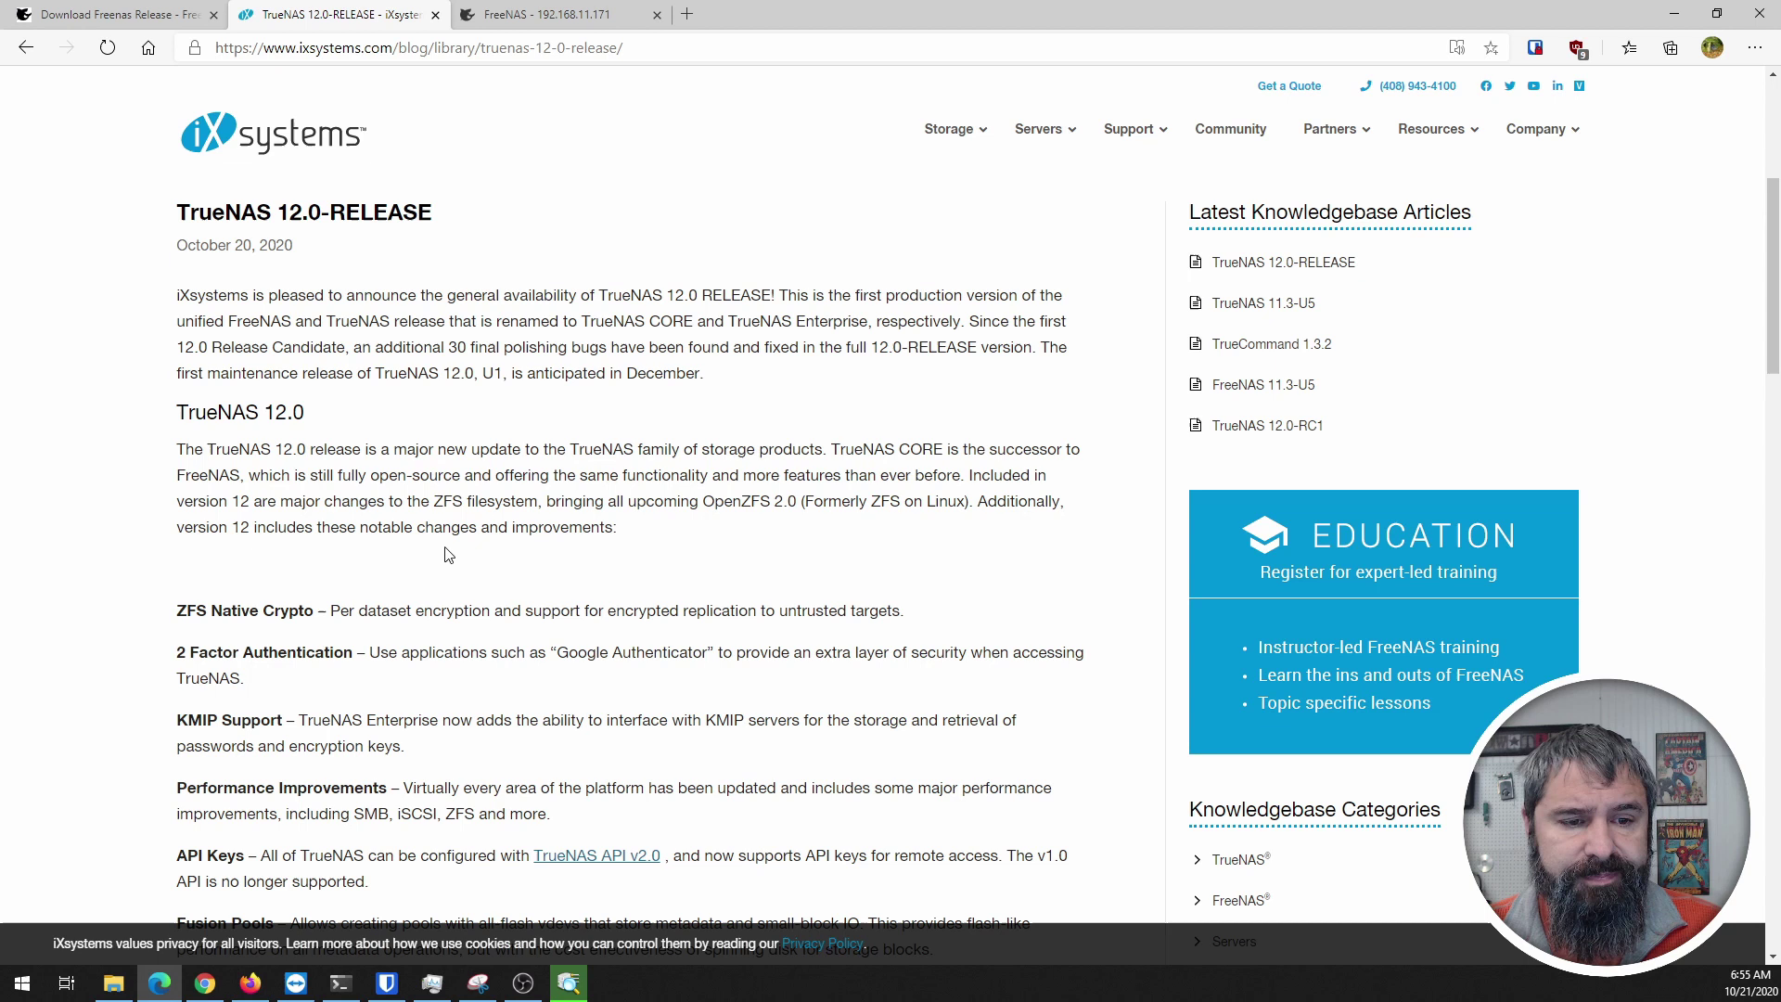
{"action": "scroll", "coordinate": [244, 492], "scroll_direction": "down", "scroll_amount": 2}
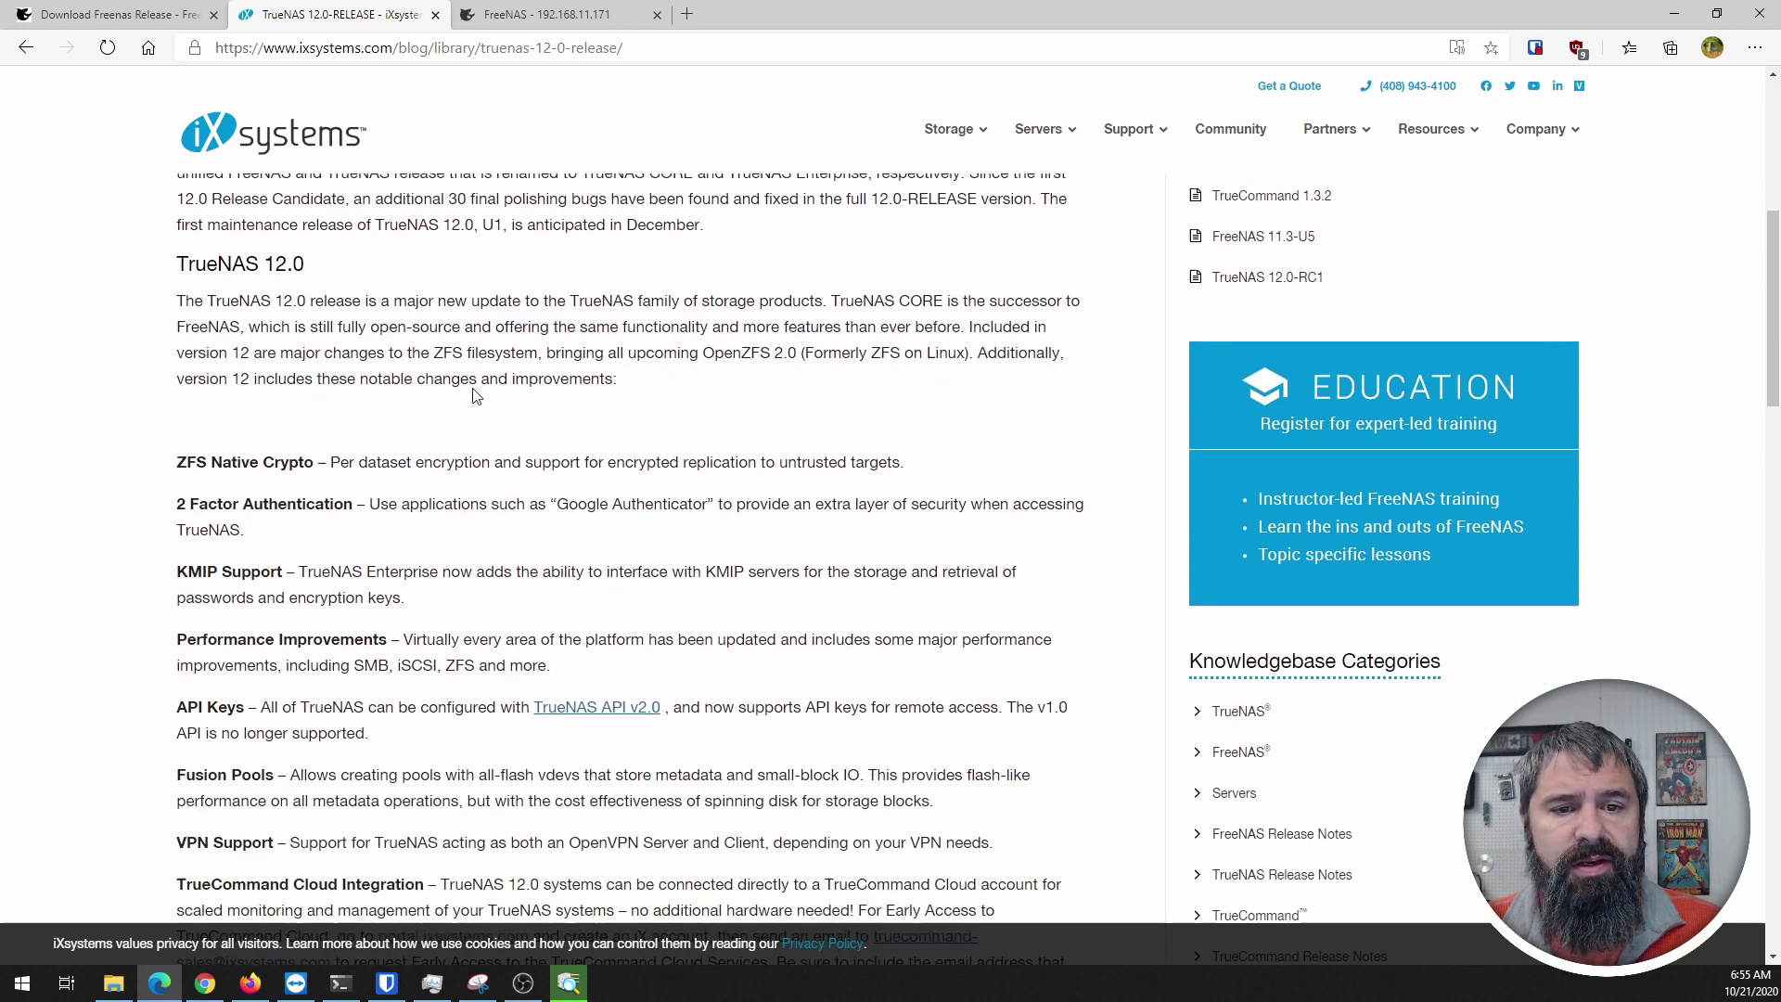
{"action": "left_click_drag", "start_coordinate": [555, 354], "coordinate": [807, 353]}
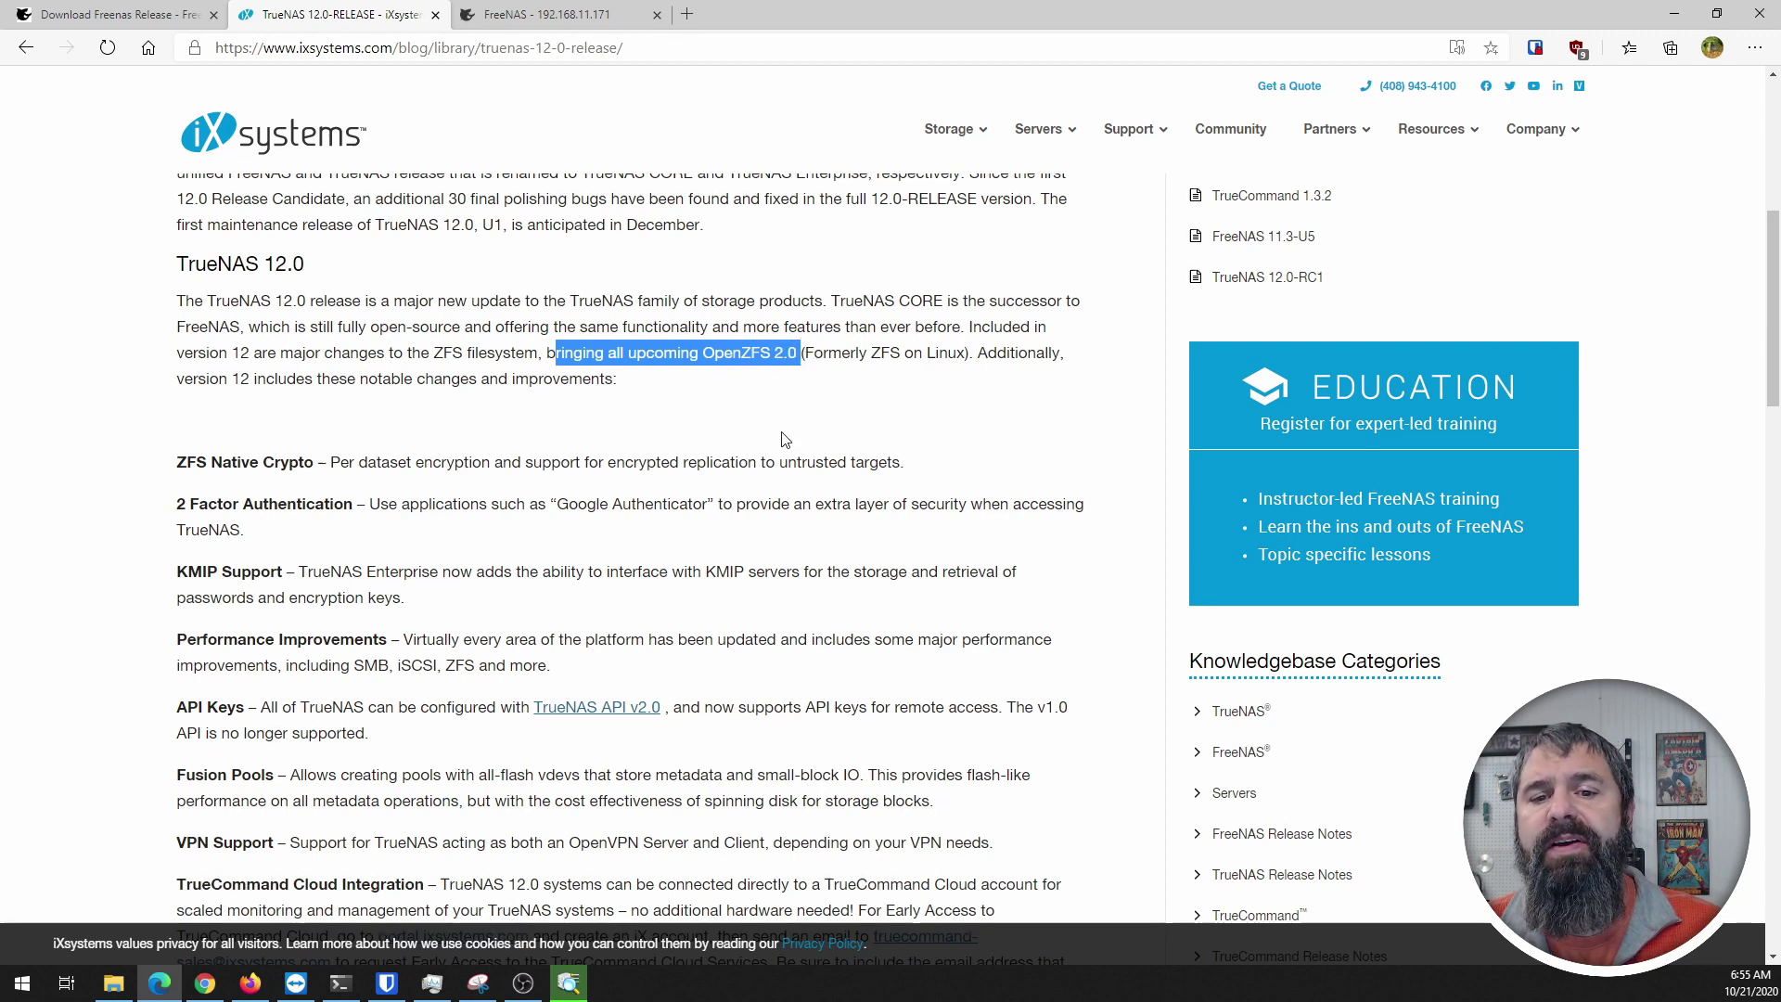
{"action": "left_click", "coordinate": [701, 313]}
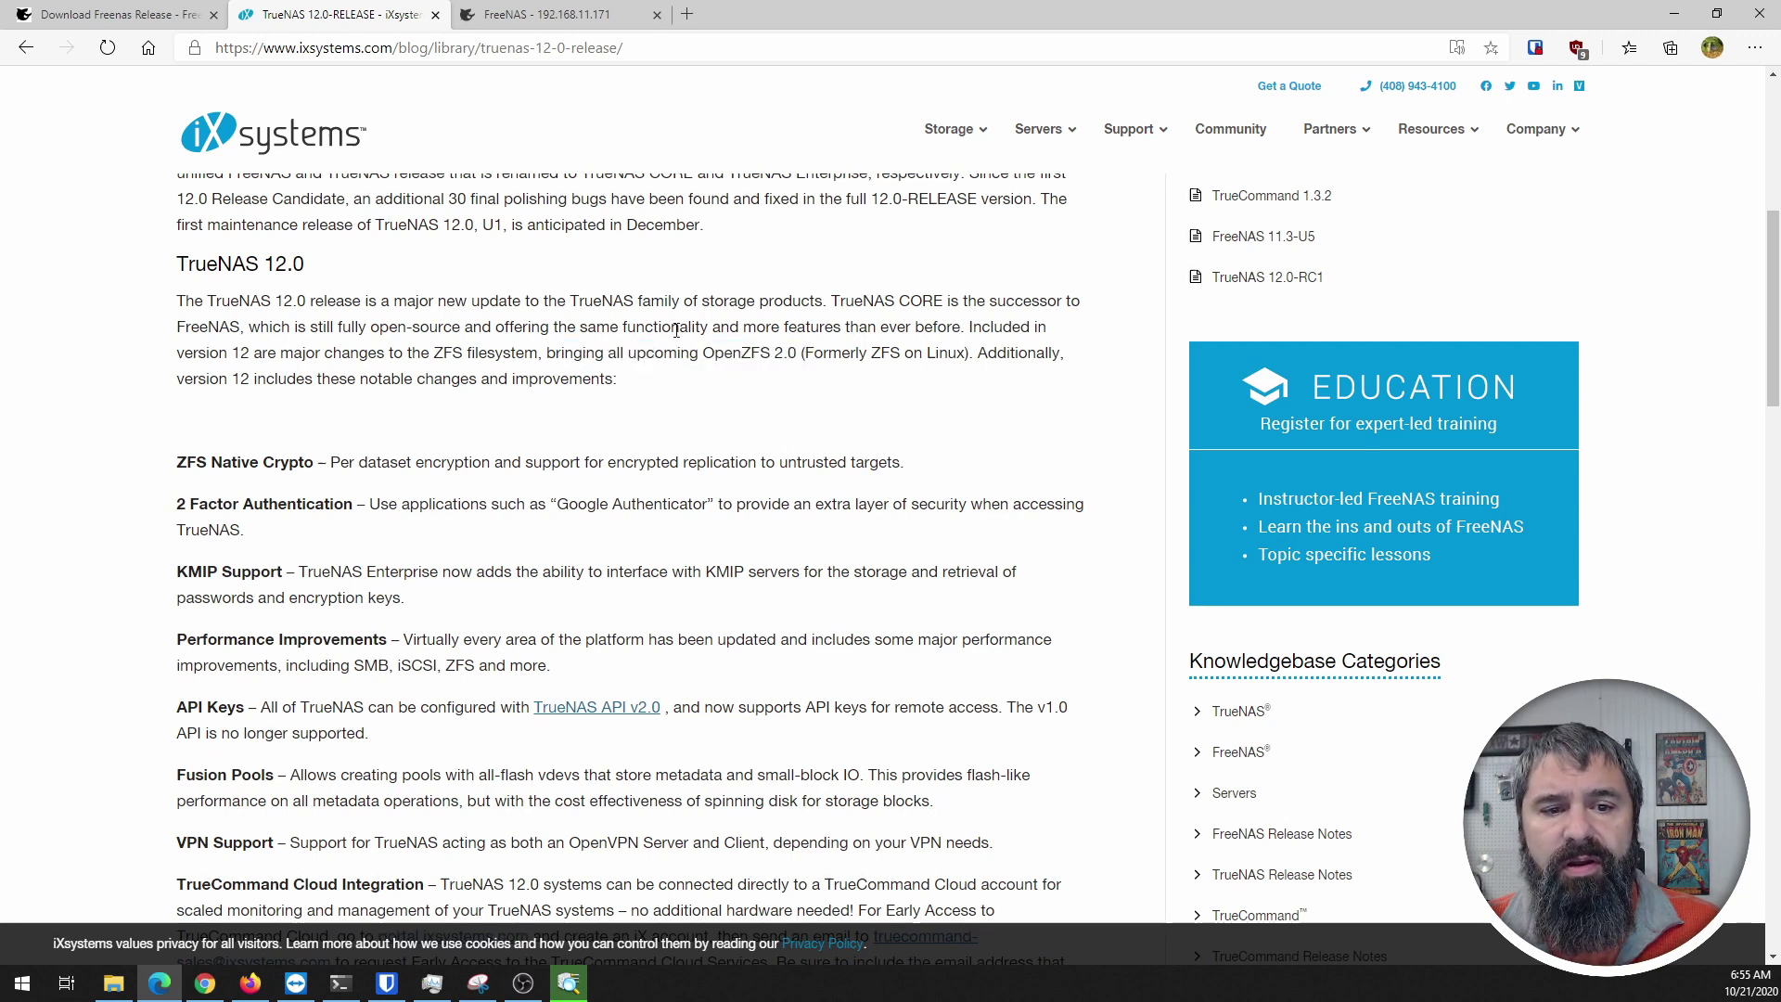
Step: Read the new-features list from ZFS Native Crypto down to 2 Factor Authentication
{"action": "scroll", "coordinate": [210, 386], "scroll_direction": "down", "scroll_amount": 1}
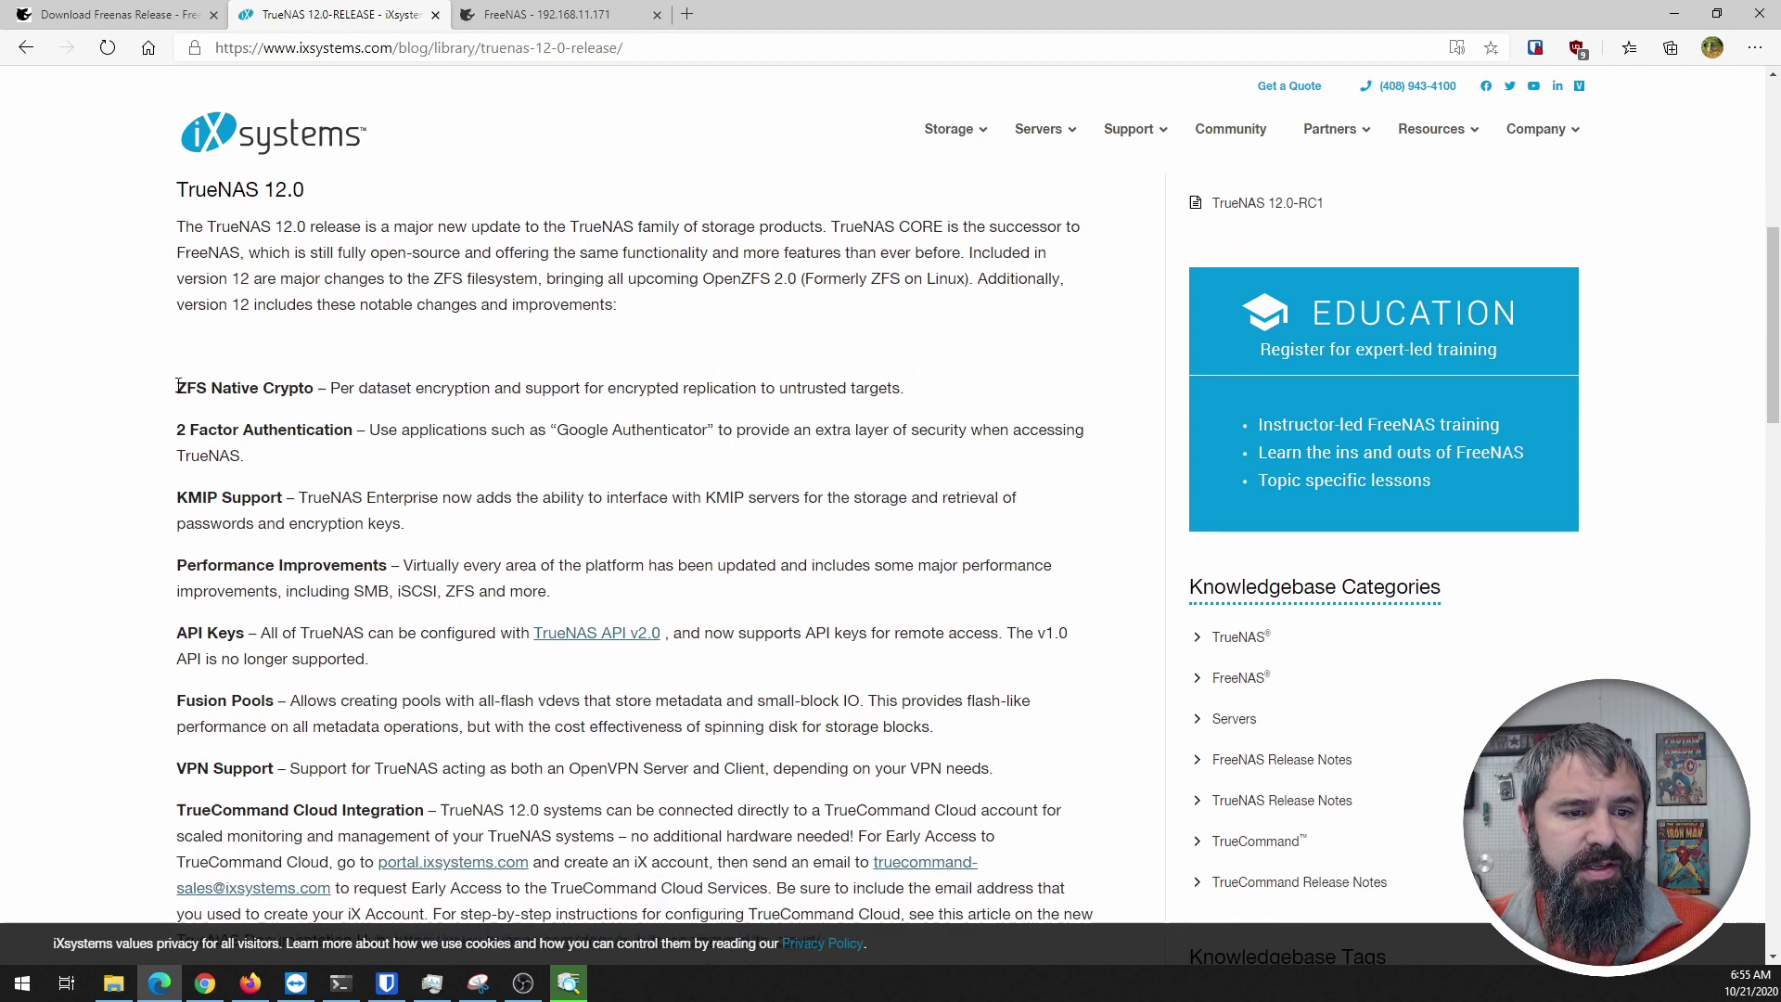
{"action": "left_click_drag", "start_coordinate": [178, 387], "coordinate": [314, 389]}
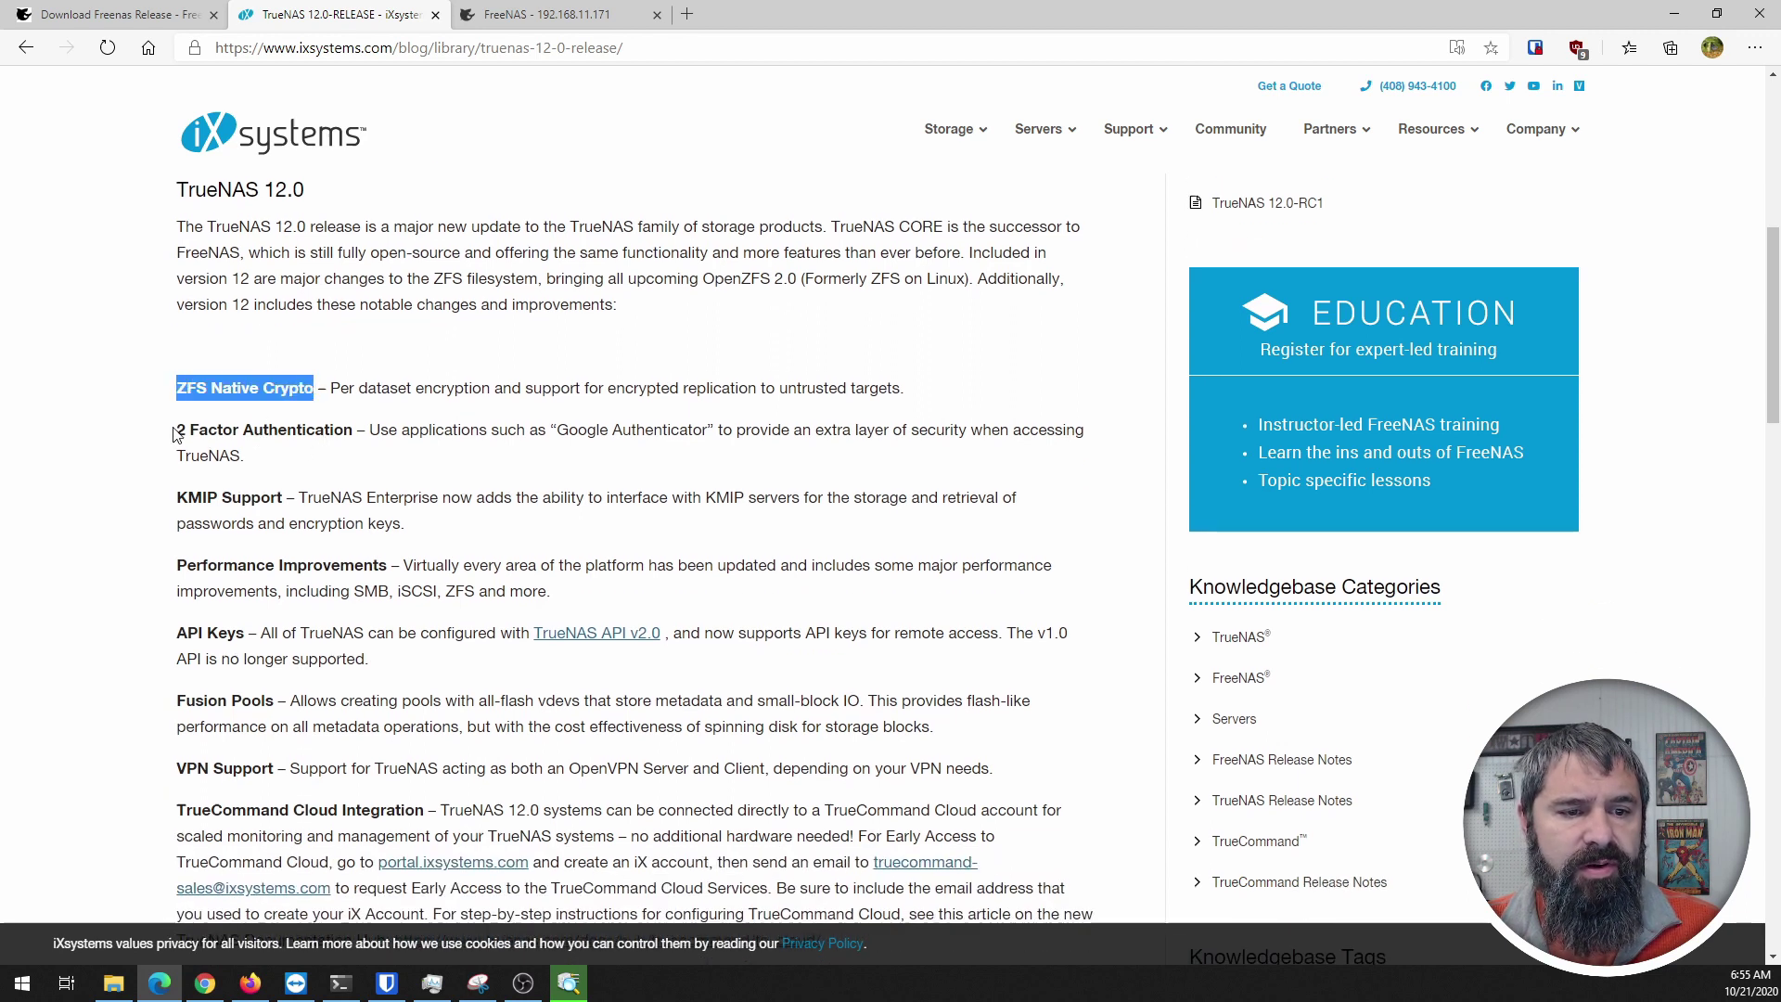
{"action": "left_click_drag", "start_coordinate": [176, 431], "coordinate": [345, 428]}
{"action": "left_click", "coordinate": [371, 434]}
{"action": "scroll", "coordinate": [220, 531], "scroll_direction": "down", "scroll_amount": 2}
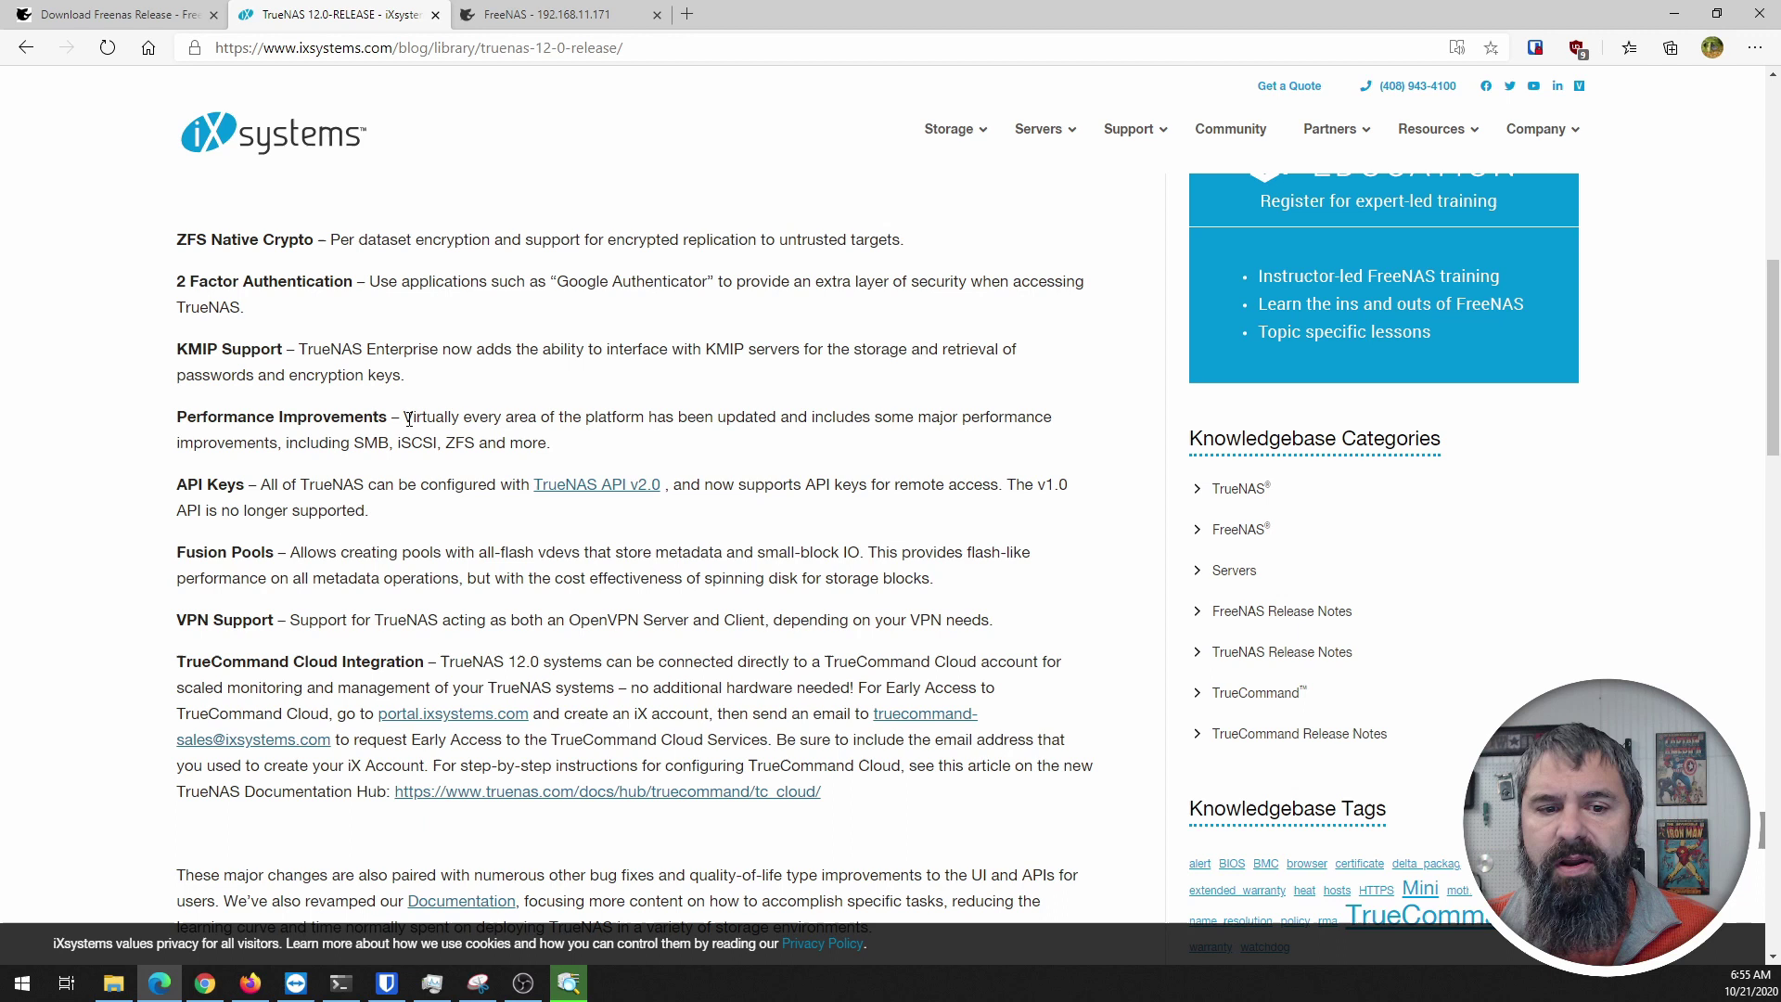
{"action": "scroll", "coordinate": [404, 452], "scroll_direction": "down", "scroll_amount": 1}
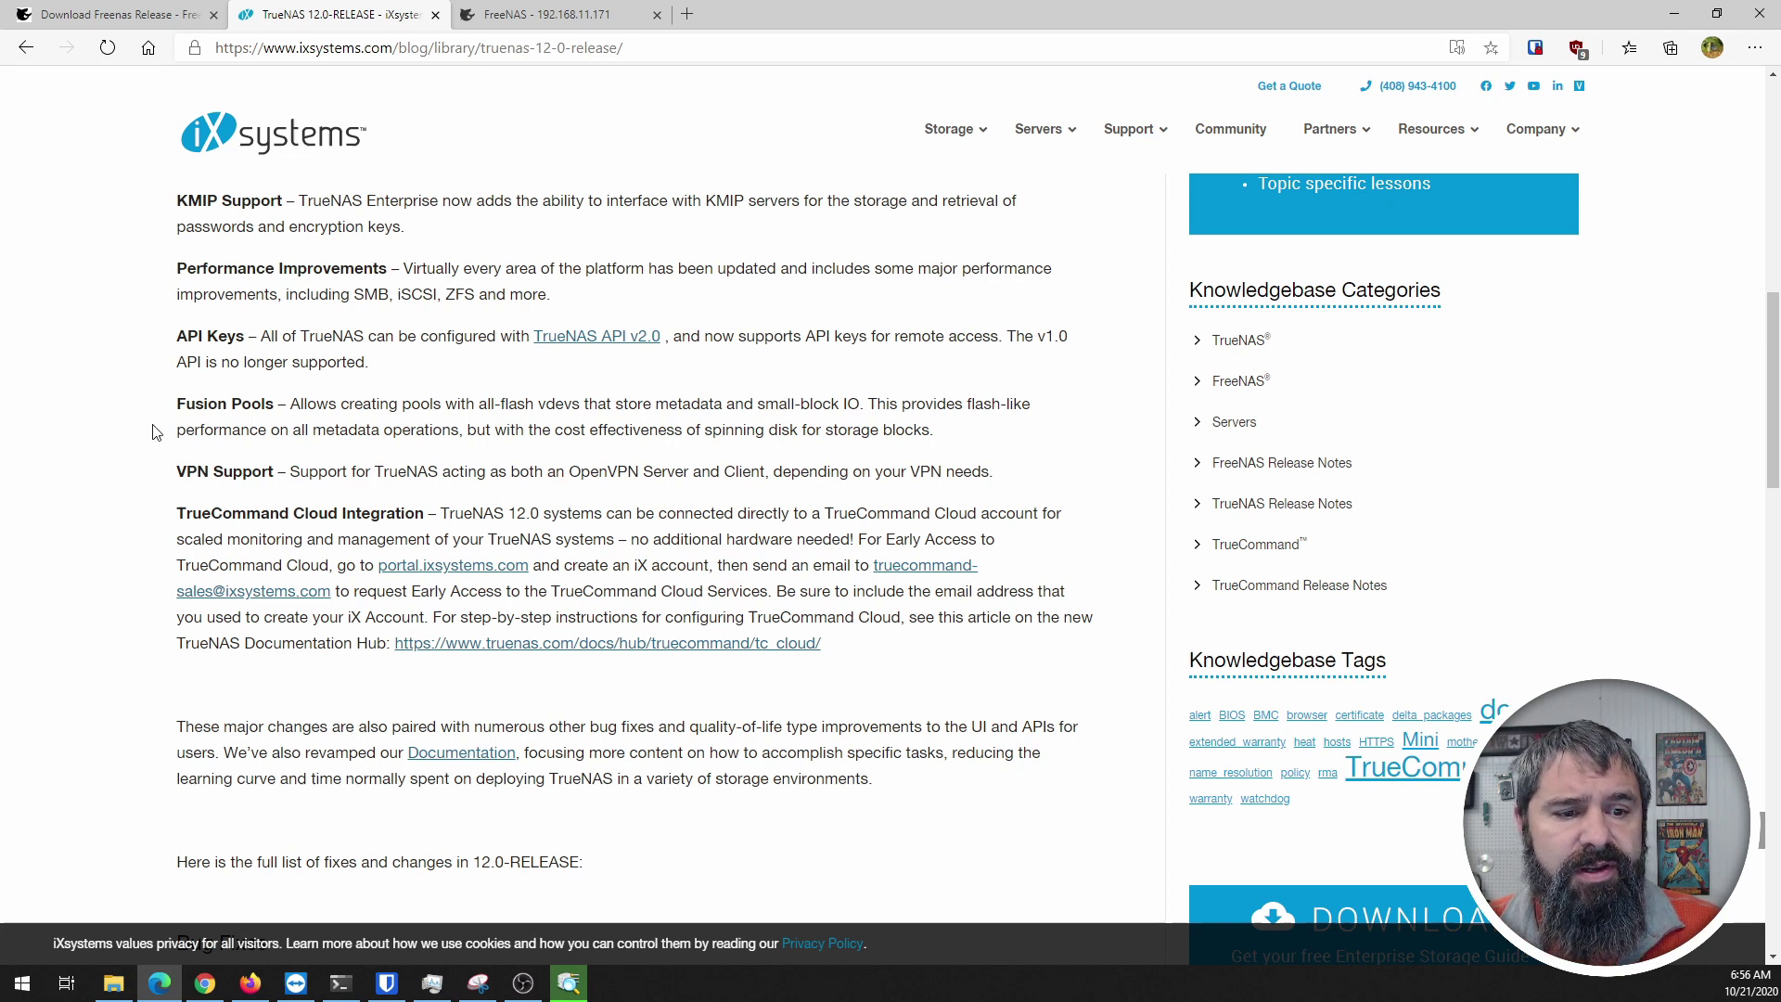
{"action": "scroll", "coordinate": [158, 436], "scroll_direction": "down", "scroll_amount": 1}
{"action": "left_click_drag", "start_coordinate": [176, 397], "coordinate": [273, 399]}
{"action": "left_click", "coordinate": [273, 398]}
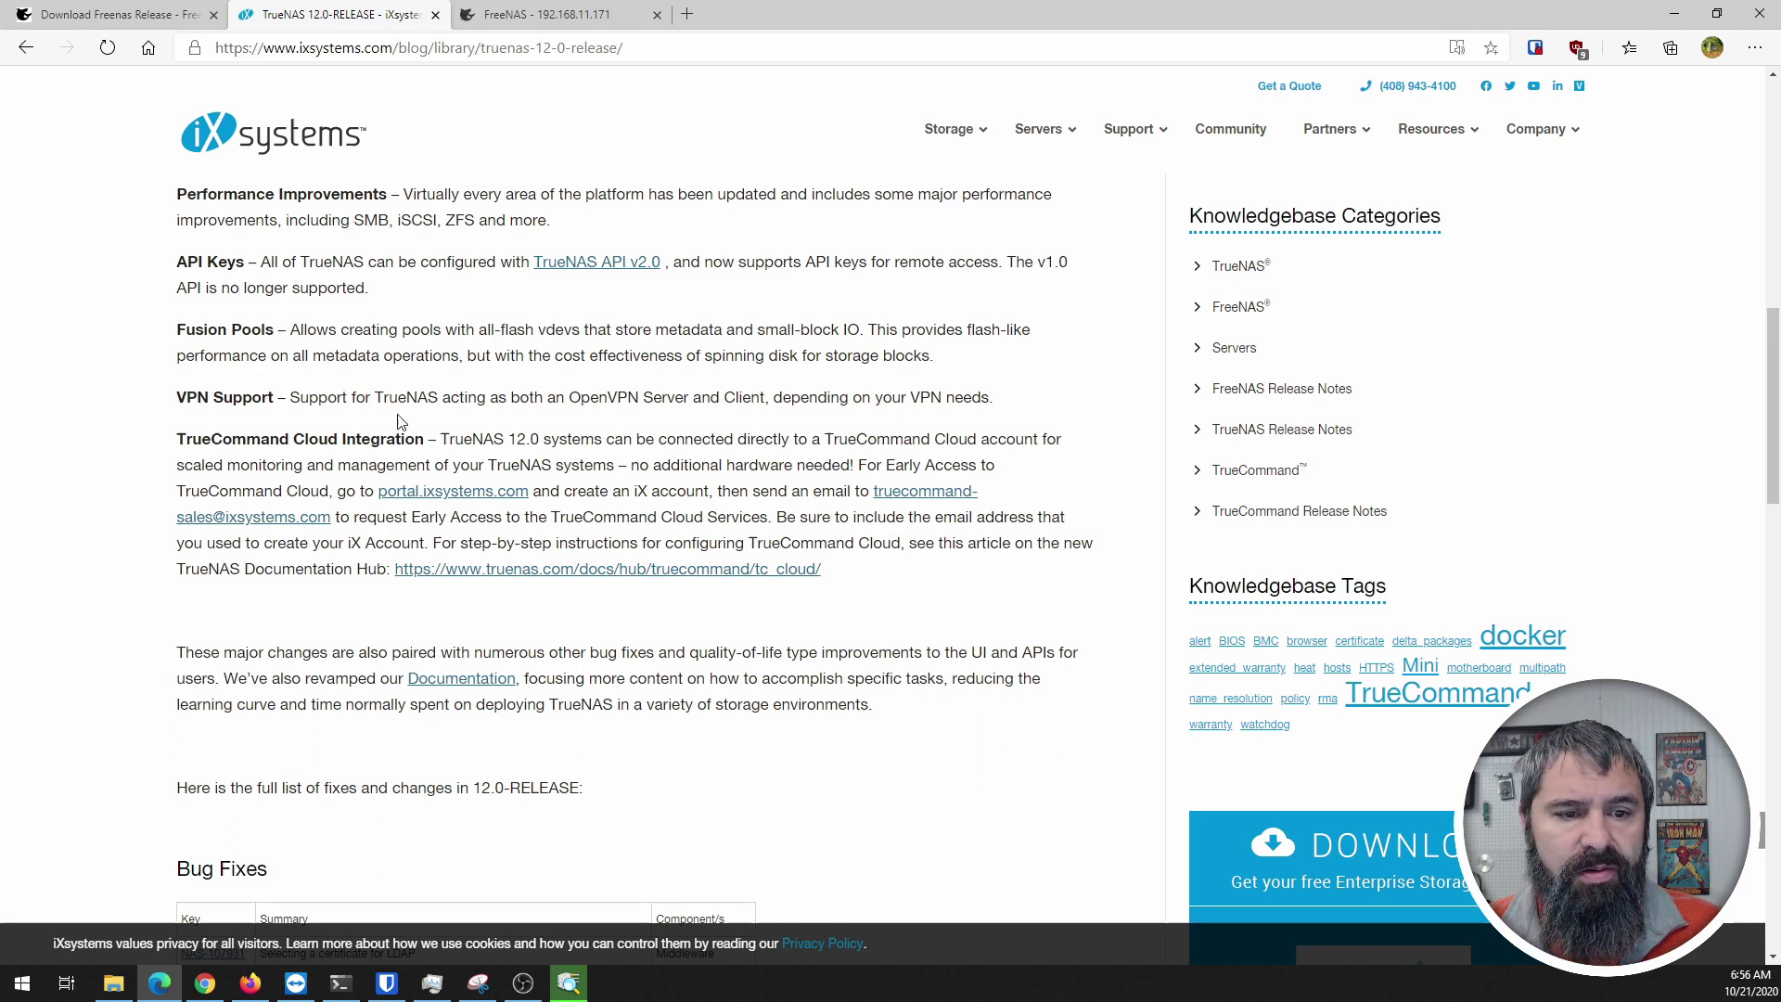
{"action": "scroll", "coordinate": [84, 421], "scroll_direction": "down", "scroll_amount": 1}
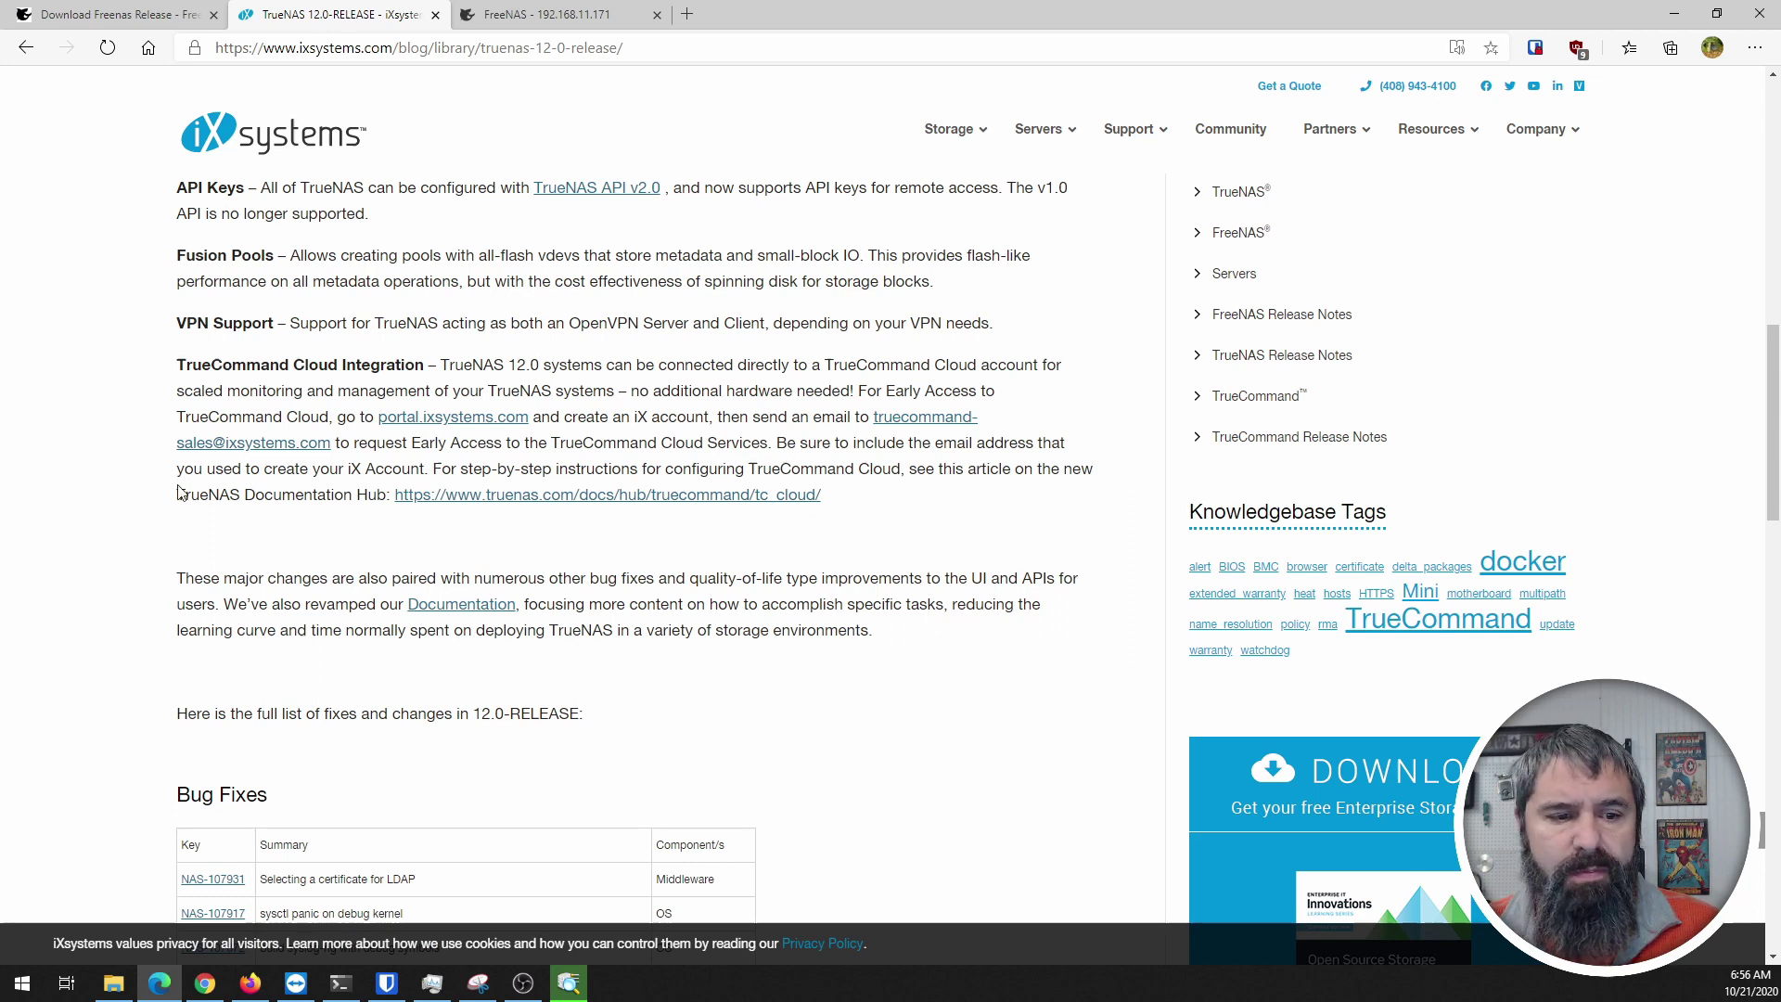
{"action": "scroll", "coordinate": [213, 408], "scroll_direction": "down", "scroll_amount": 2}
{"action": "scroll", "coordinate": [208, 432], "scroll_direction": "down", "scroll_amount": 4}
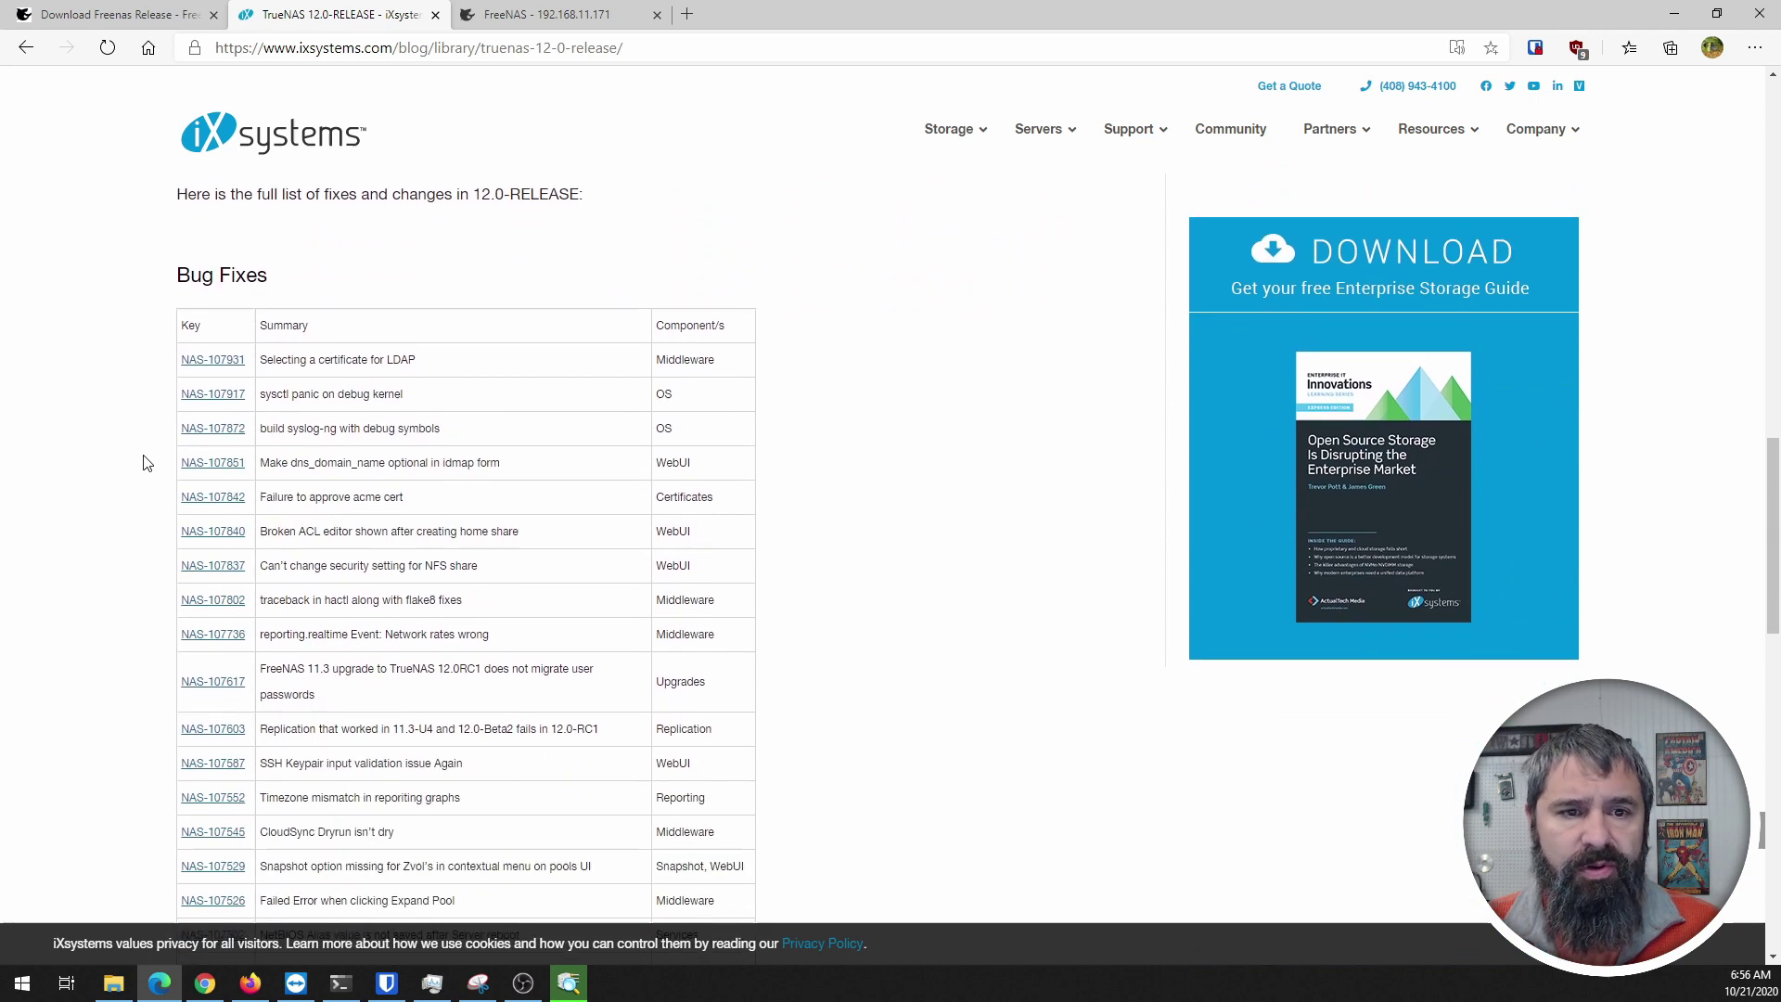
Step: Skim the article's Bug Fixes and Known Issues sections, then go to the FreeNAS dashboard tab
{"action": "scroll", "coordinate": [128, 432], "scroll_direction": "down", "scroll_amount": 1}
{"action": "scroll", "coordinate": [128, 432], "scroll_direction": "down", "scroll_amount": 5}
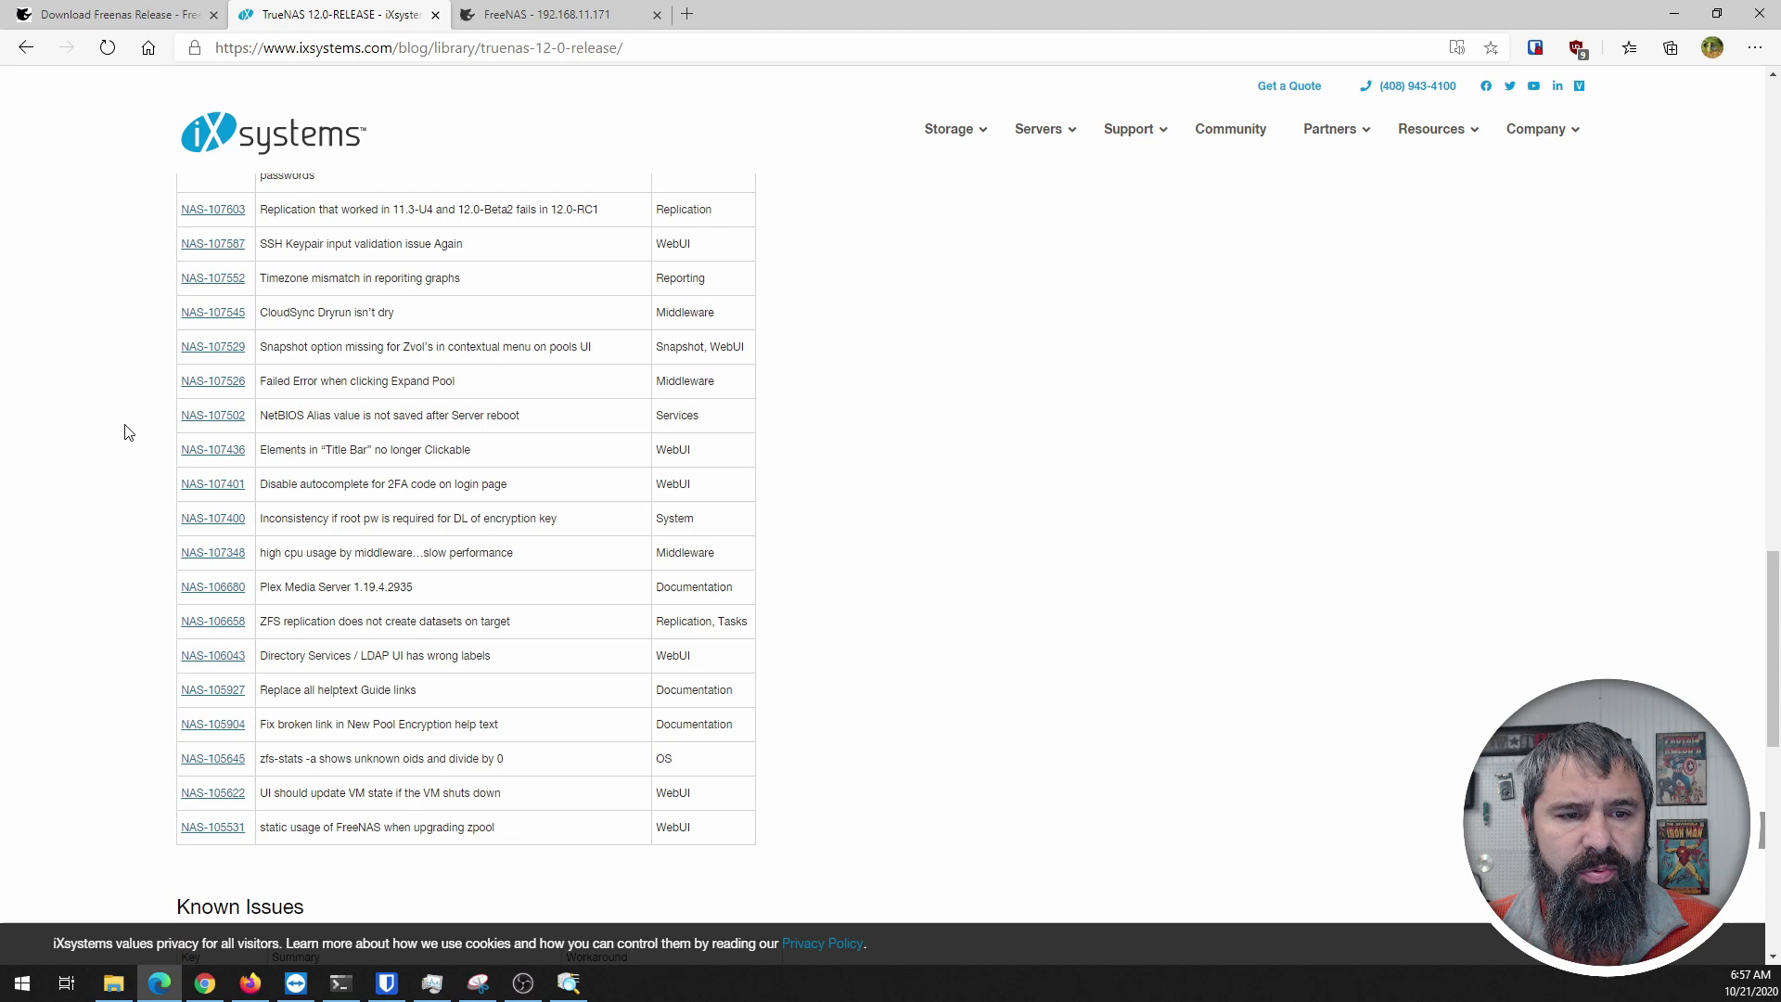
{"action": "scroll", "coordinate": [128, 432], "scroll_direction": "up", "scroll_amount": 3}
{"action": "scroll", "coordinate": [128, 432], "scroll_direction": "up", "scroll_amount": 3}
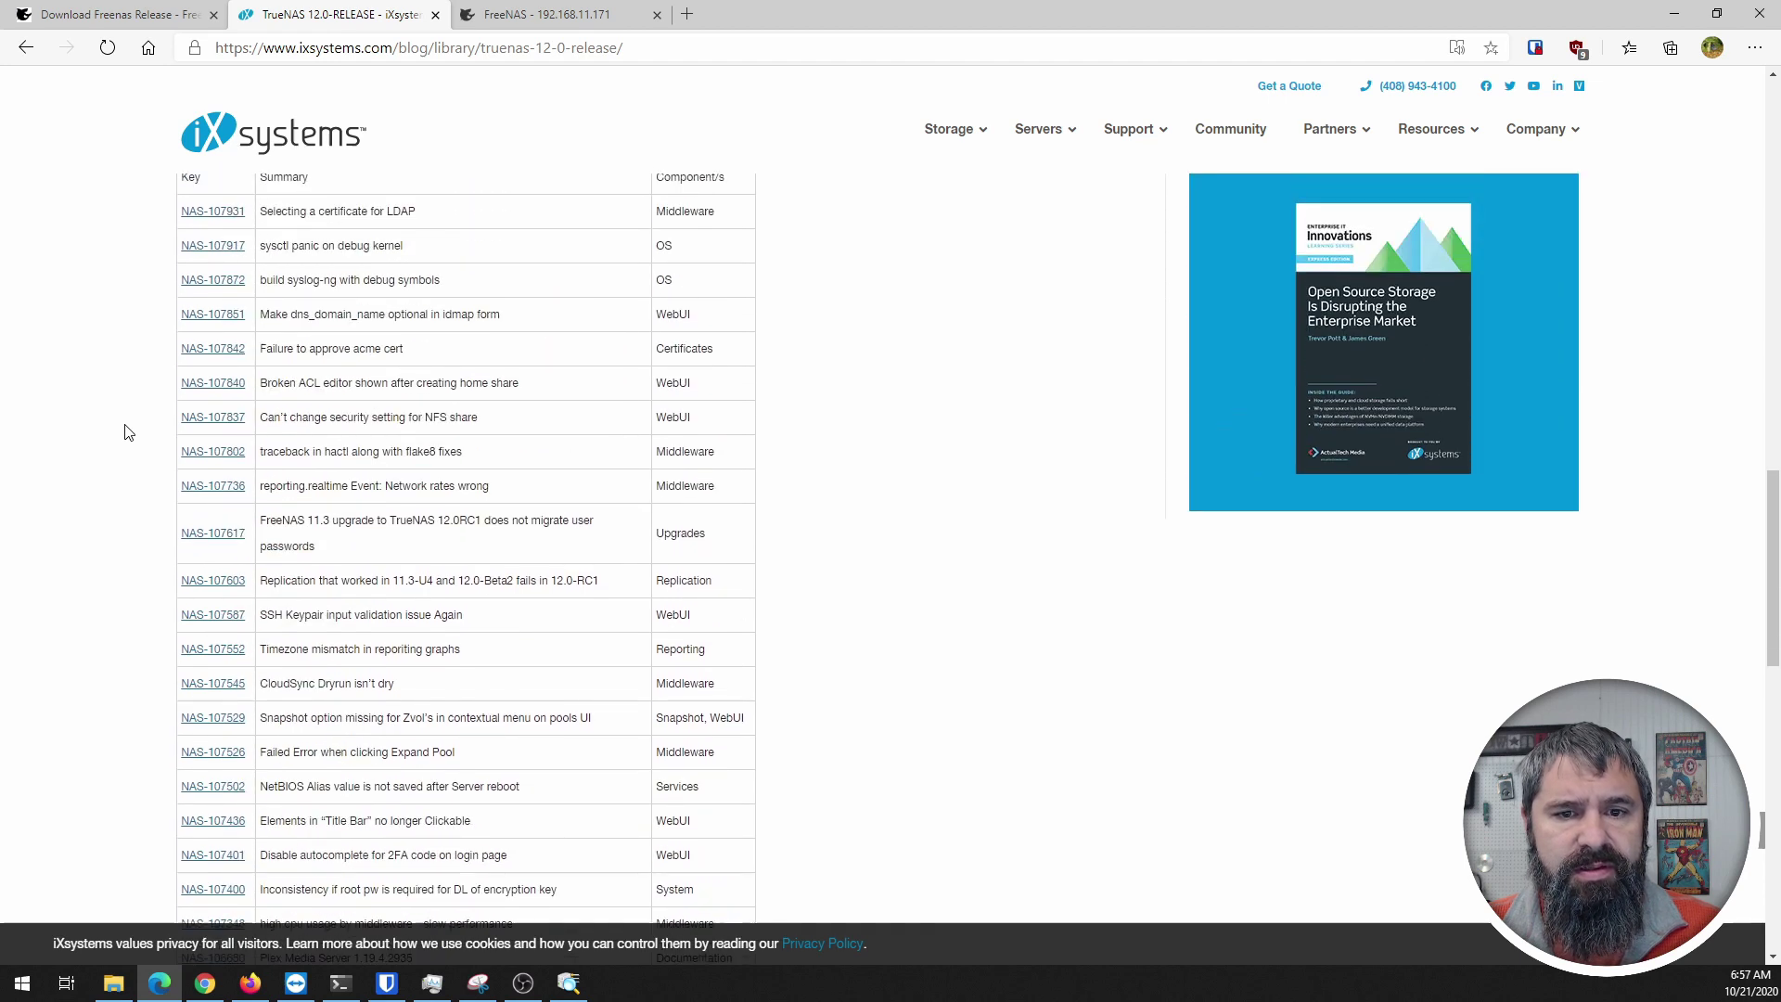
{"action": "scroll", "coordinate": [530, 408], "scroll_direction": "down", "scroll_amount": 4}
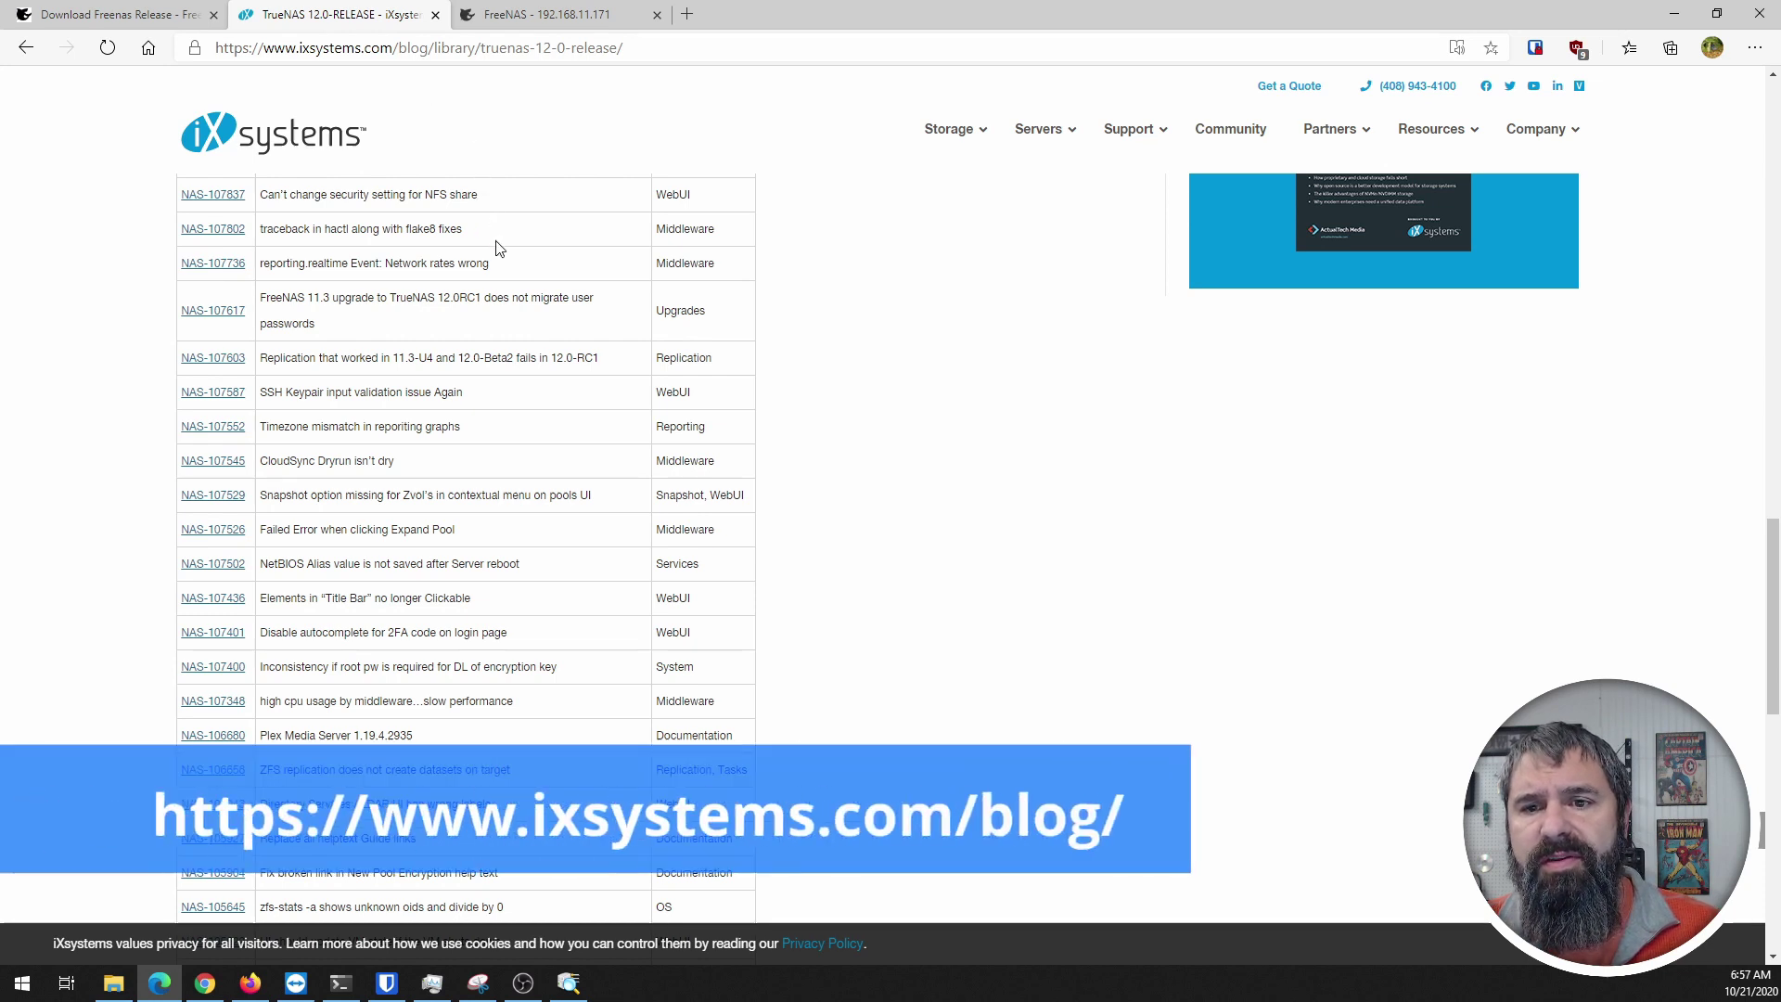
{"action": "scroll", "coordinate": [526, 380], "scroll_direction": "down", "scroll_amount": 10}
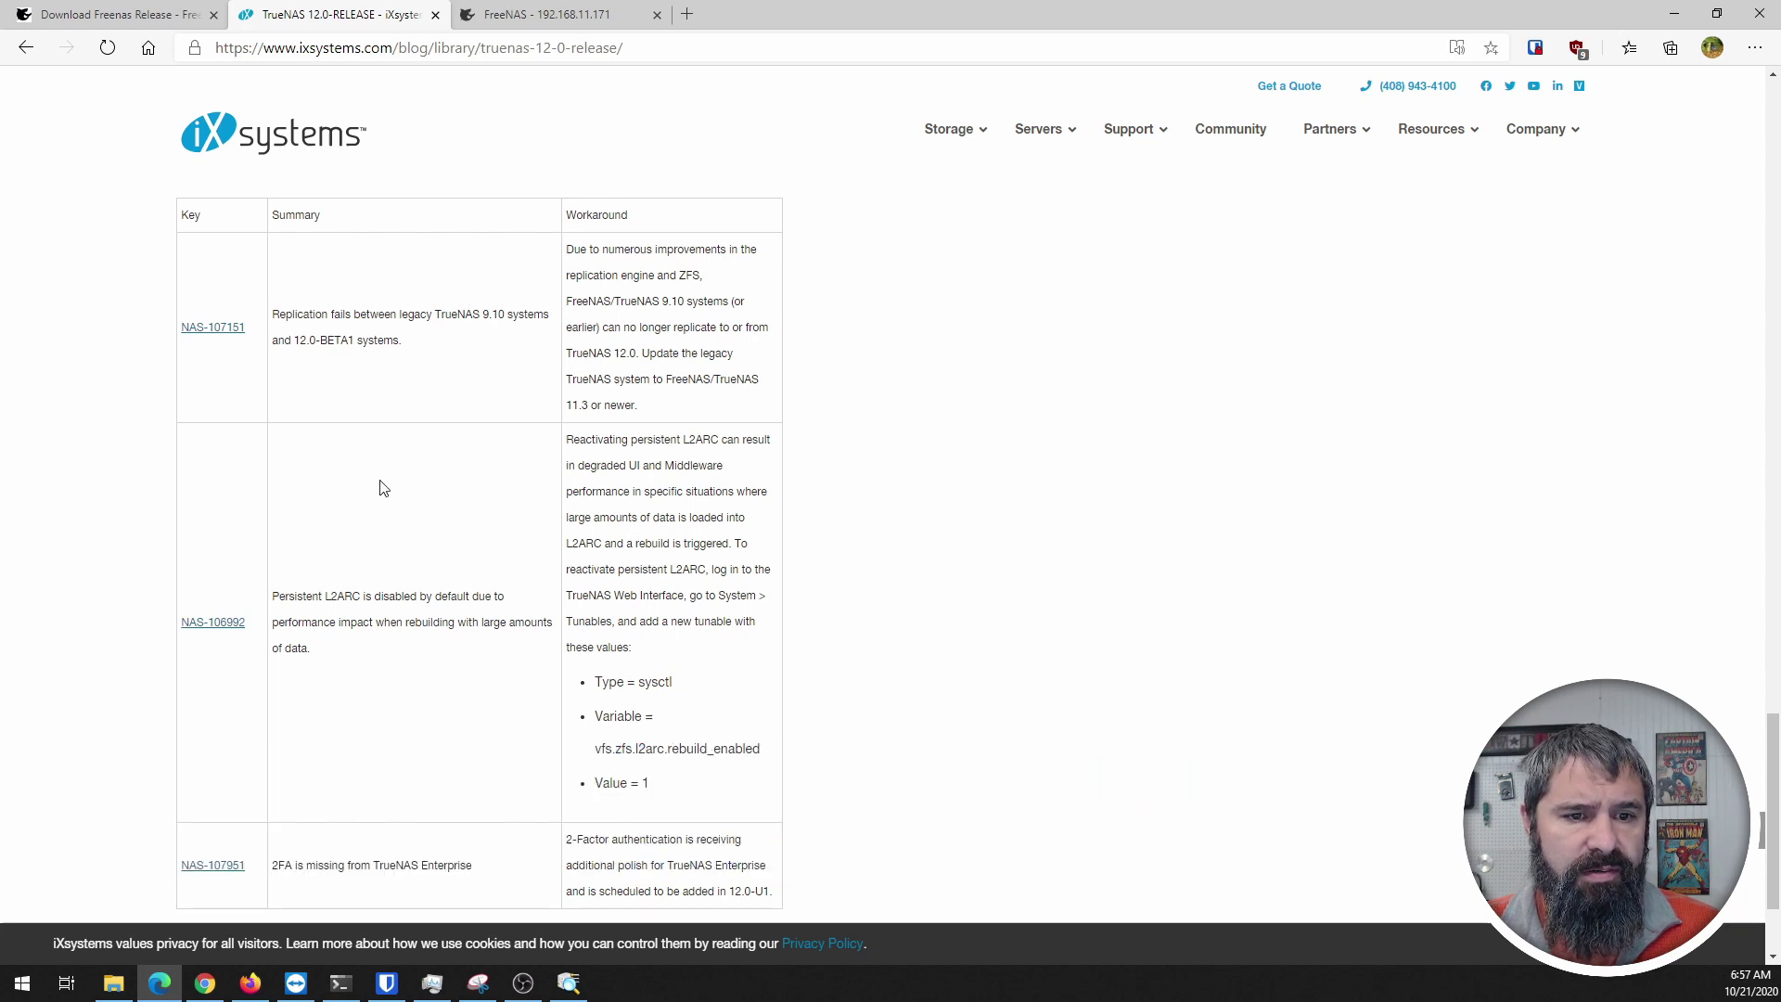
{"action": "scroll", "coordinate": [380, 482], "scroll_direction": "down", "scroll_amount": 2}
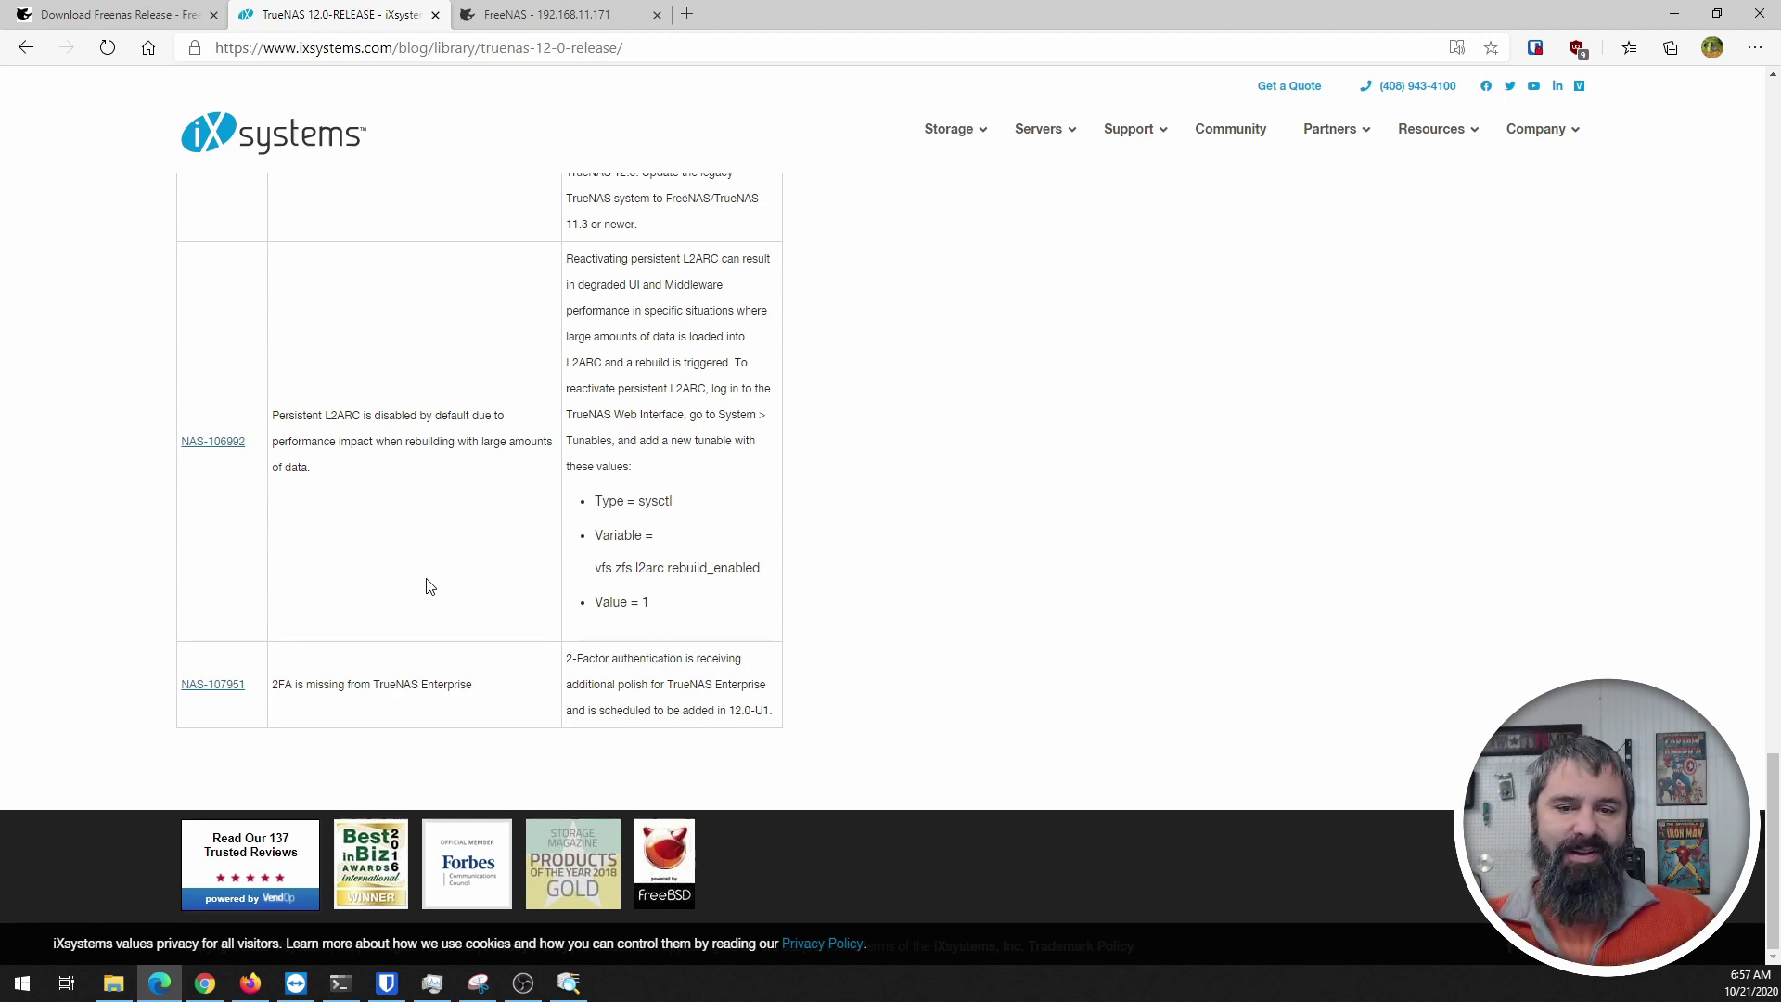
{"action": "scroll", "coordinate": [429, 585], "scroll_direction": "up", "scroll_amount": 20}
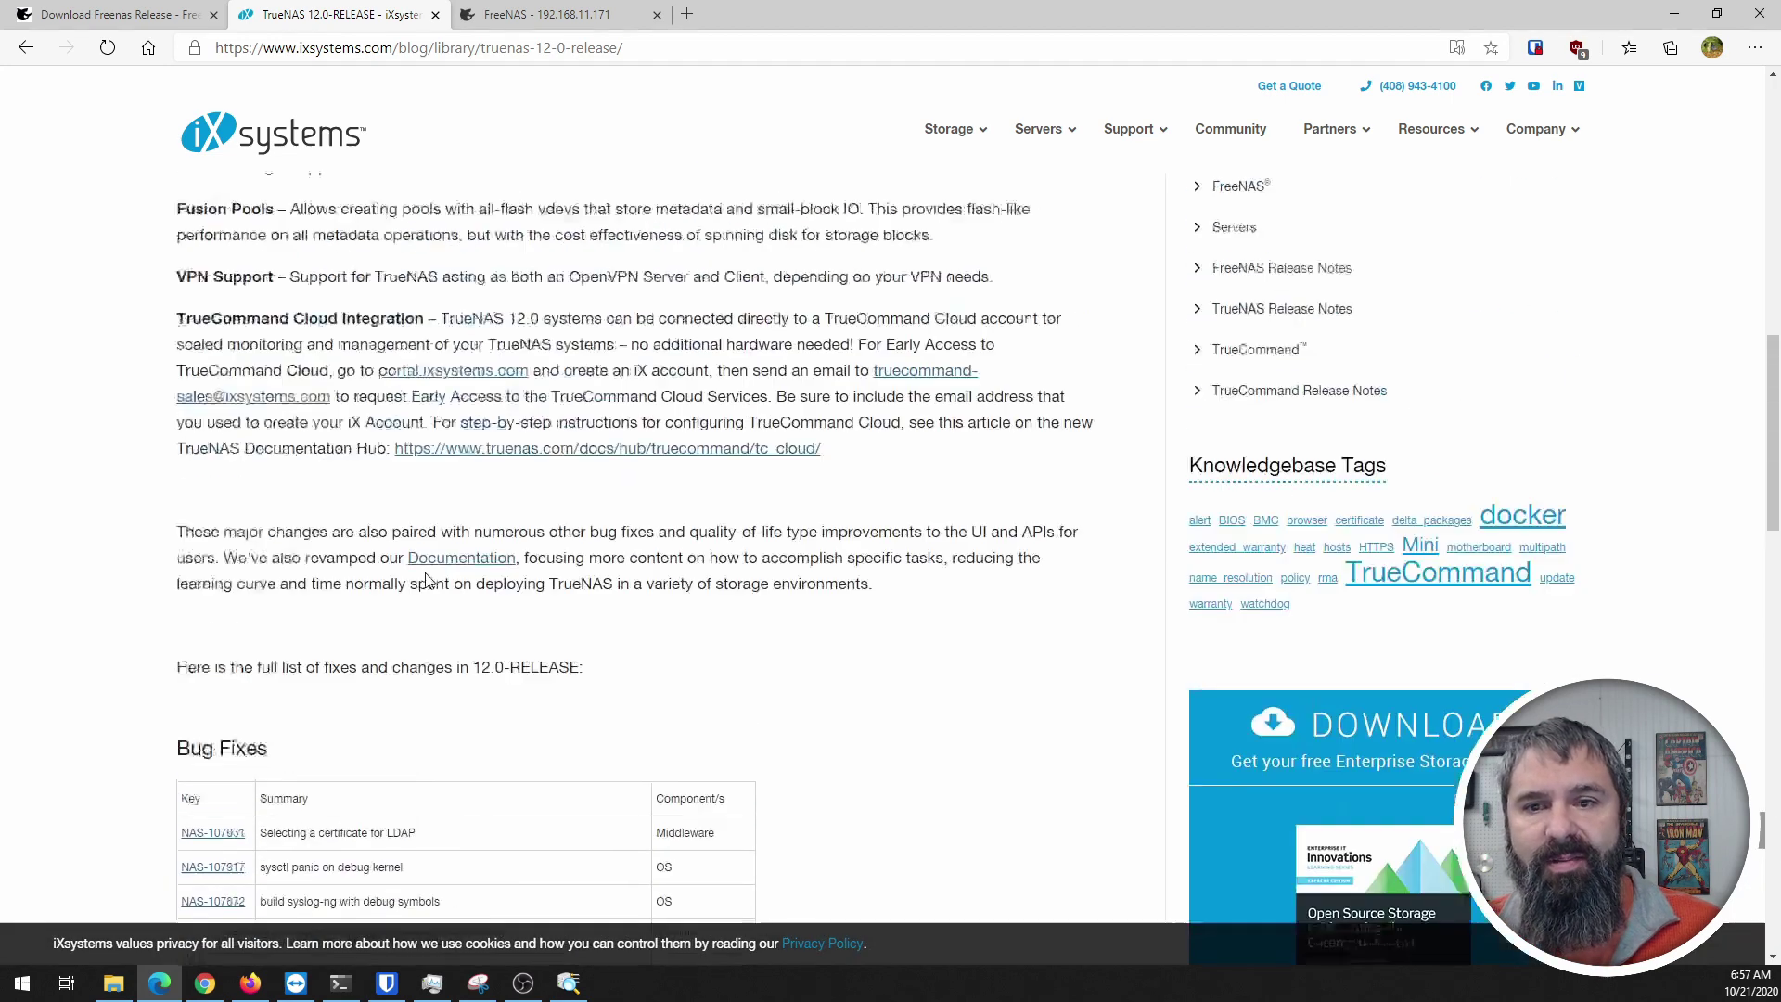
{"action": "scroll", "coordinate": [429, 582], "scroll_direction": "up", "scroll_amount": 5}
{"action": "key", "text": "ctrl+Tab"}
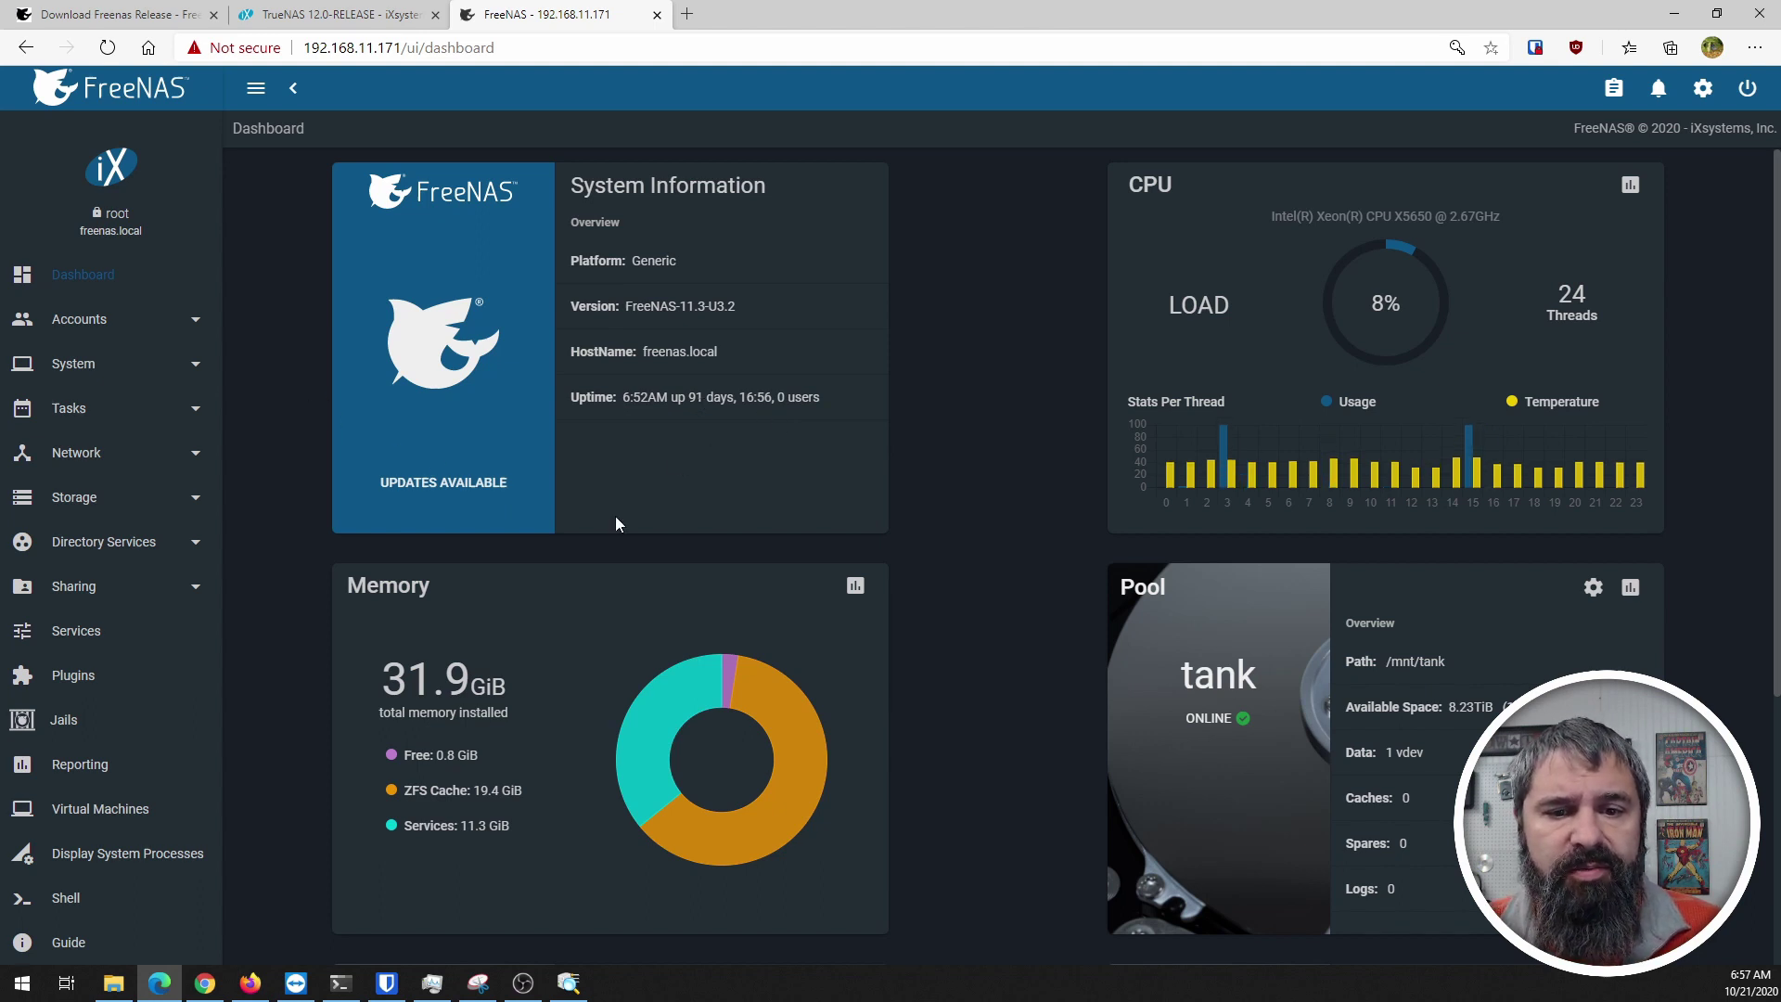
Step: Zoom the UI to 125% and open System > Update, checking the FreeNAS-11.3-STABLE train list
{"action": "left_click", "coordinate": [68, 366]}
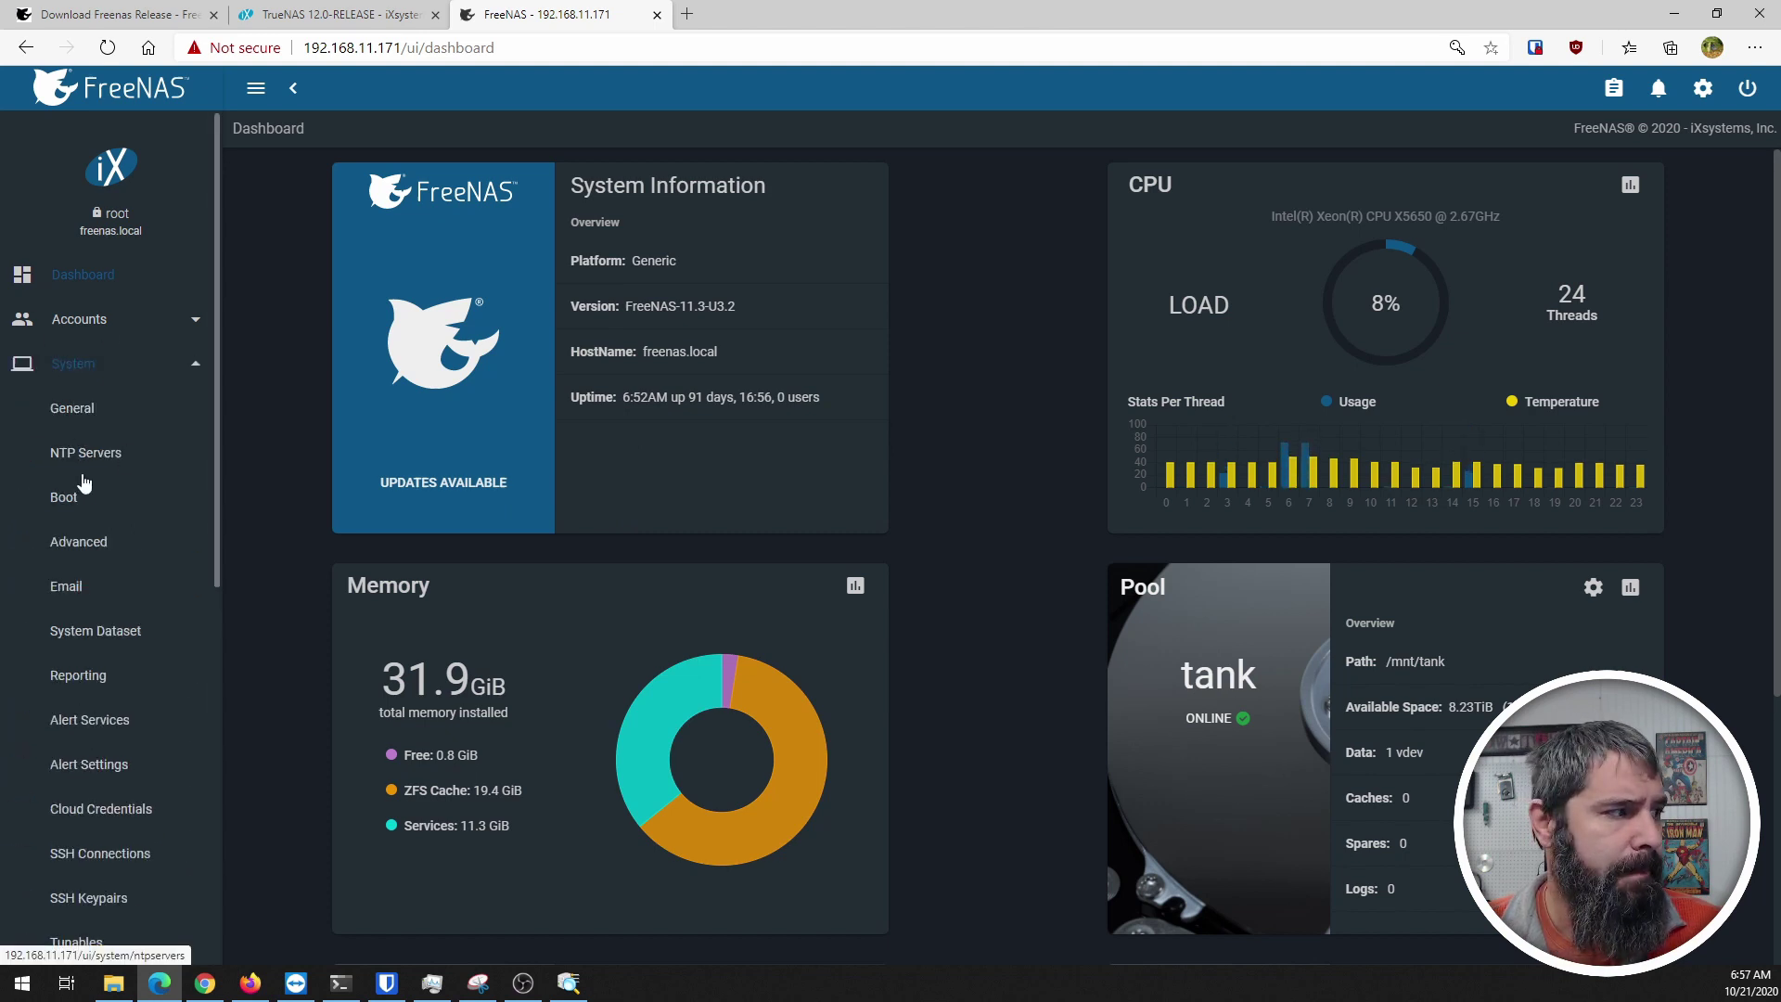
{"action": "key", "text": "ctrl+plus"}
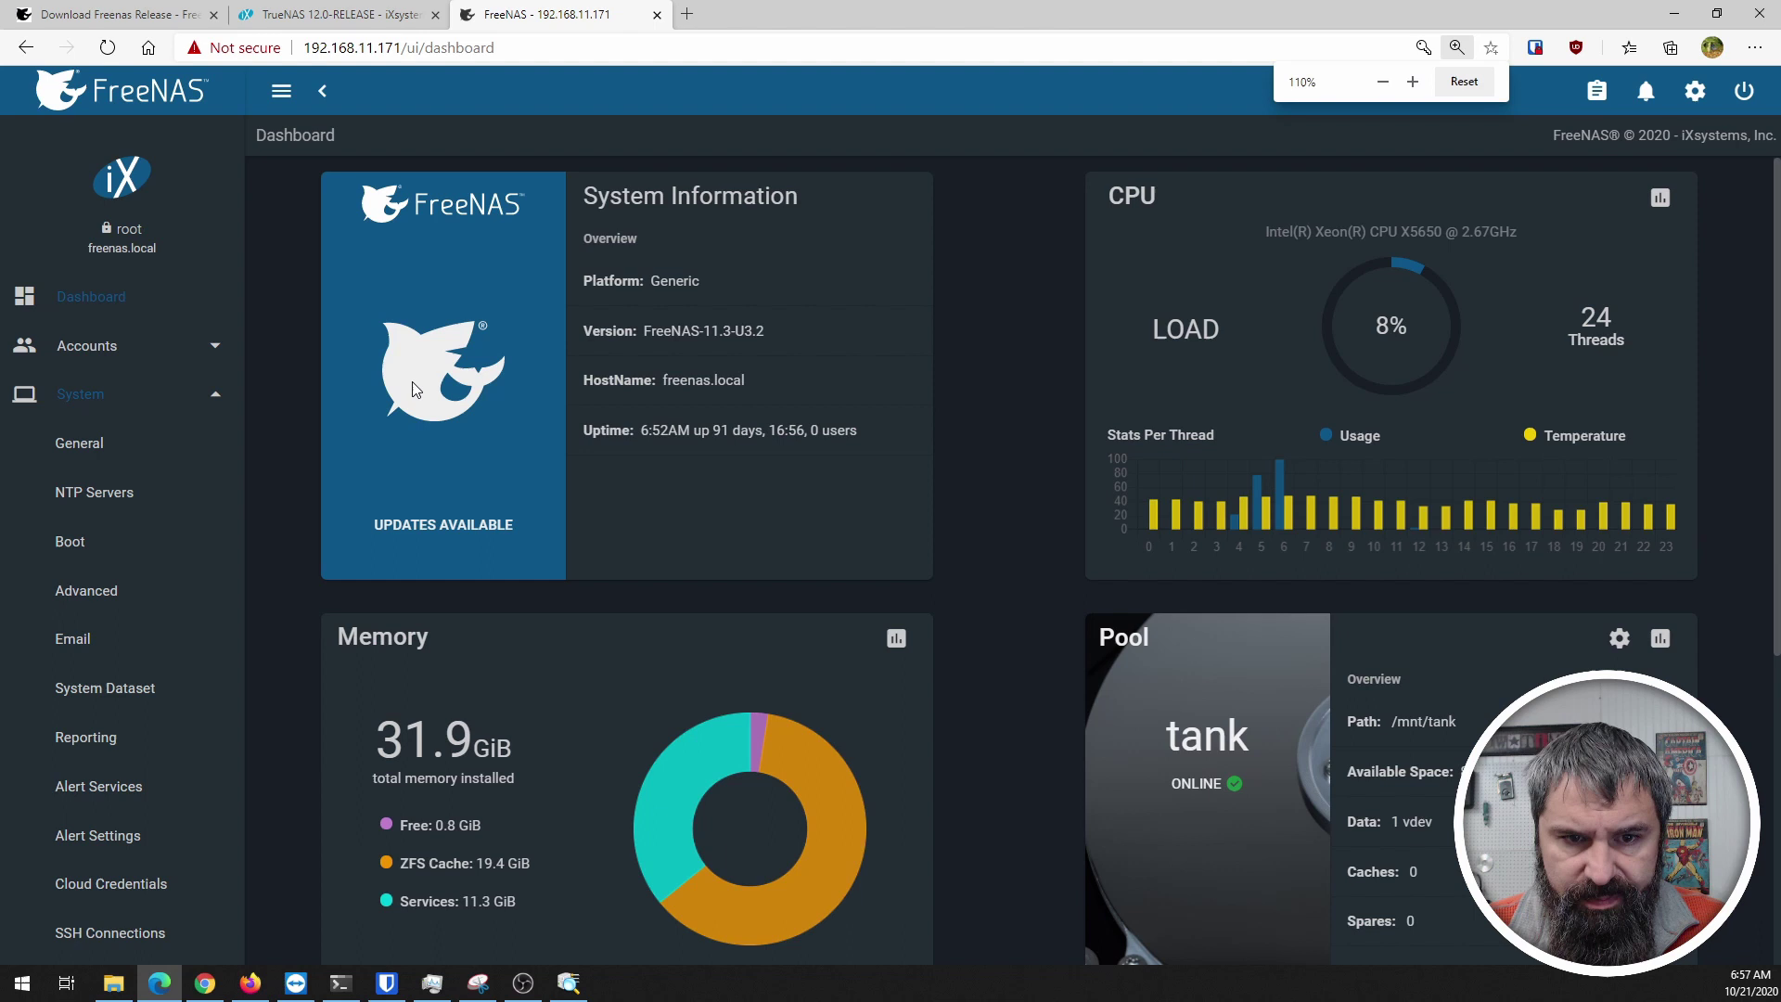
{"action": "key", "text": "ctrl+plus"}
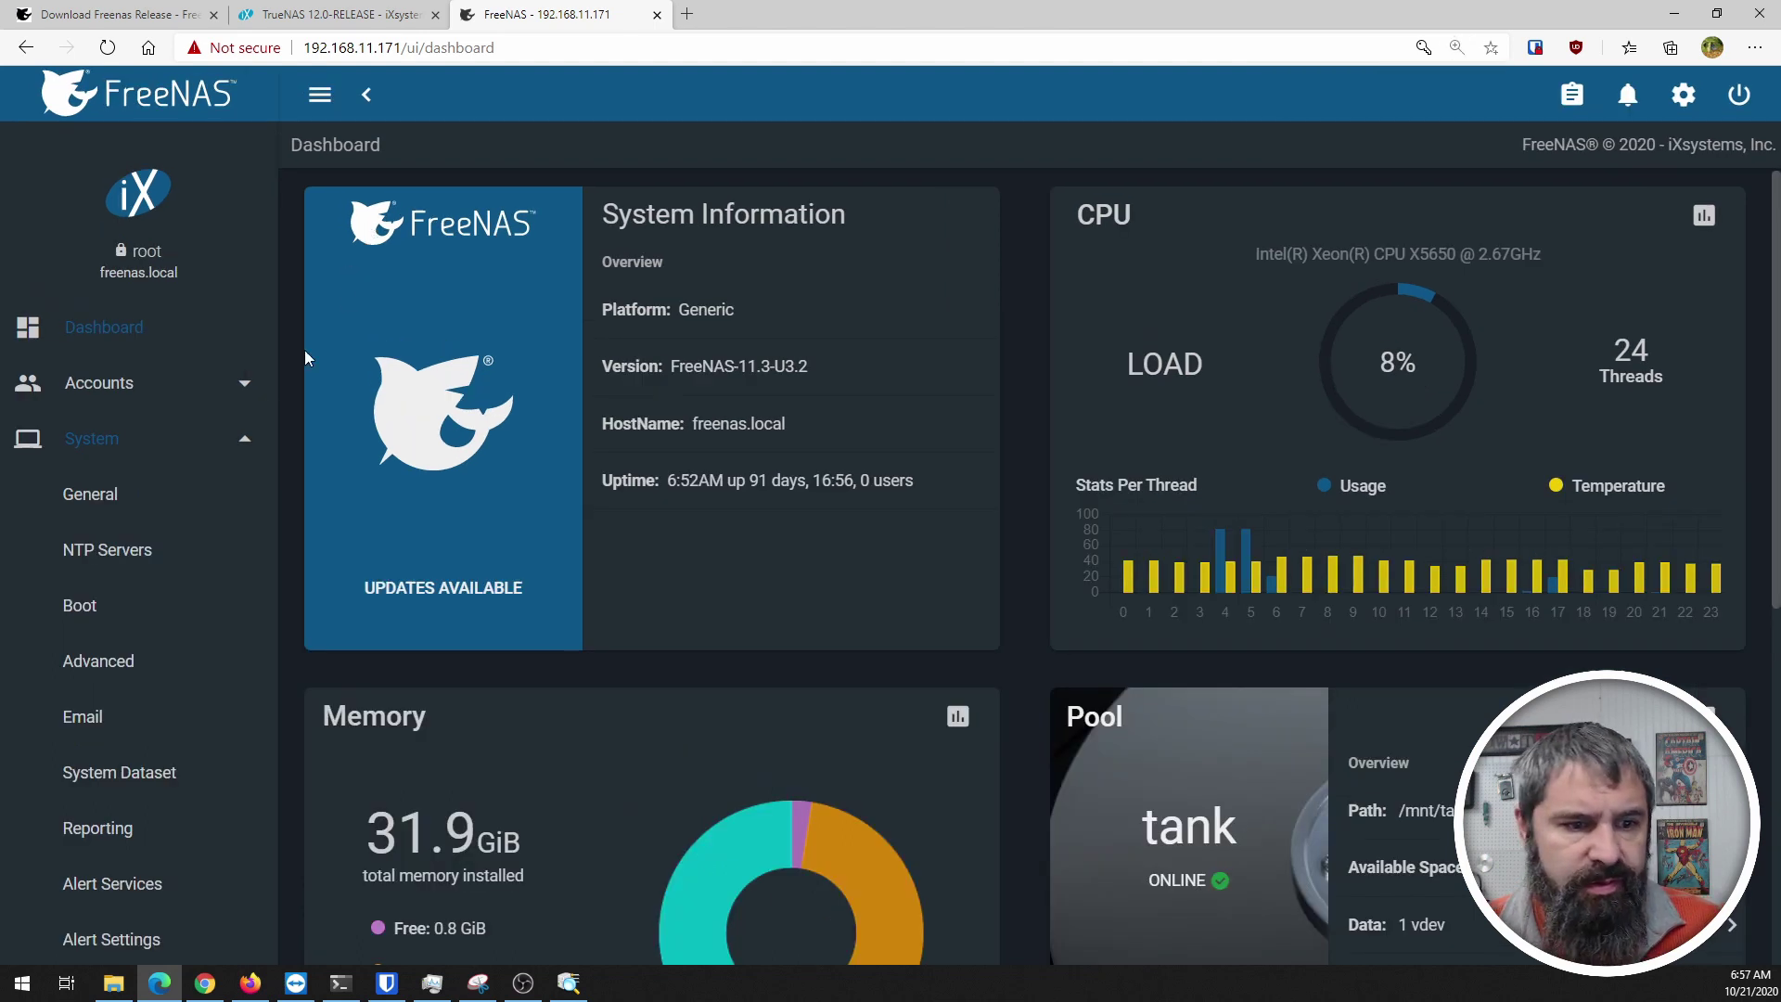
{"action": "scroll", "coordinate": [139, 500], "scroll_direction": "down", "scroll_amount": 6}
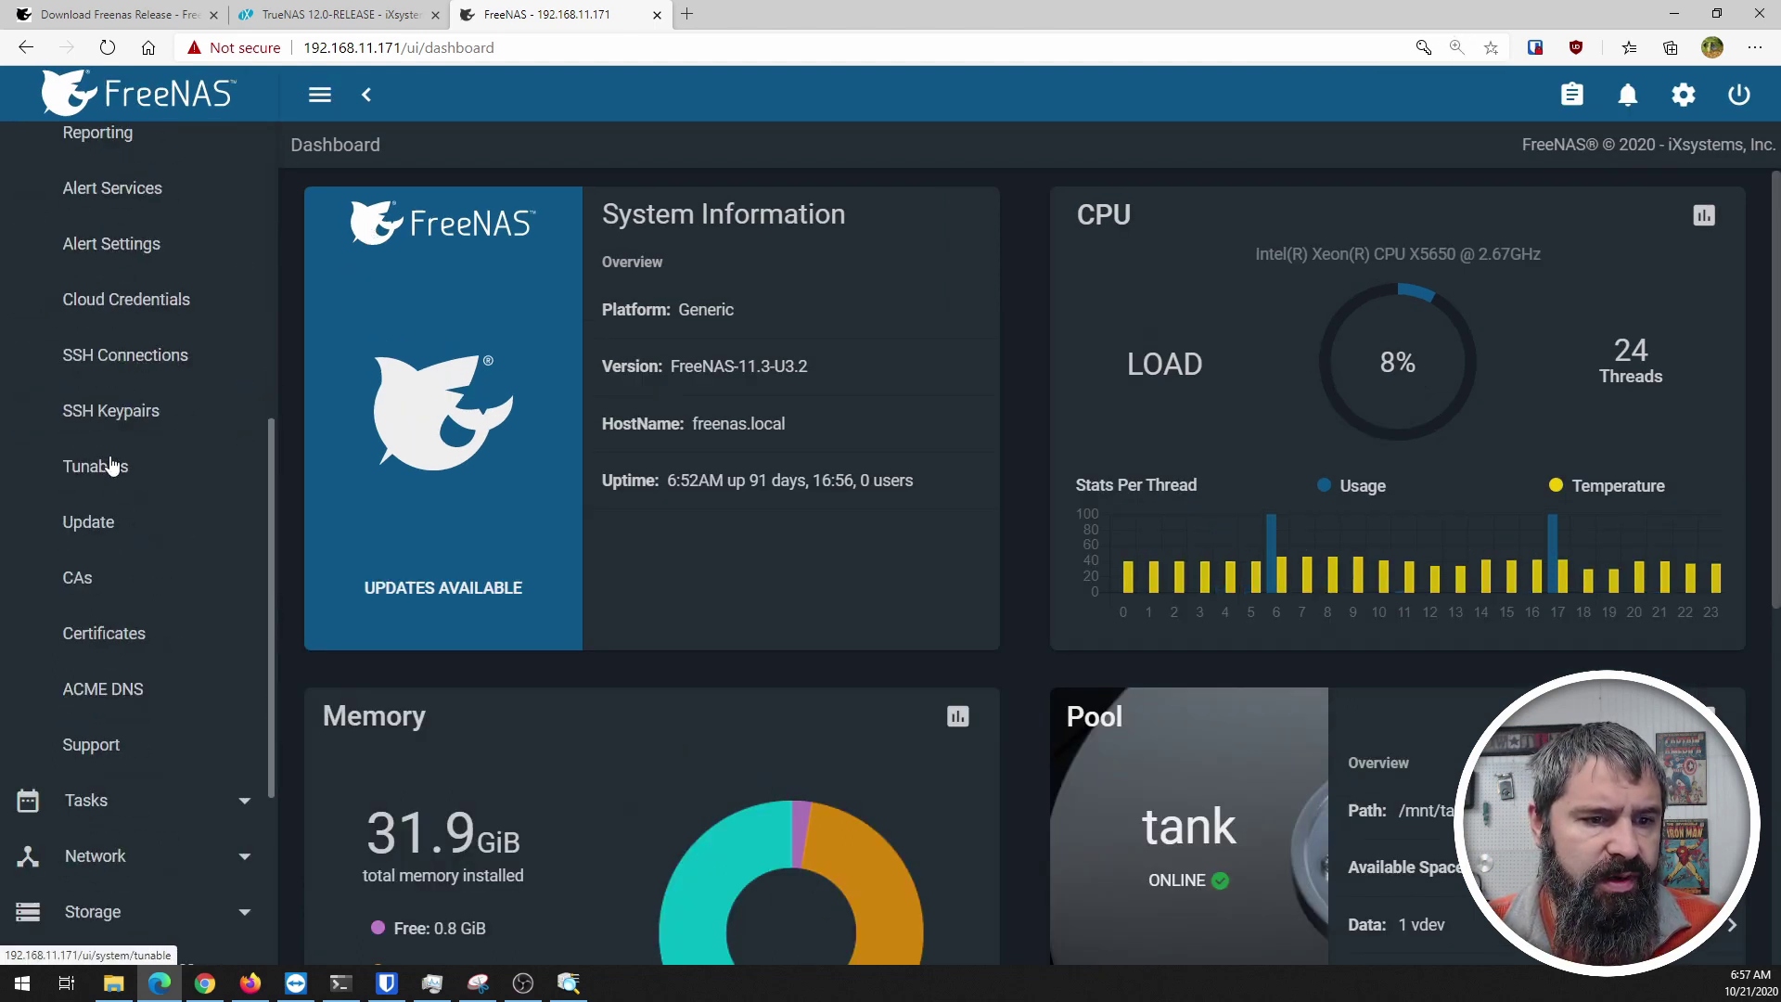
{"action": "left_click", "coordinate": [87, 527]}
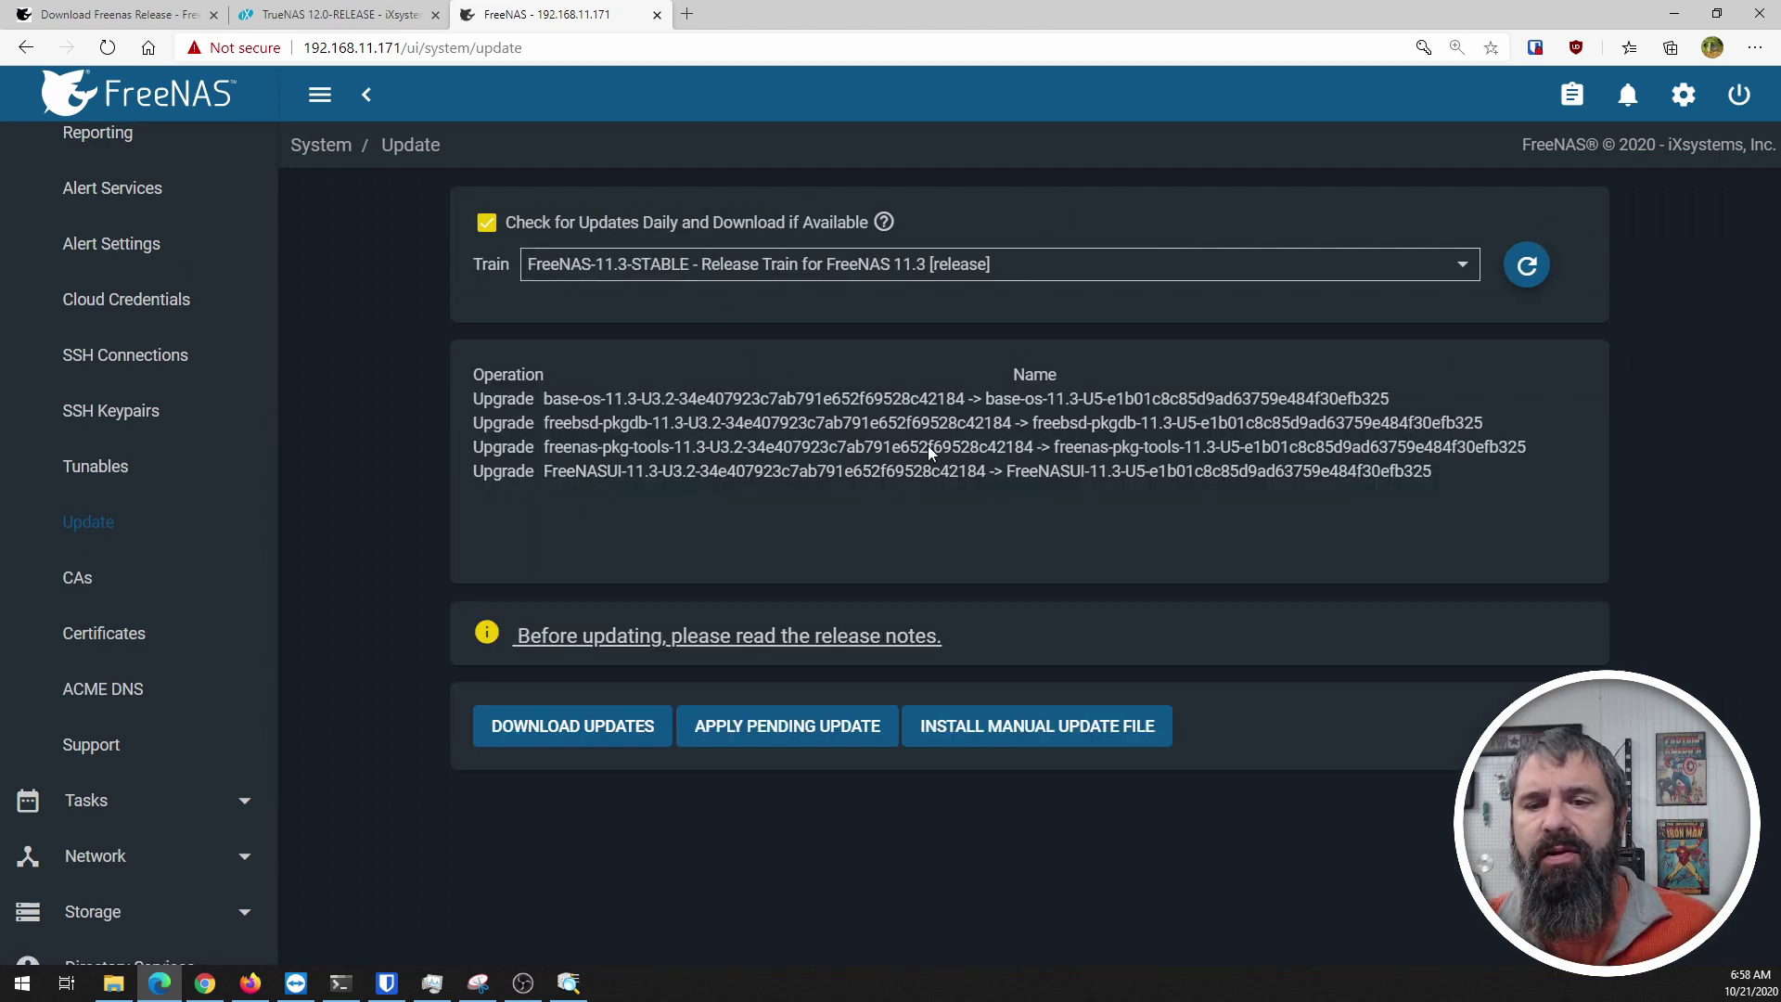
{"action": "left_click", "coordinate": [1464, 266]}
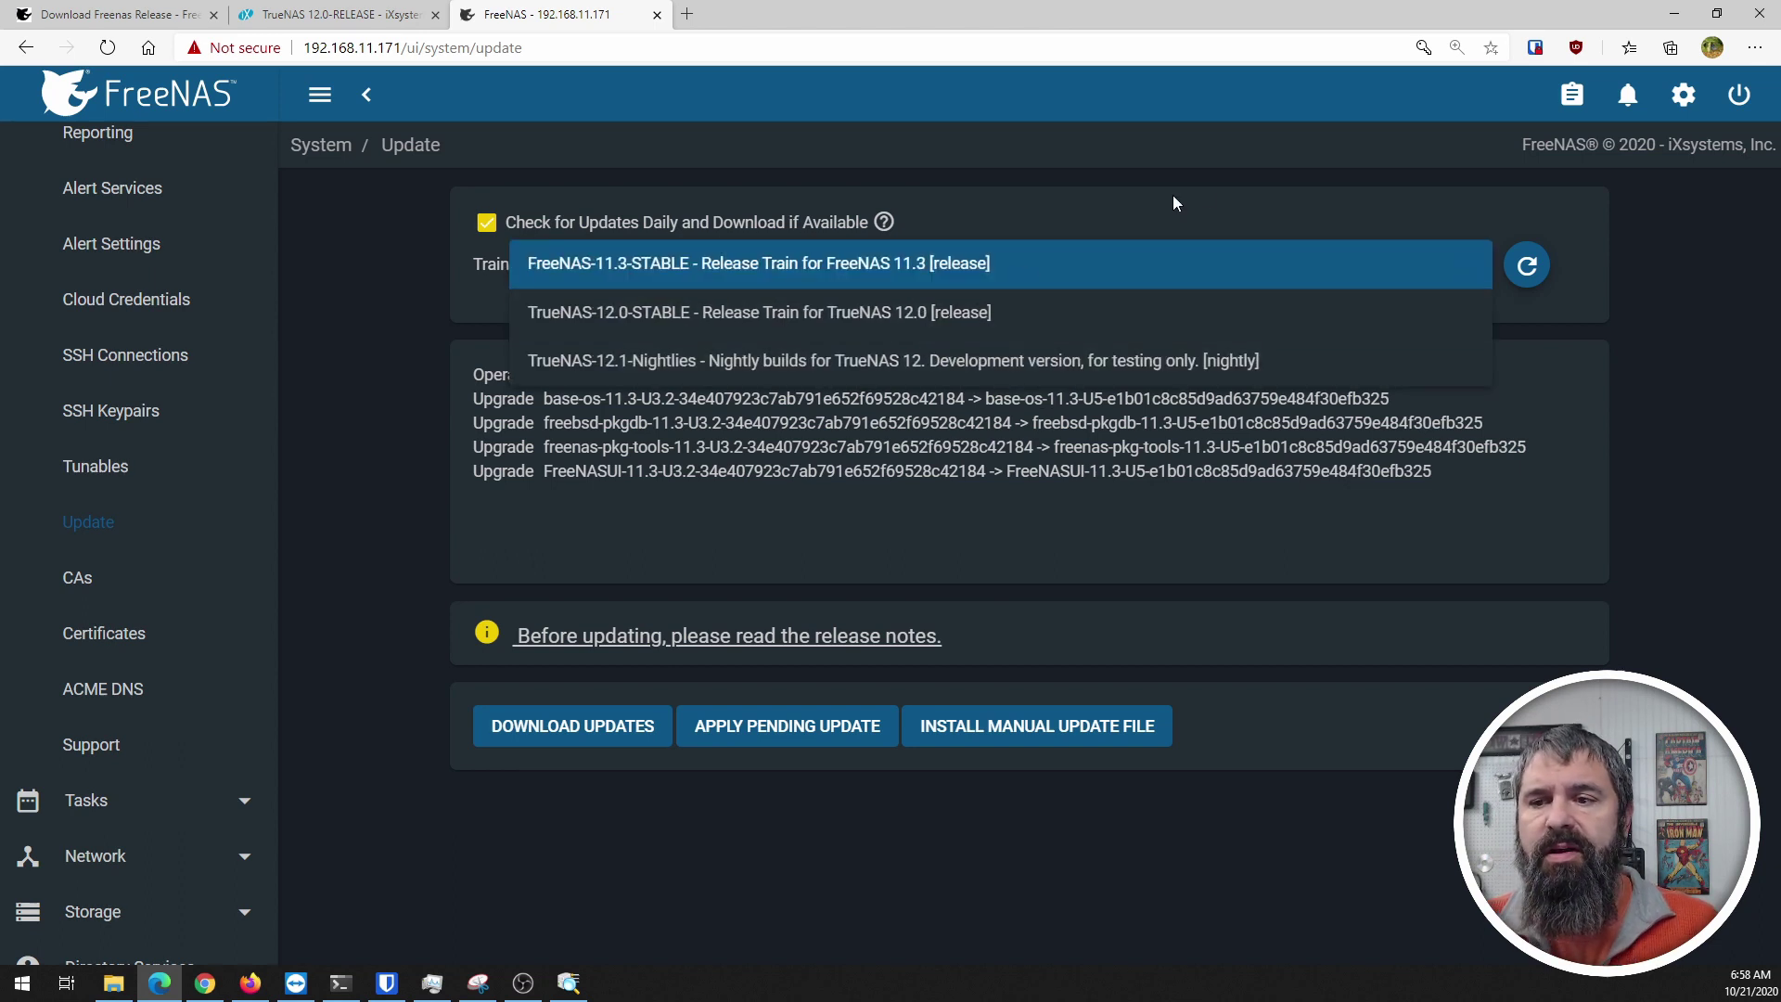
{"action": "left_click", "coordinate": [1228, 222]}
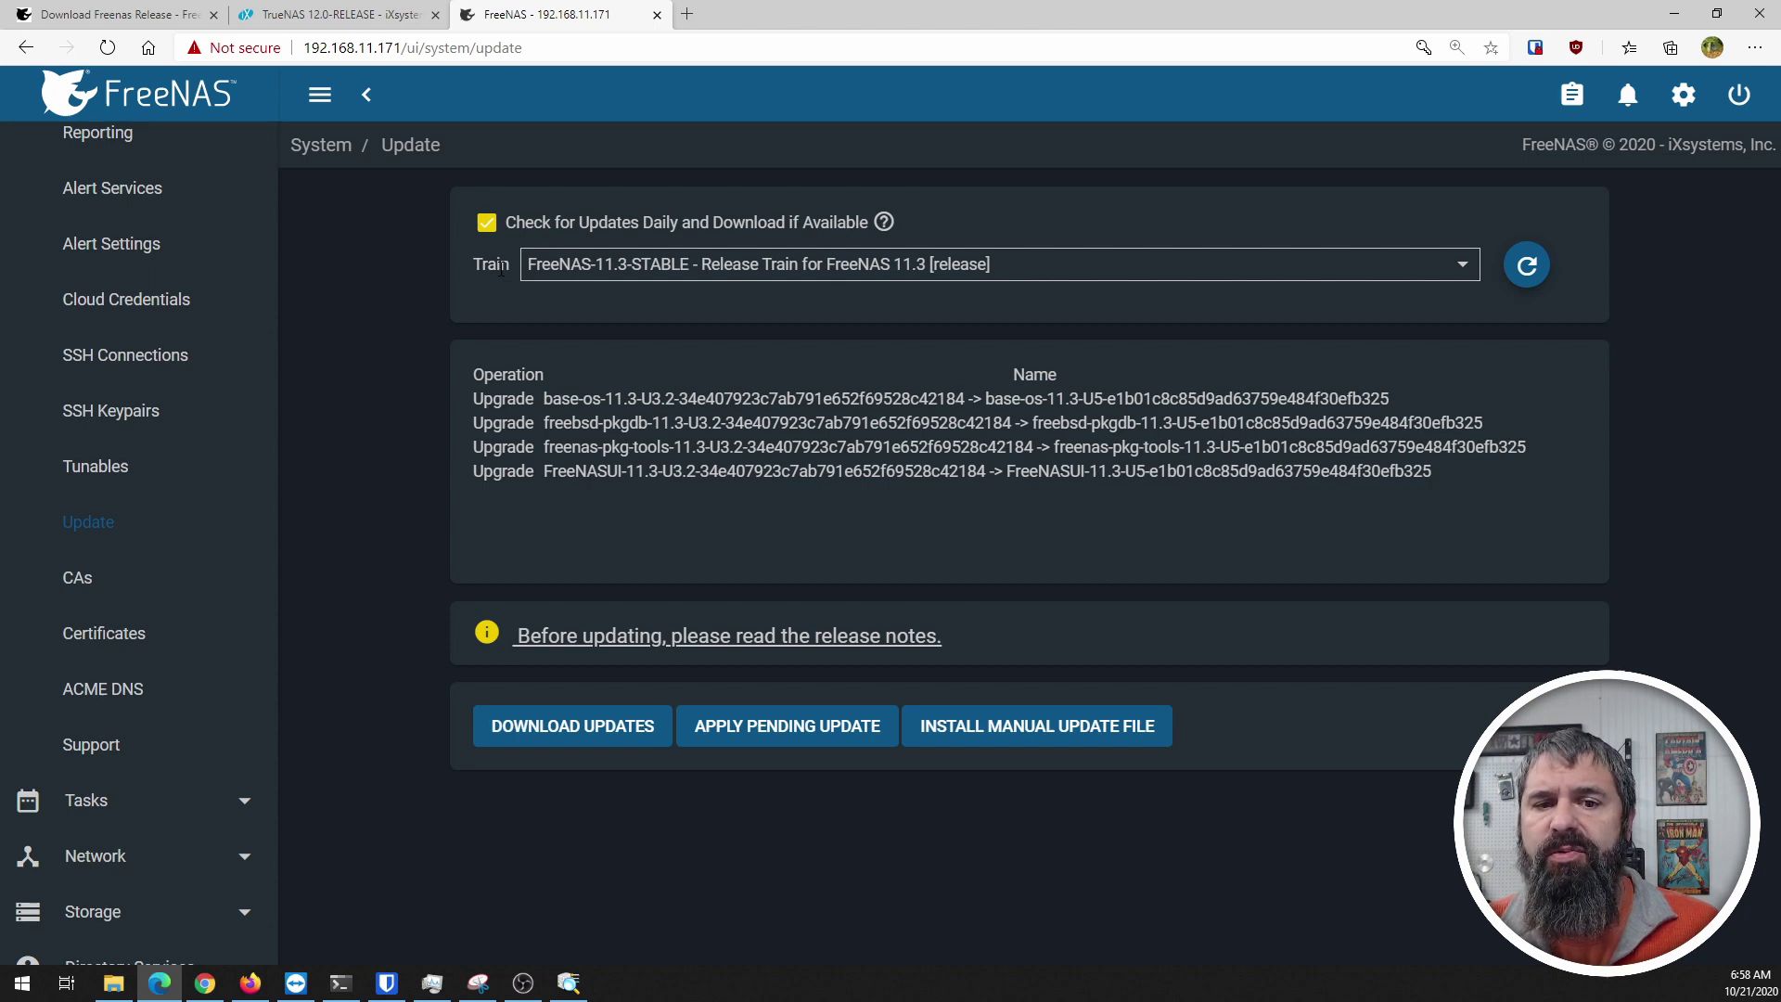
Step: Change the update train to TrueNAS-12.0-STABLE, confirming the Switch Train dialog
{"action": "left_click", "coordinate": [1465, 267]}
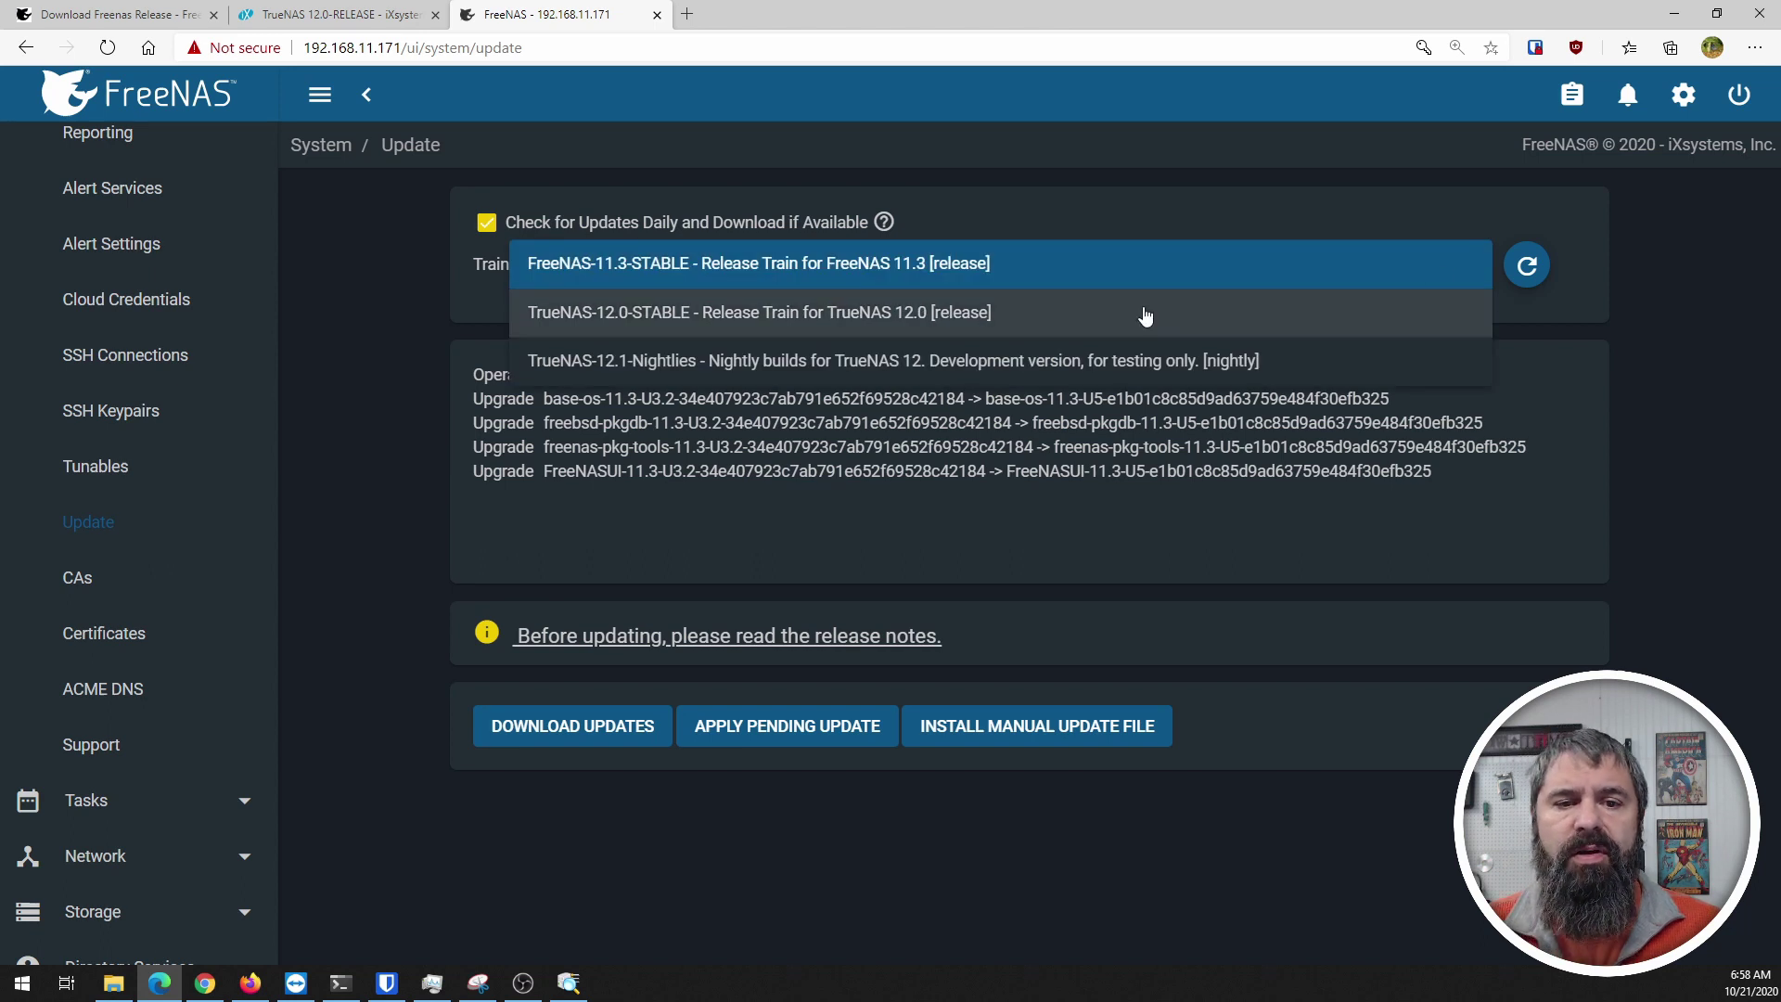
{"action": "left_click", "coordinate": [1078, 321]}
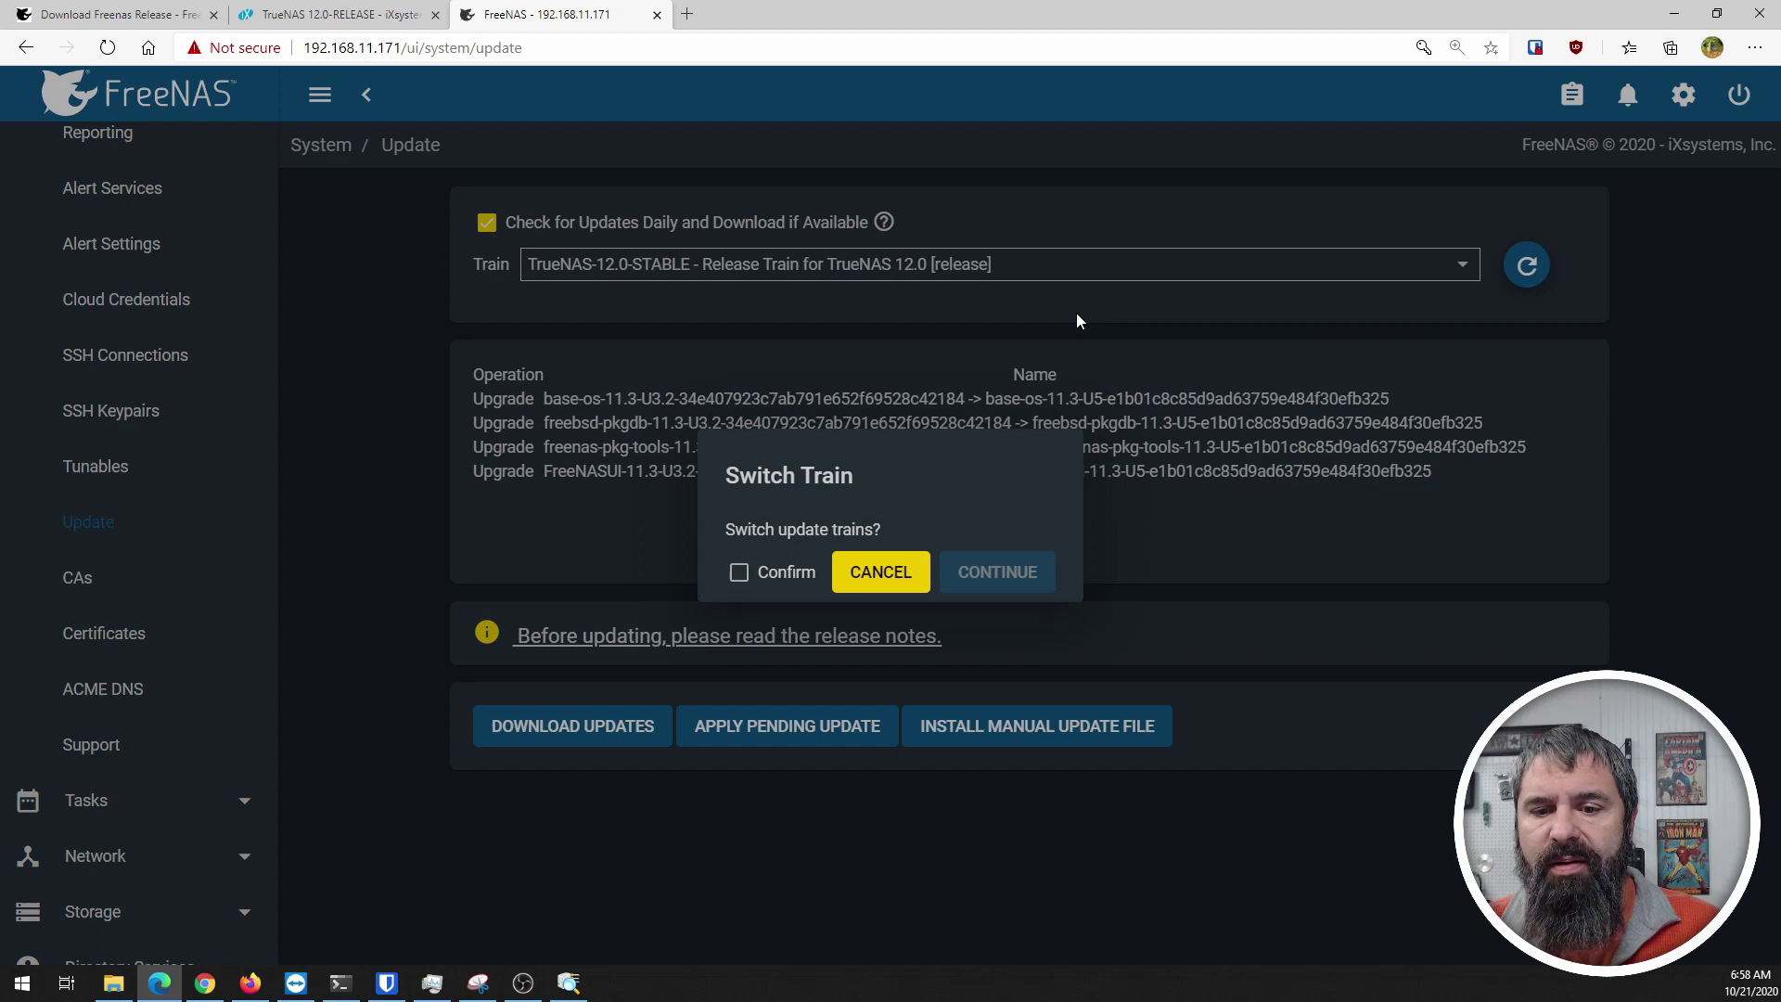
{"action": "left_click", "coordinate": [739, 577]}
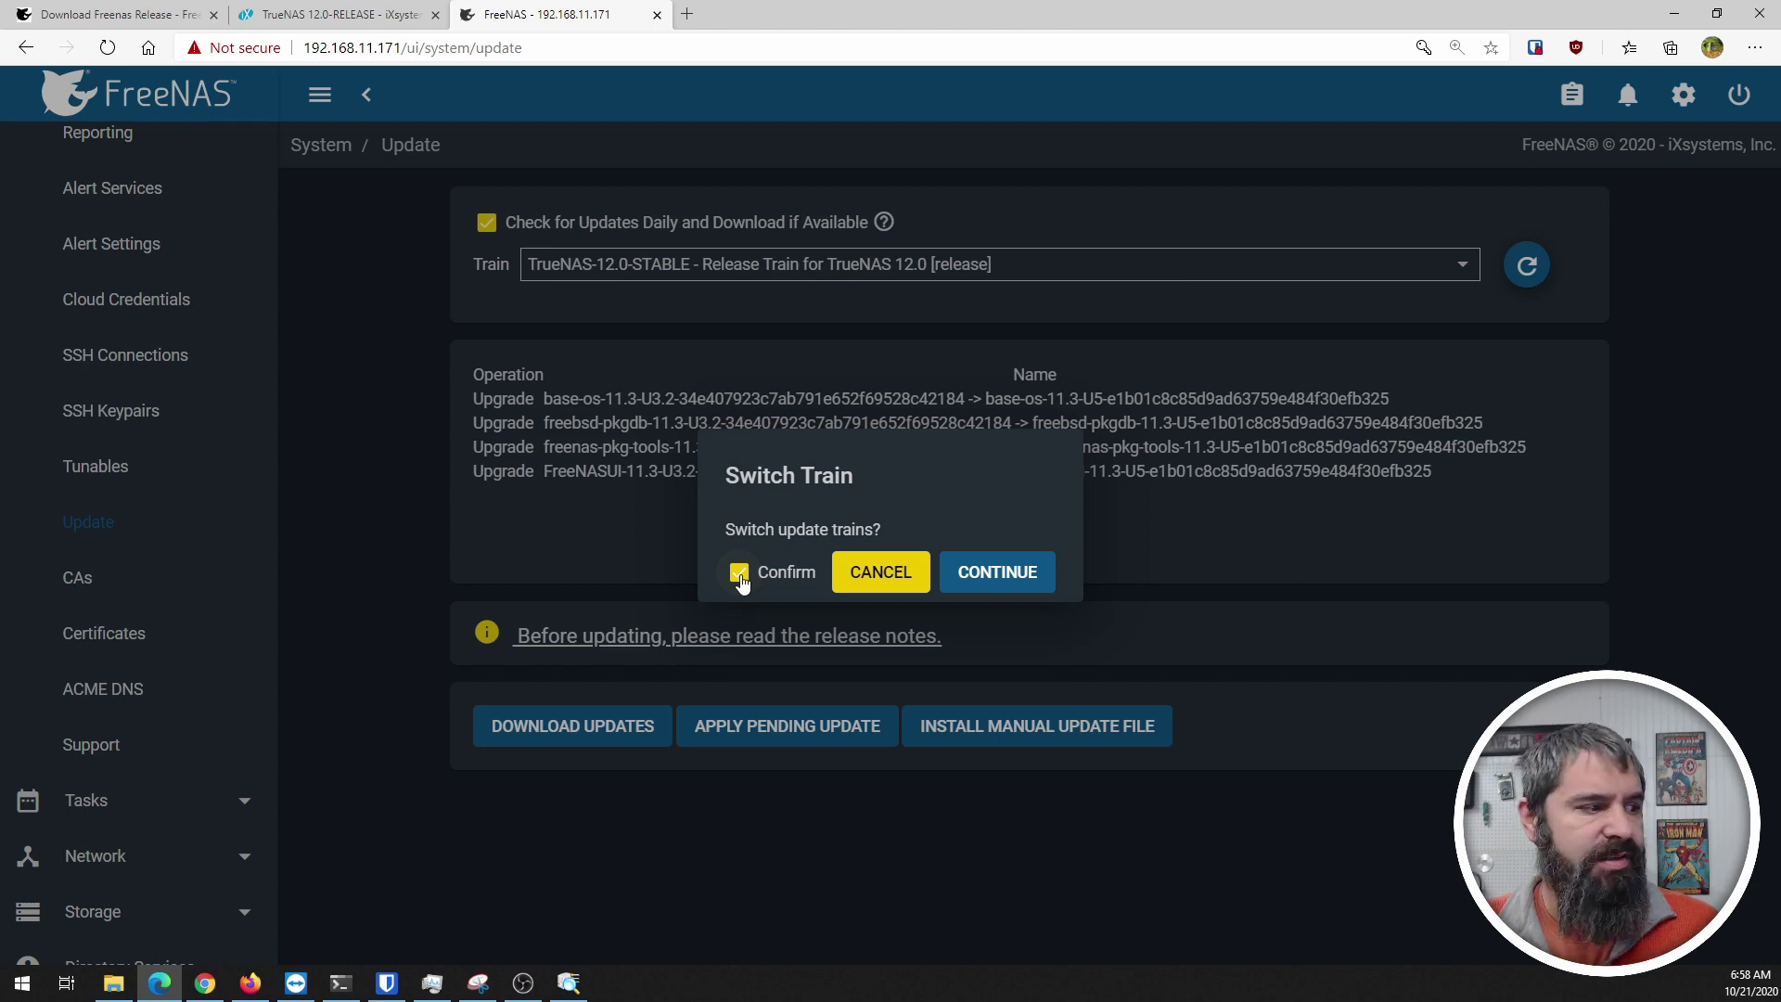
{"action": "left_click", "coordinate": [993, 581]}
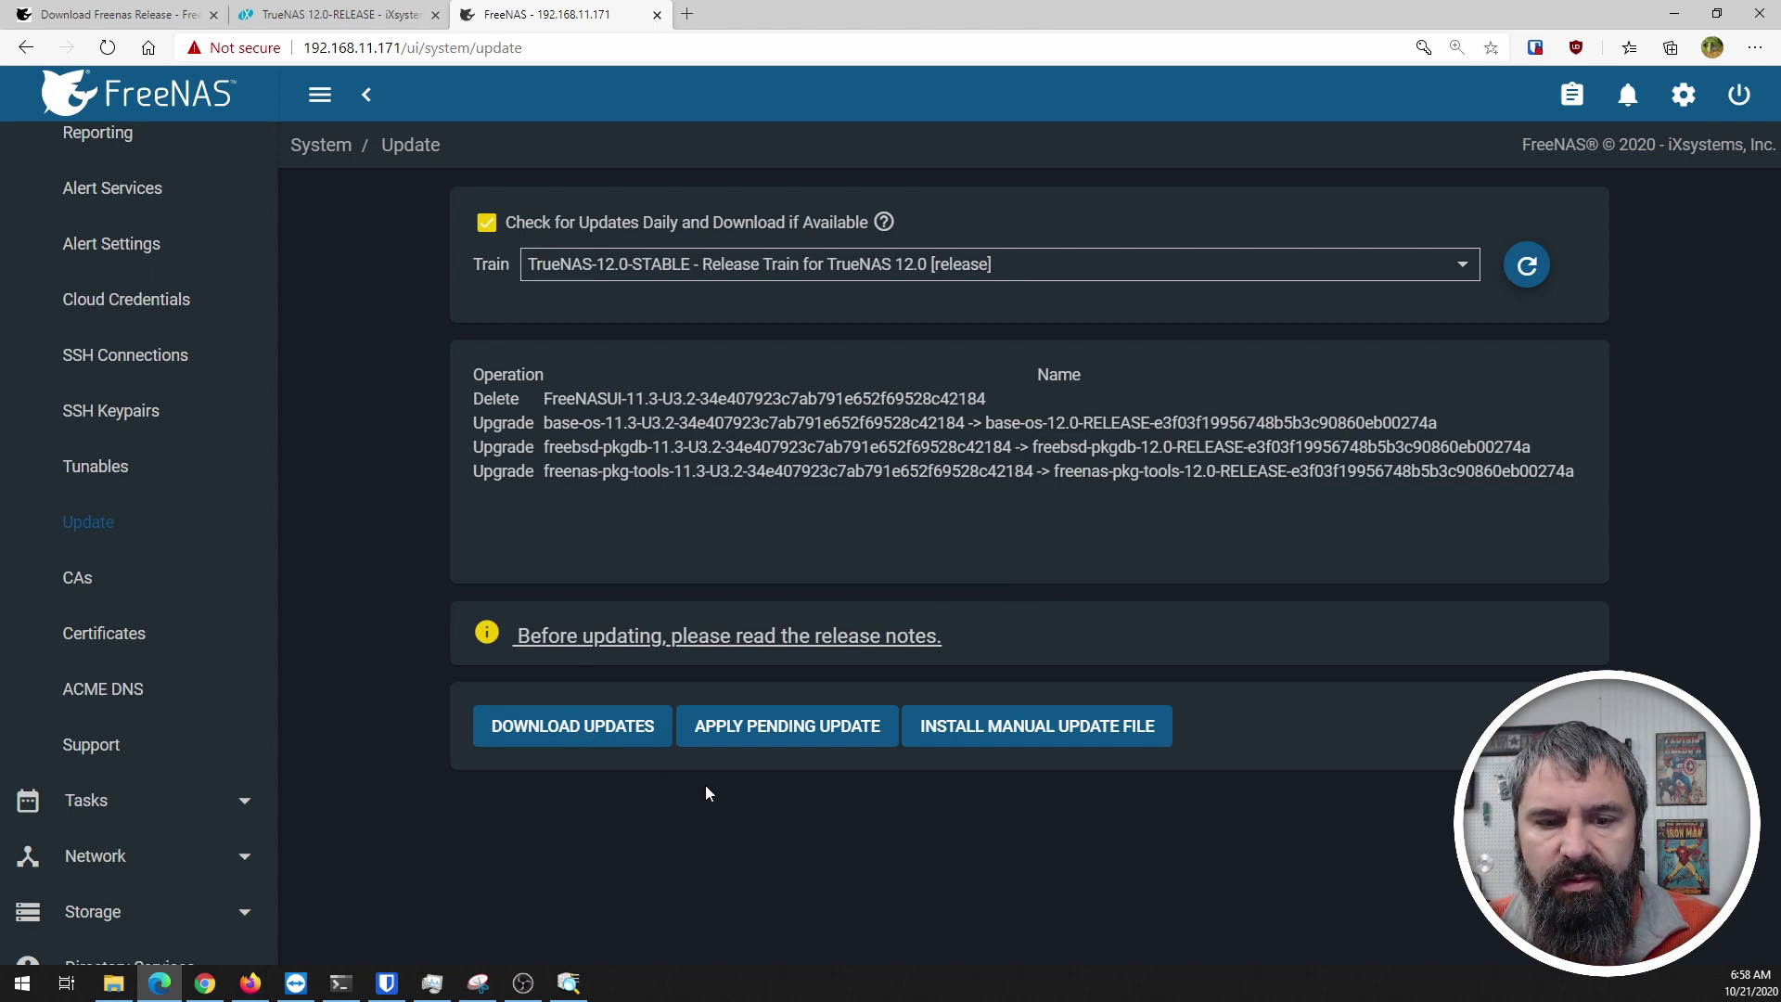
Step: Begin Download Updates and save a configuration backup including the password secret seed
{"action": "left_click", "coordinate": [625, 745]}
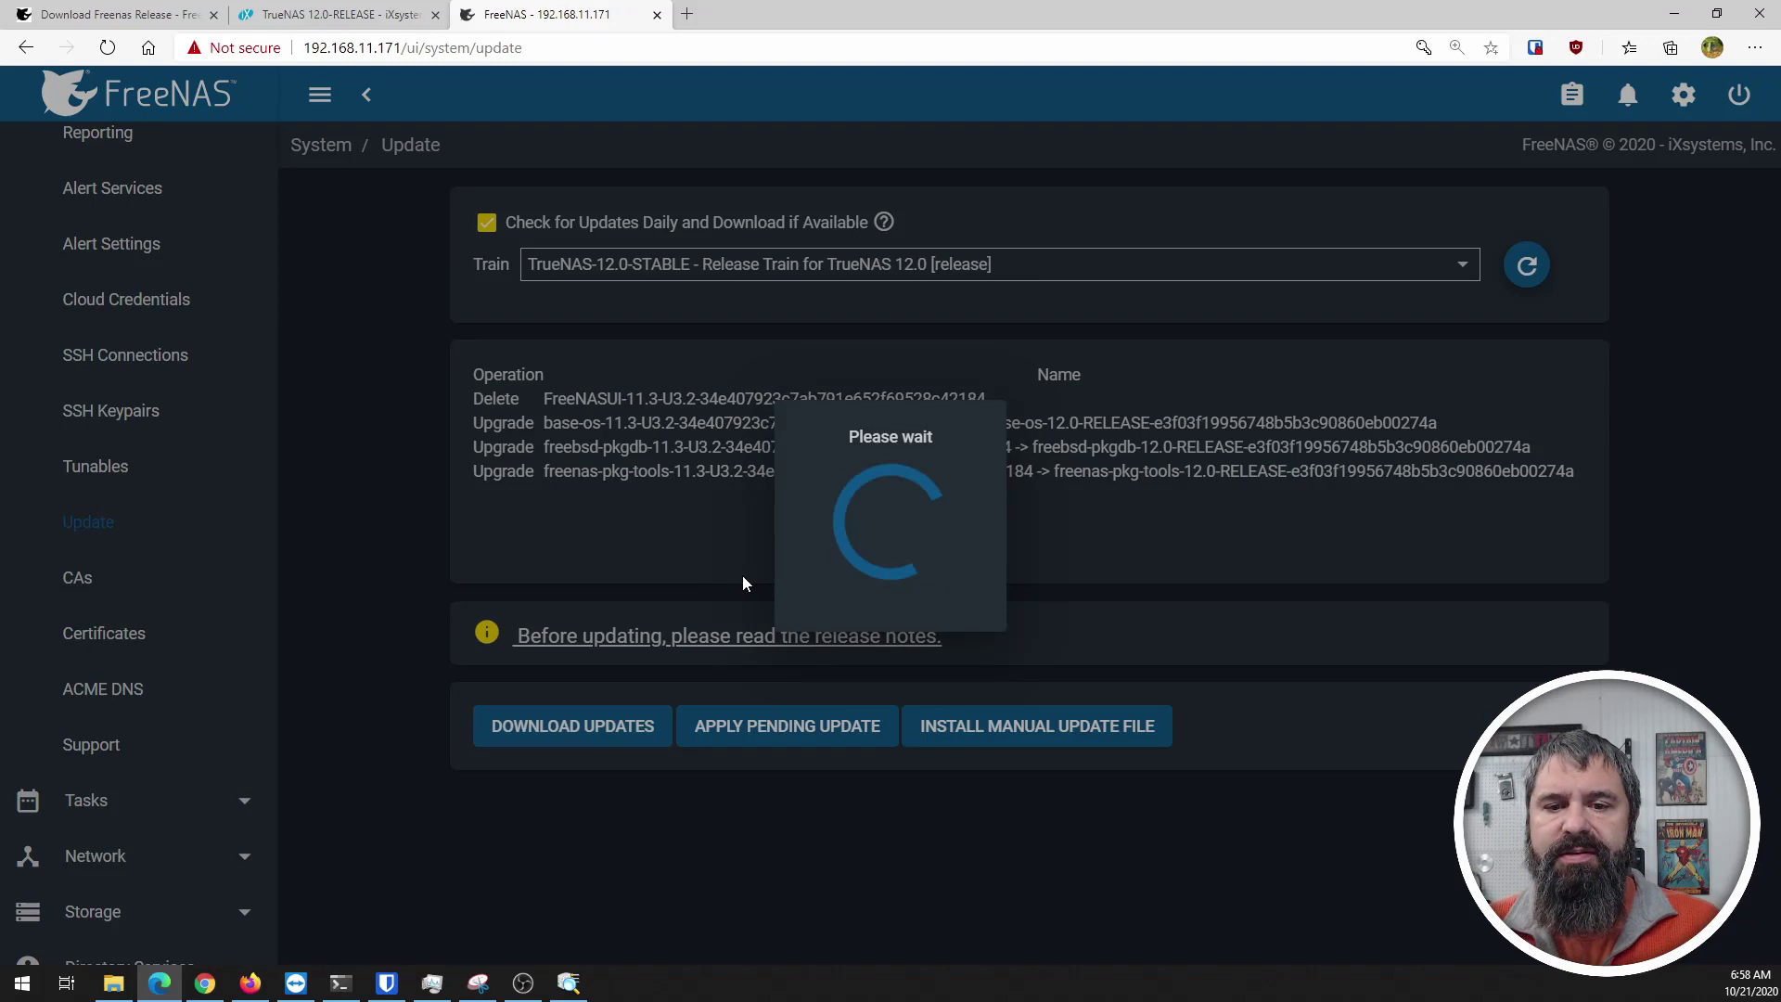
{"action": "left_click", "coordinate": [807, 529]}
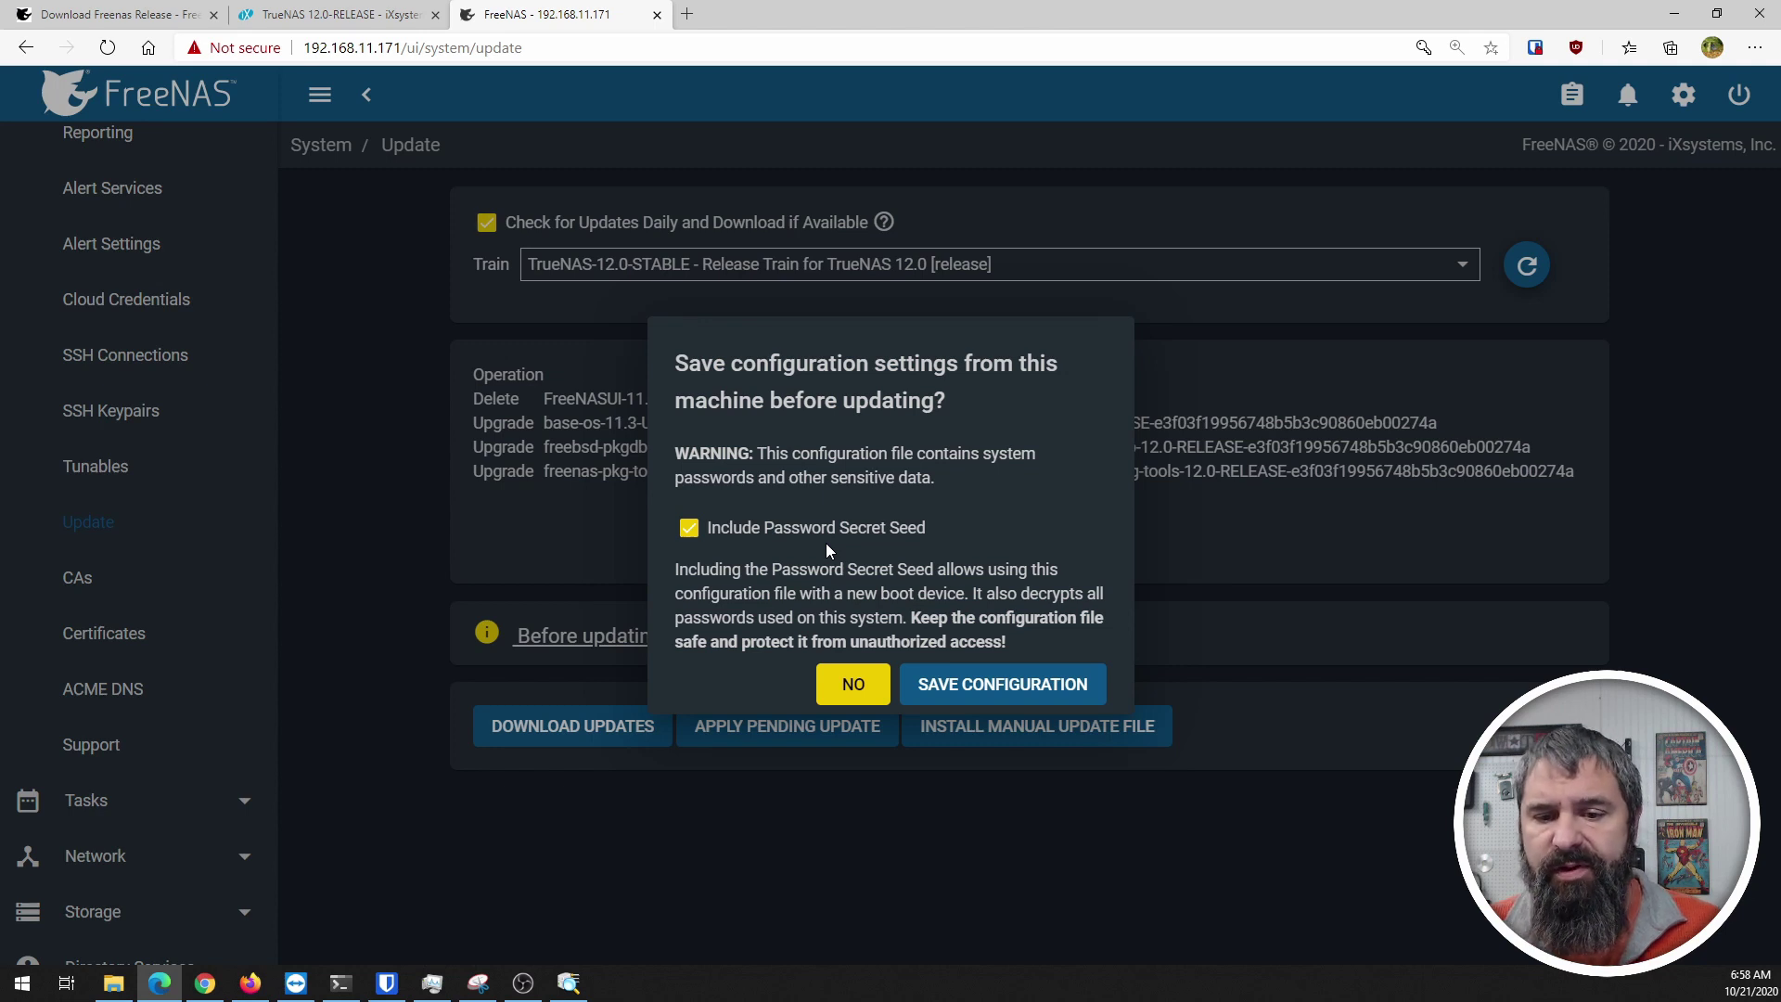
{"action": "left_click", "coordinate": [1005, 693]}
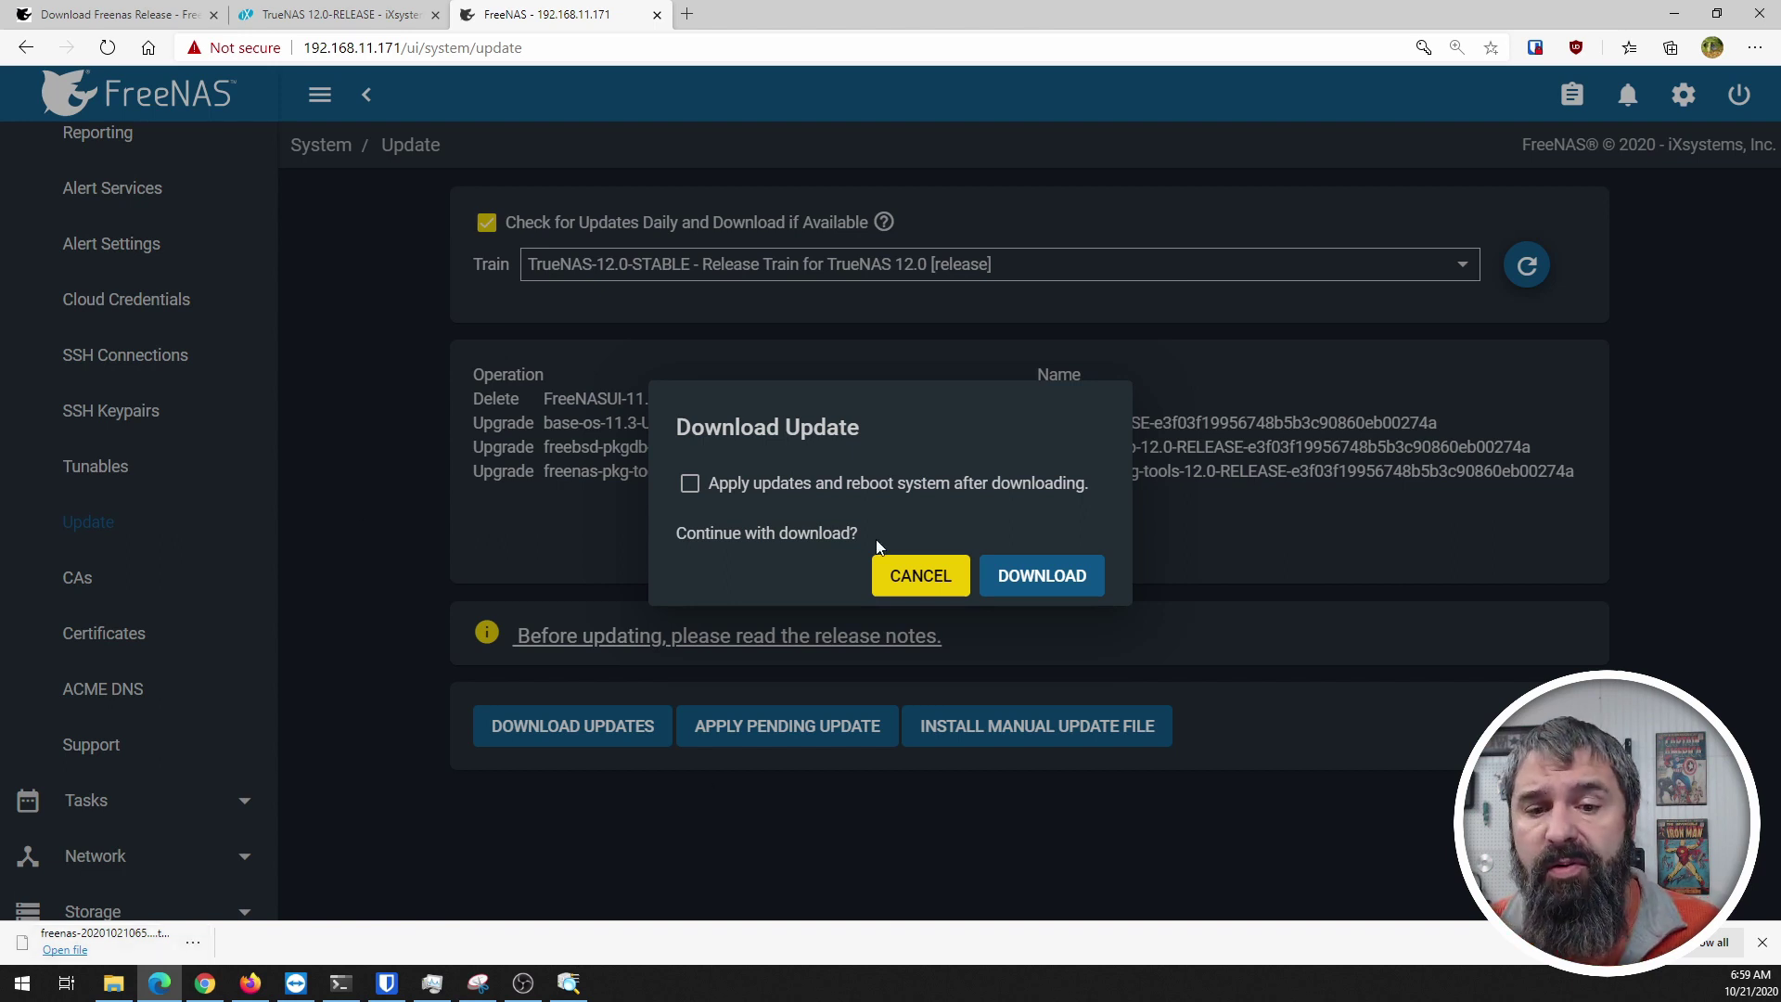
Step: Download the 12.0 update with 'Apply updates and reboot system after downloading' enabled
{"action": "left_click", "coordinate": [689, 484]}
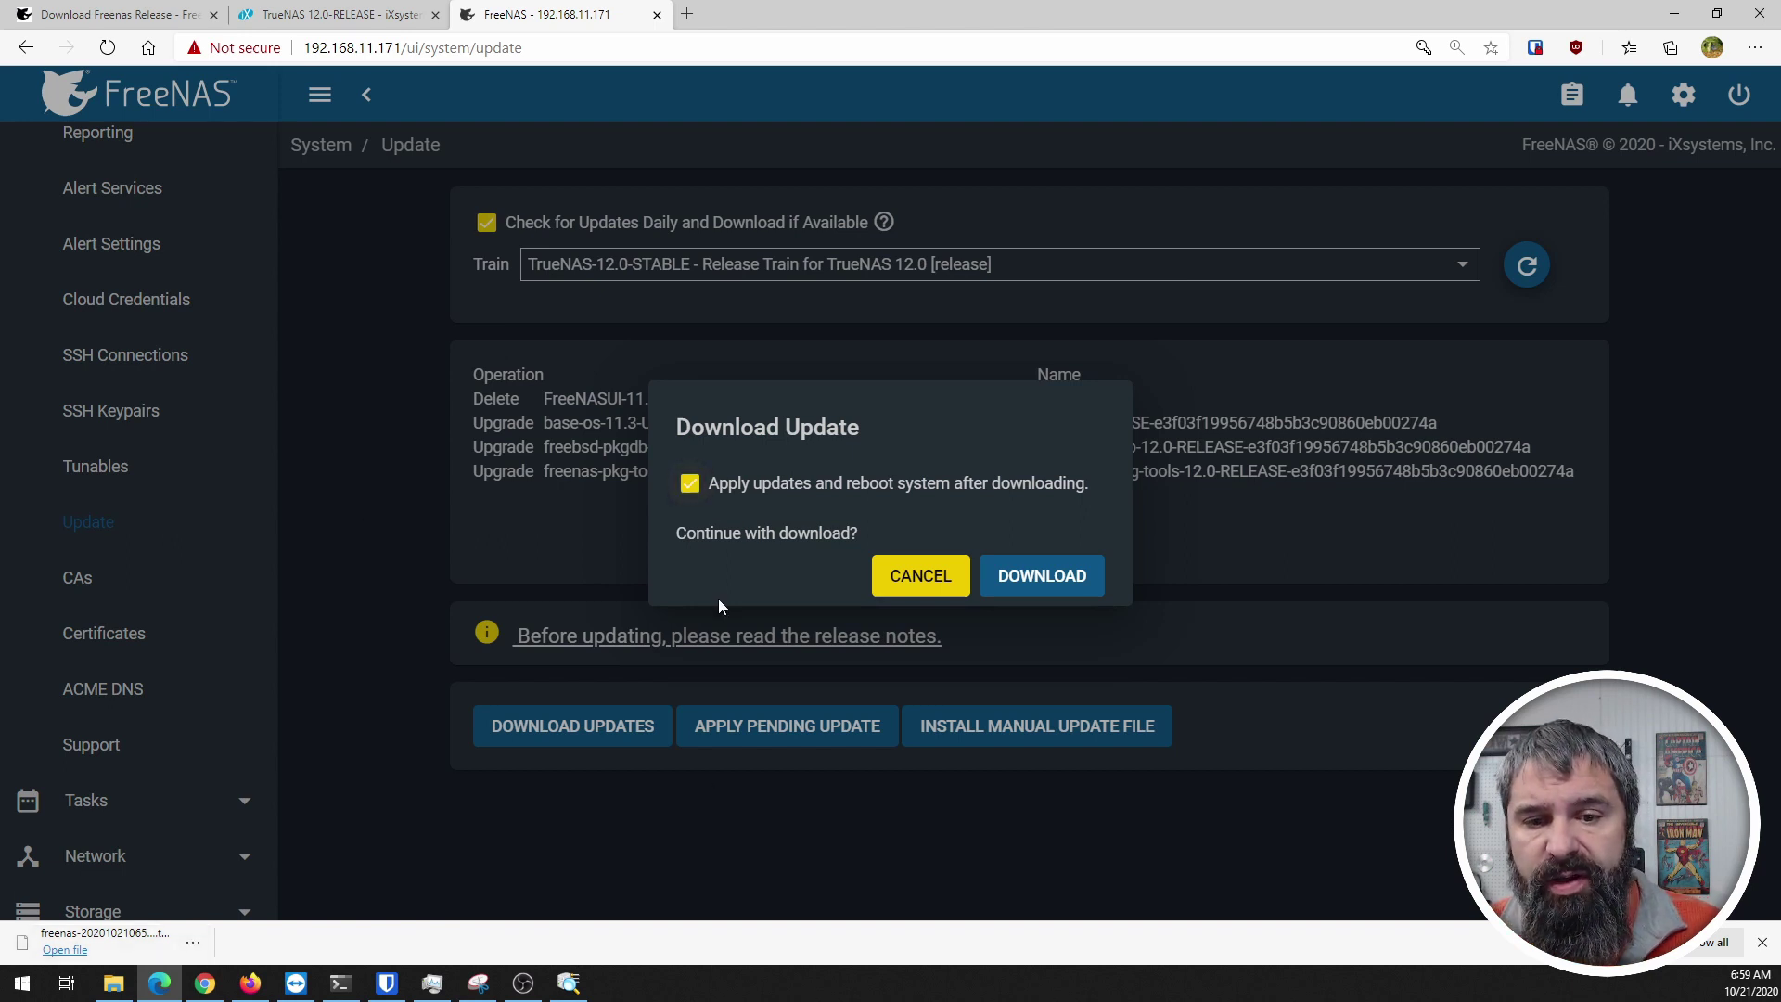
{"action": "left_click", "coordinate": [1043, 577]}
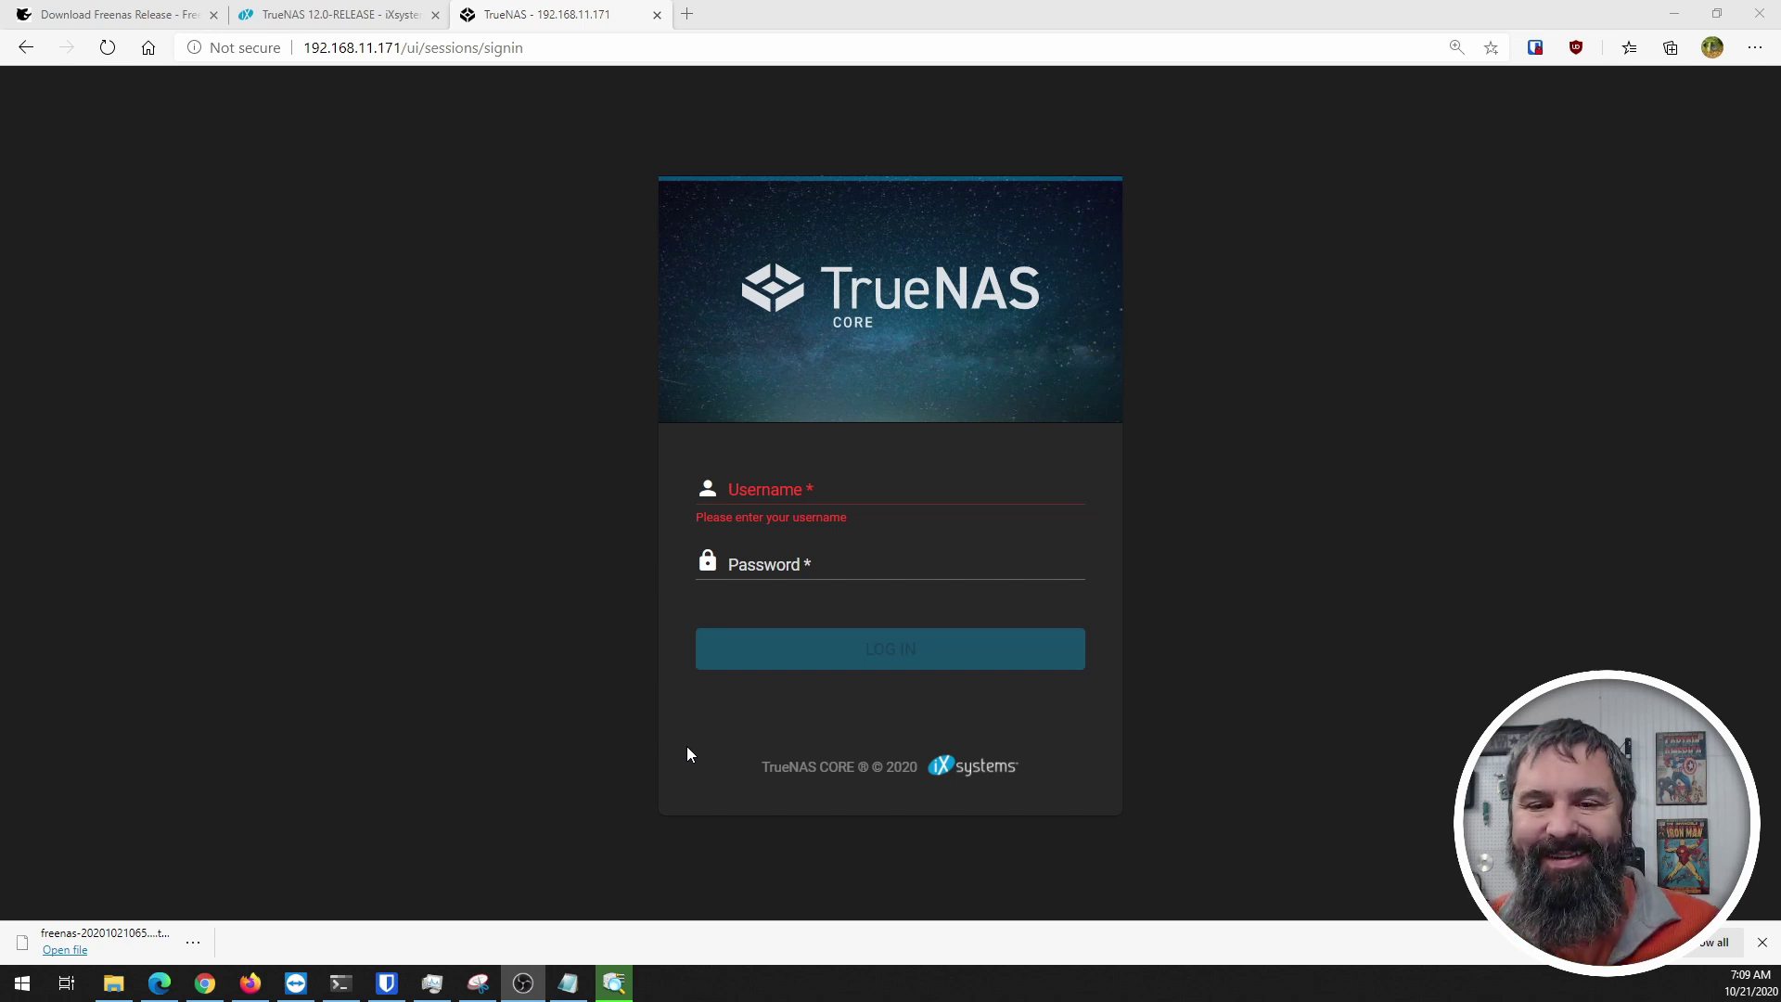
Step: Log in to TrueNAS CORE as root with the administrator password
{"action": "left_click", "coordinate": [865, 496]}
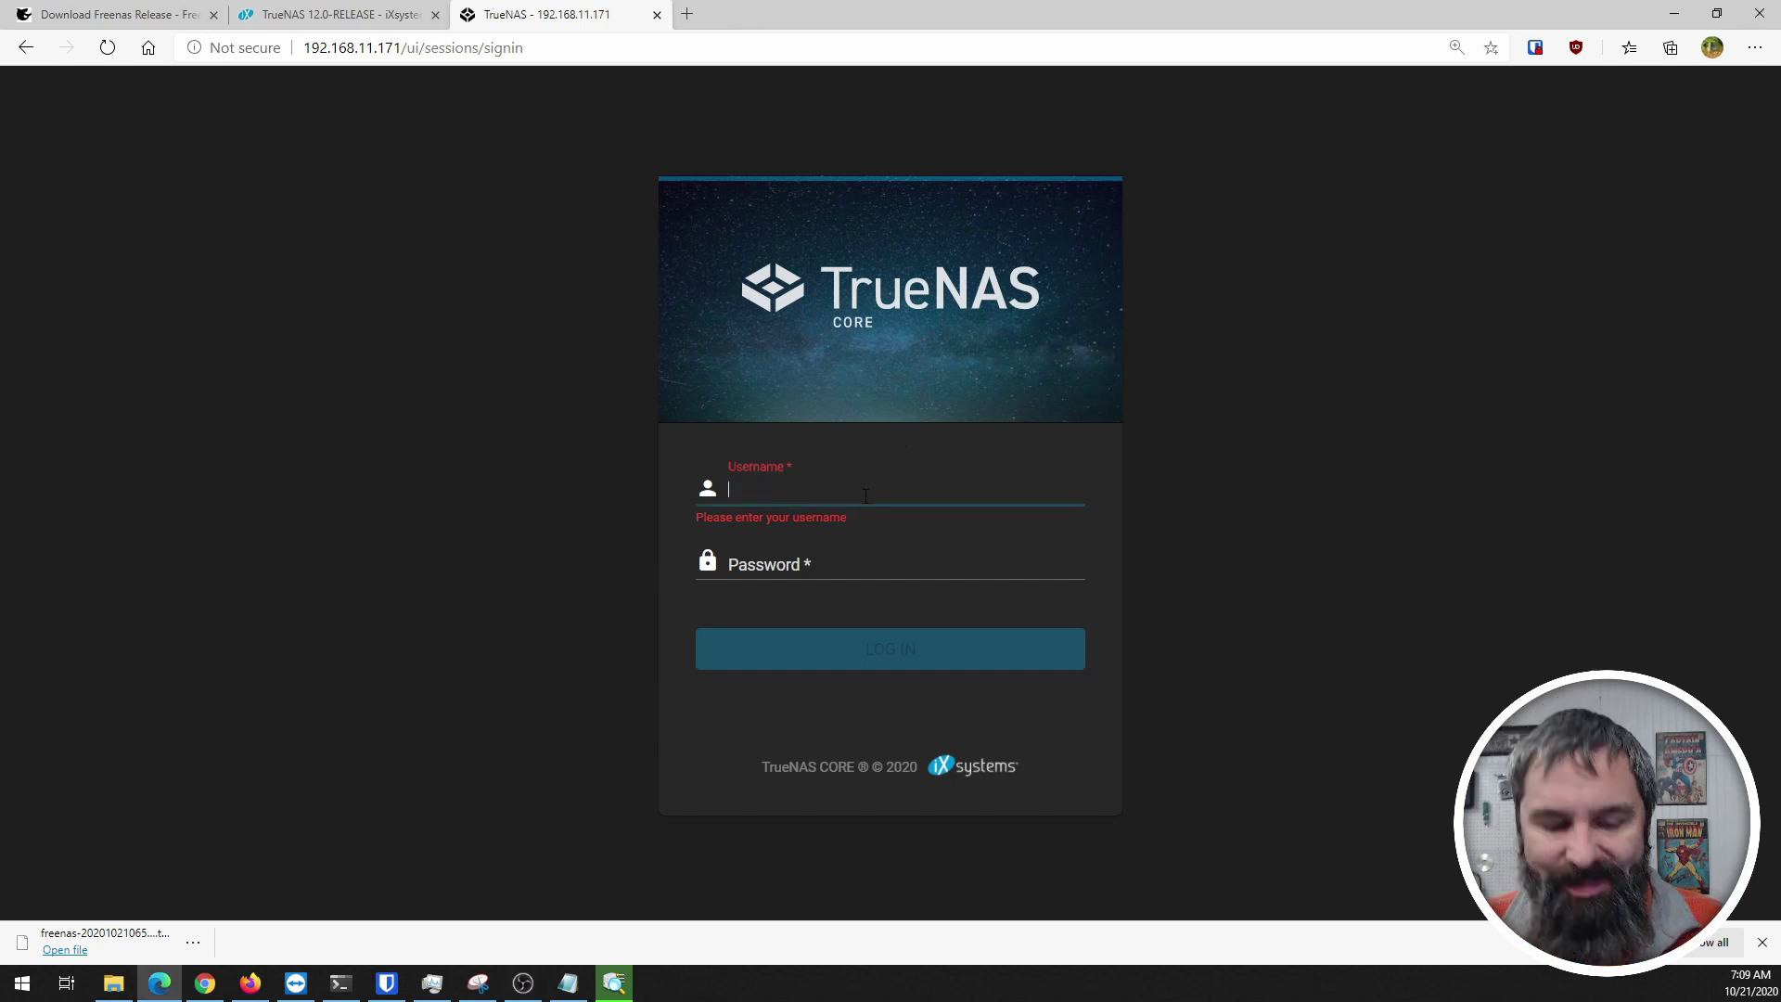
{"action": "type", "text": "roo*********"}
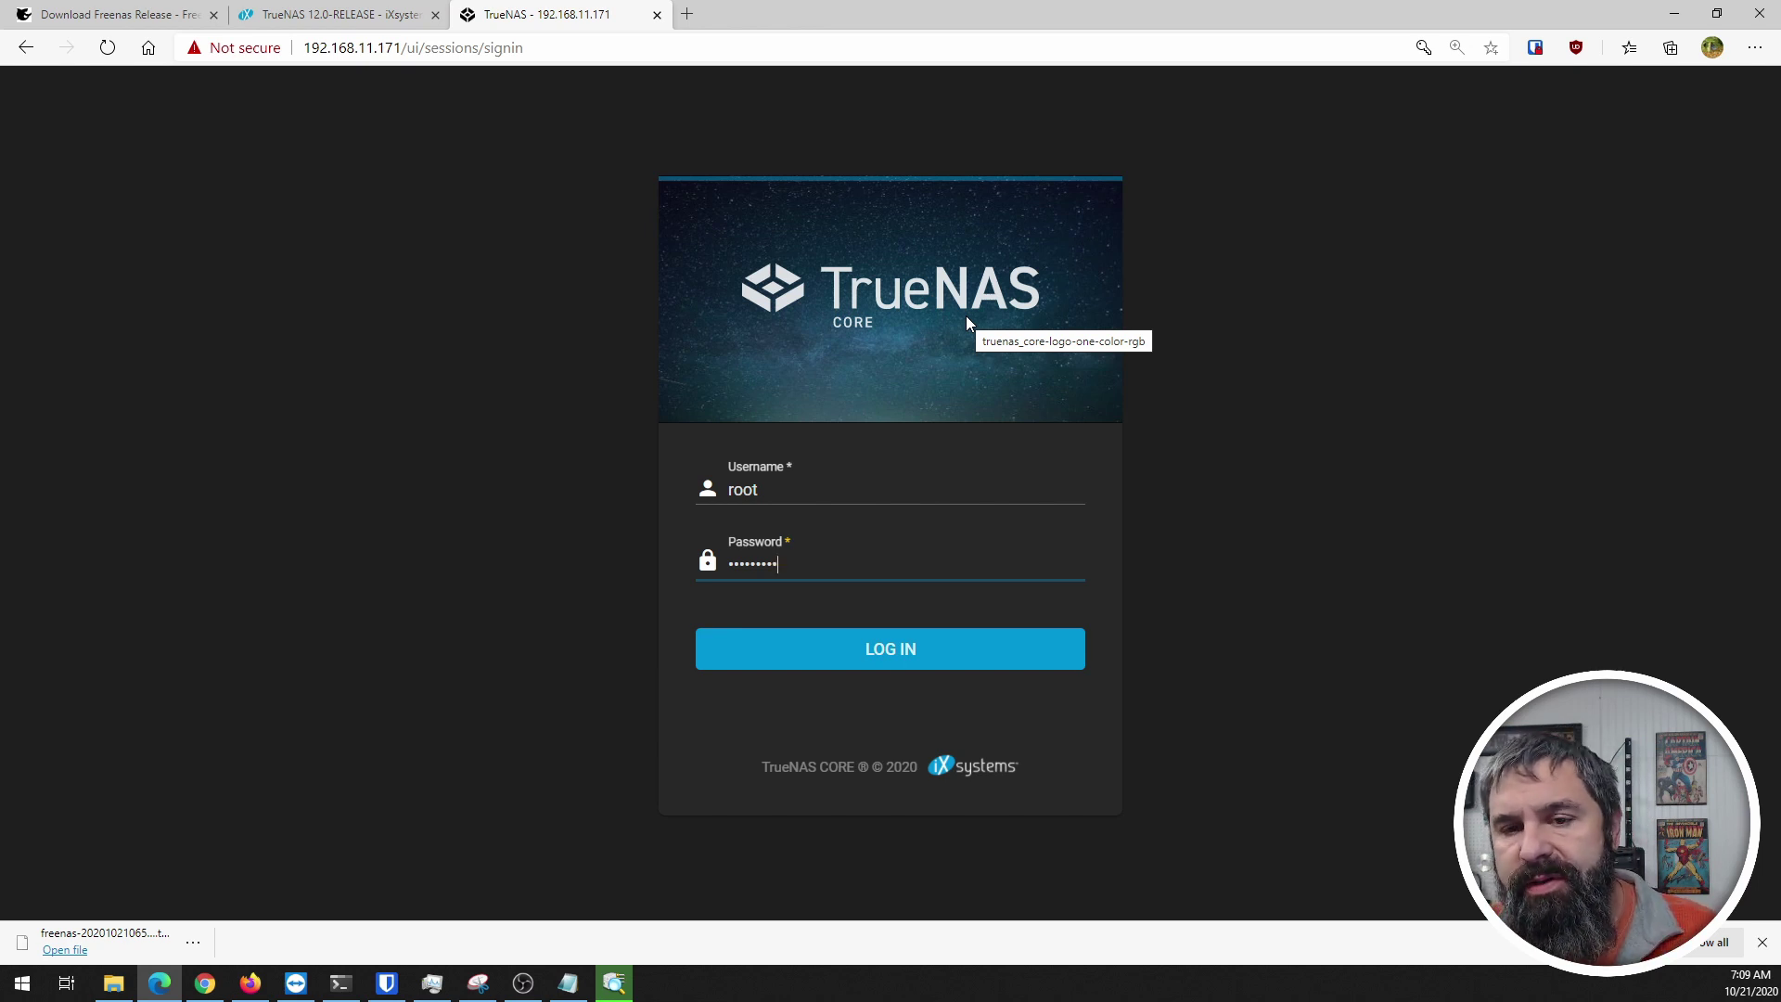
{"action": "left_click", "coordinate": [907, 649]}
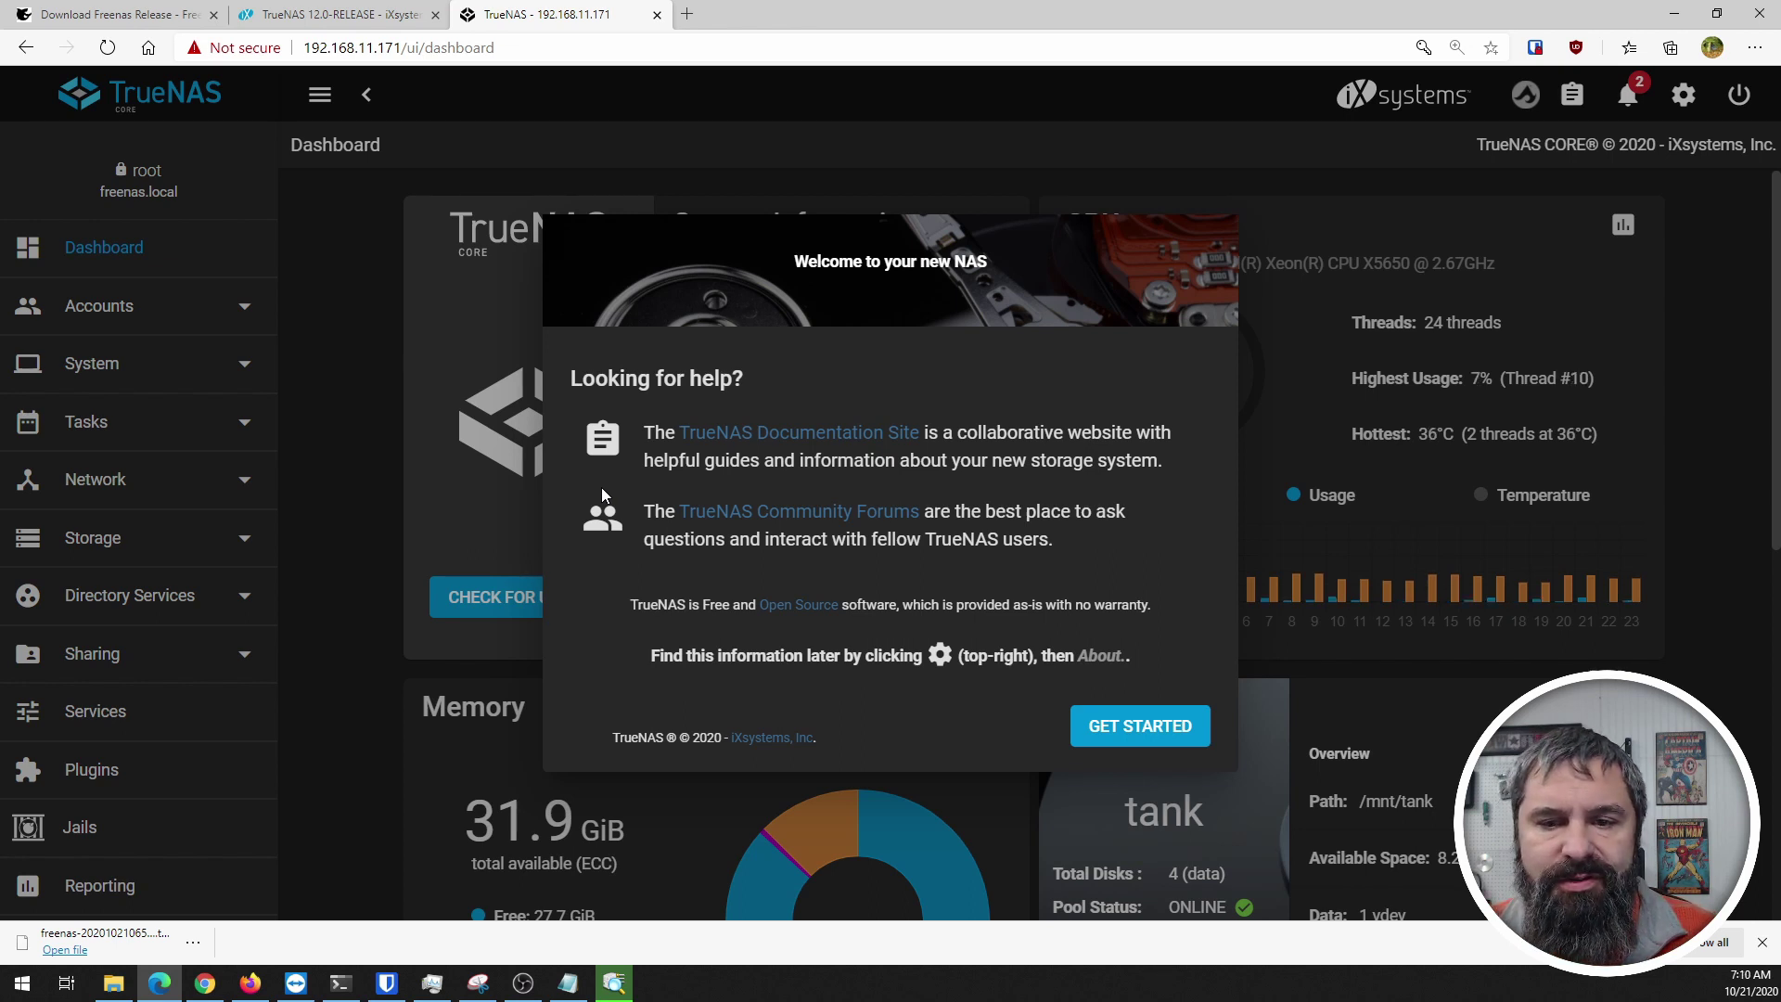
Step: Open the documentation and community forum links in new tabs, then close the welcome dialog
{"action": "right_click", "coordinate": [761, 434]}
{"action": "left_click", "coordinate": [820, 458]}
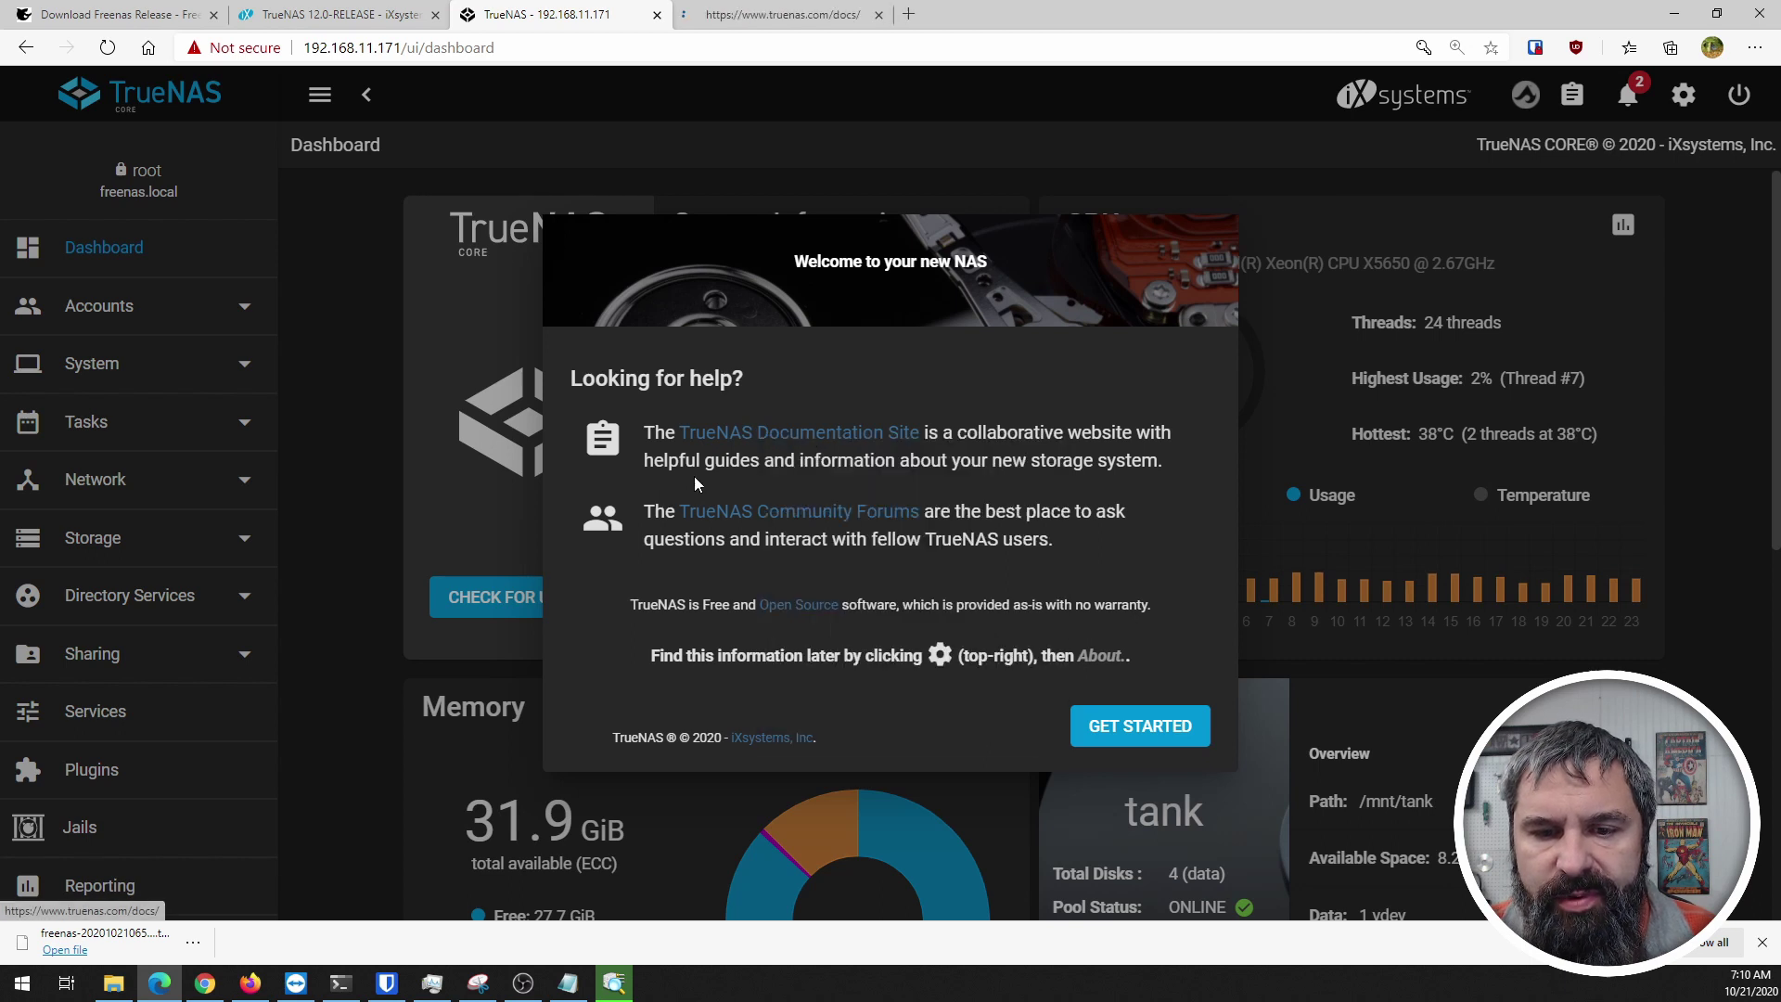
{"action": "right_click", "coordinate": [762, 517]}
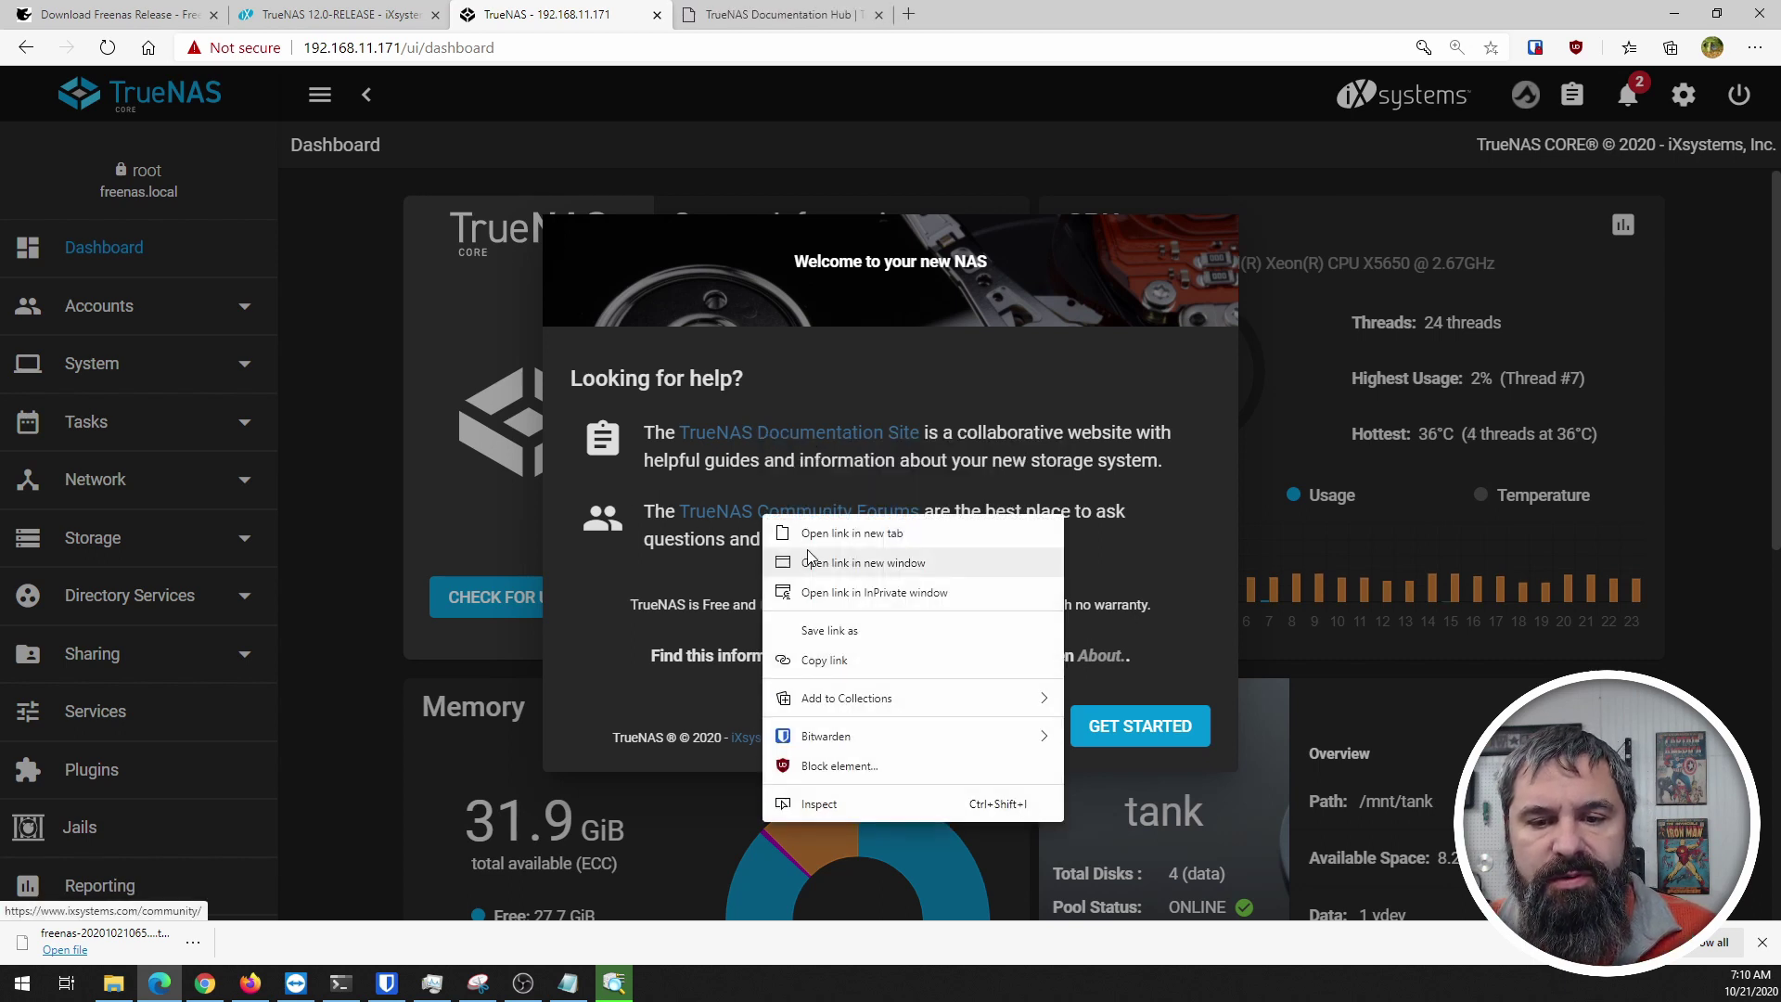
{"action": "left_click", "coordinate": [816, 538]}
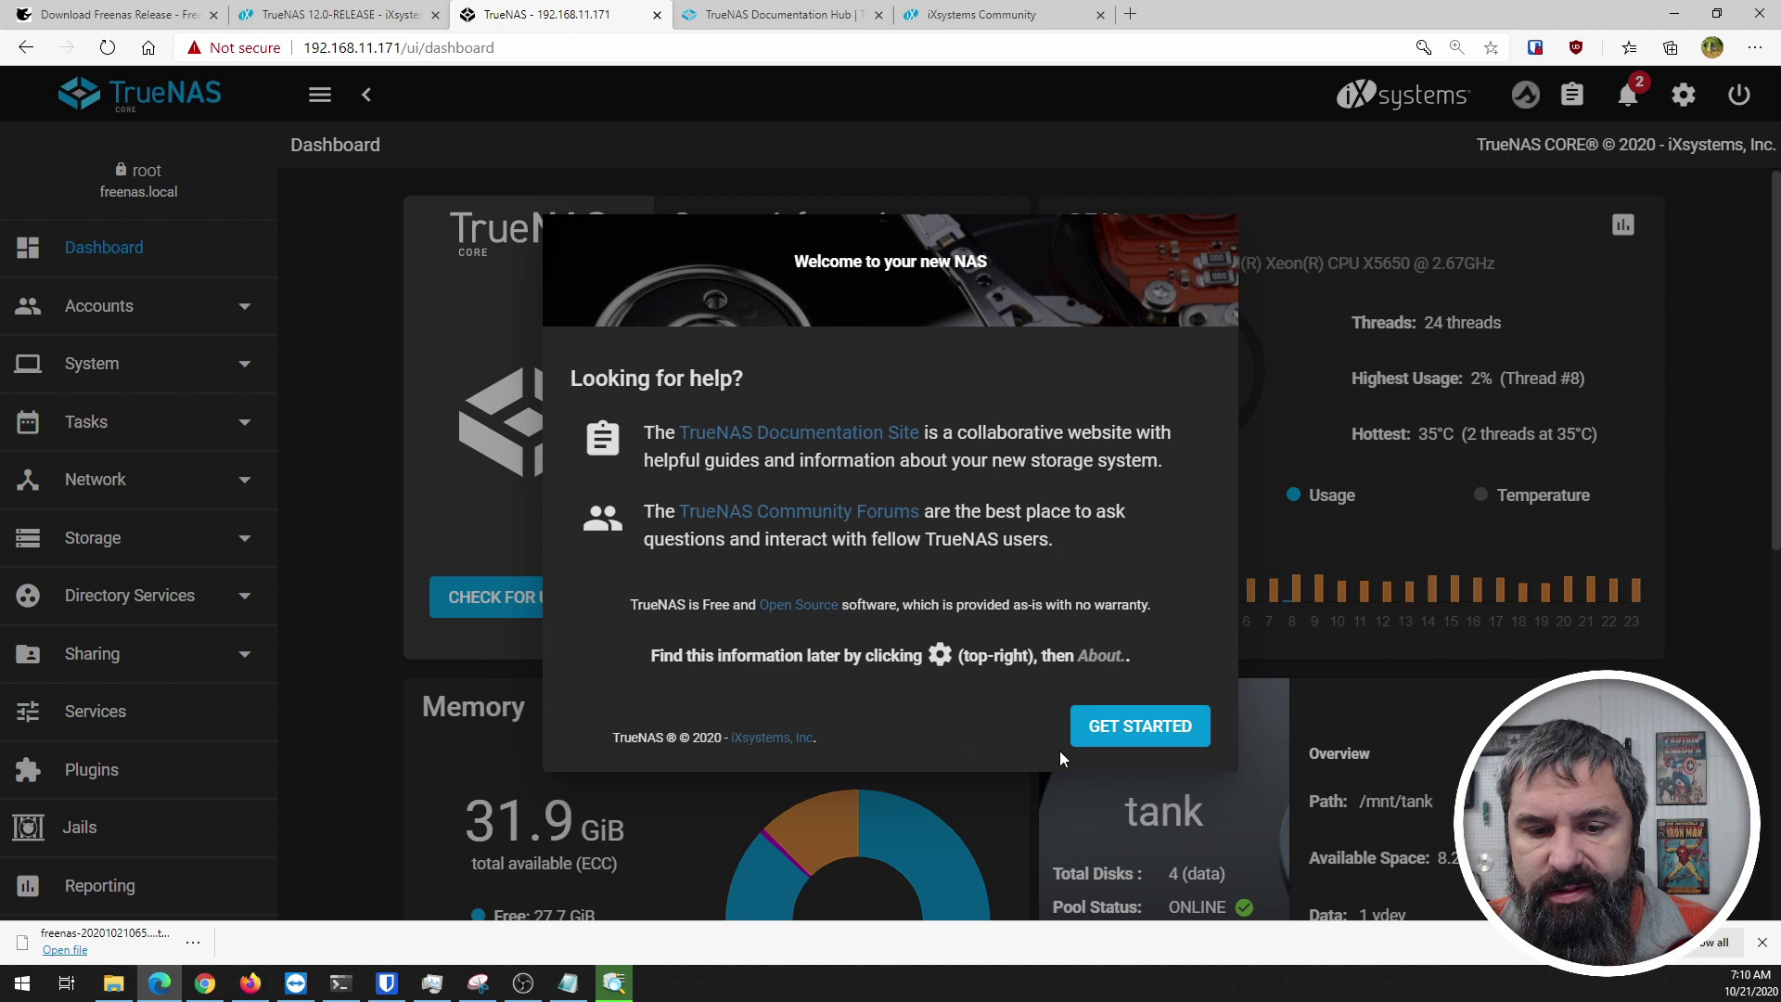
{"action": "left_click", "coordinate": [1118, 732]}
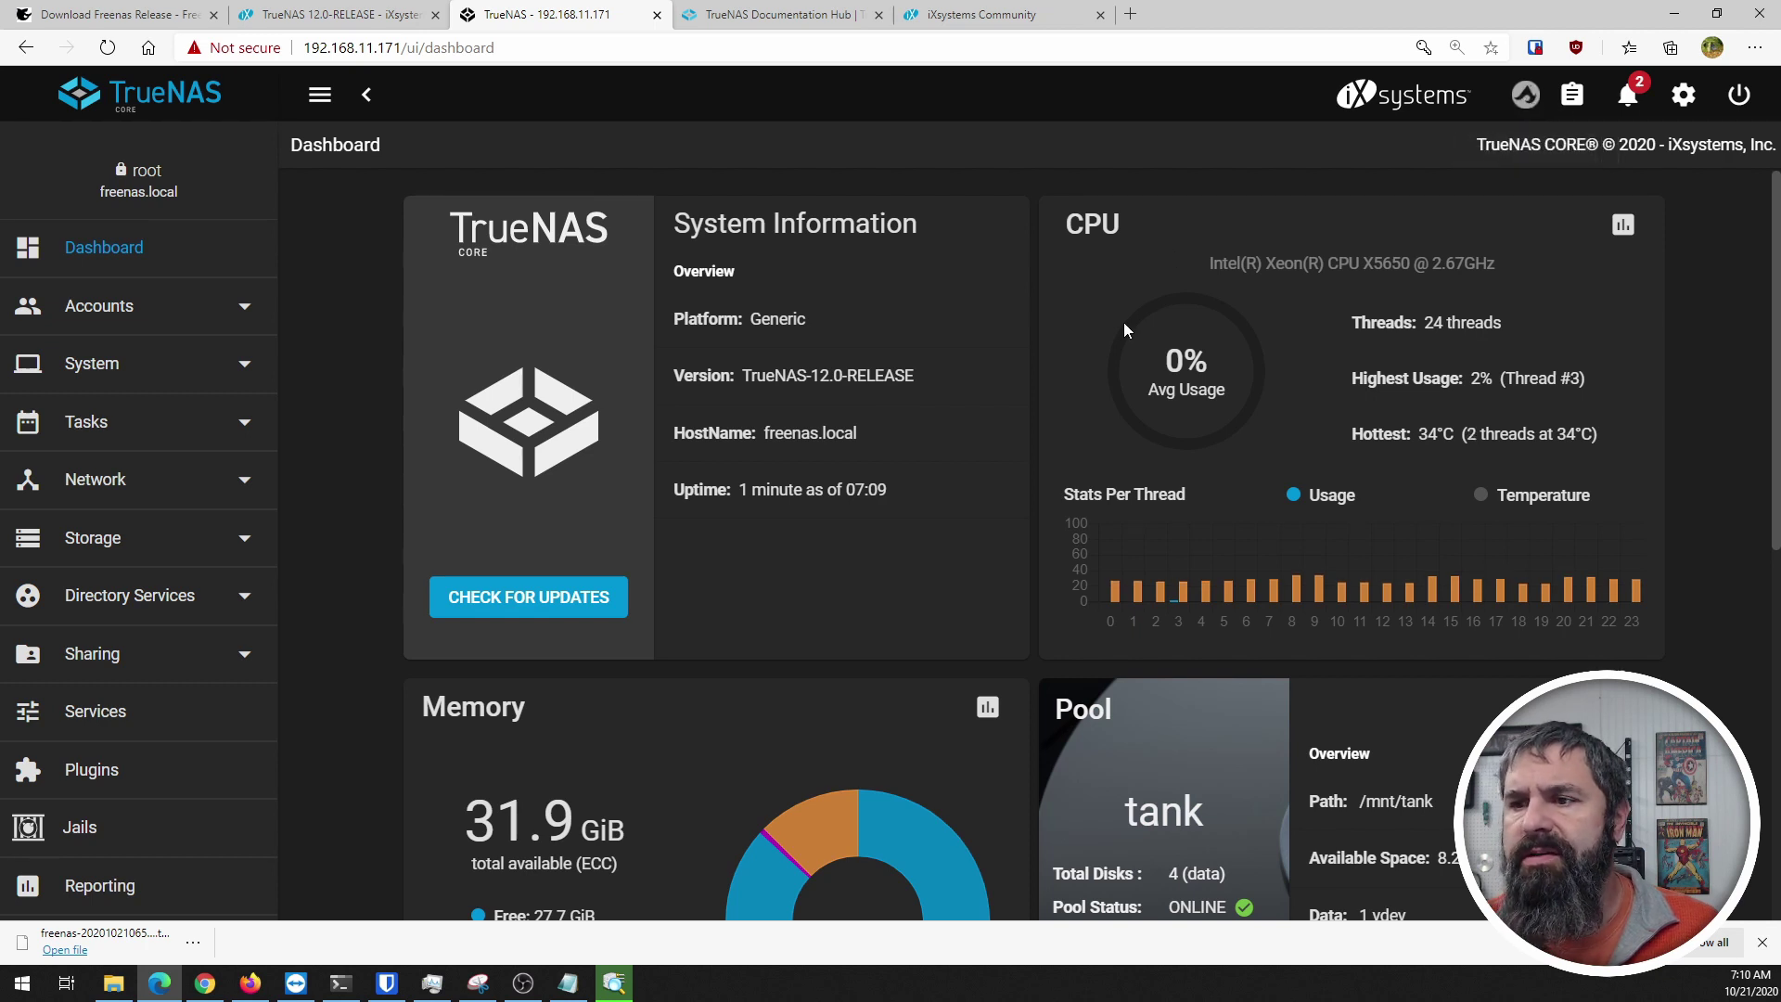
Step: Read the alert about new ZFS feature flags for pool tank, then open the gear menu
{"action": "left_click", "coordinate": [1628, 99]}
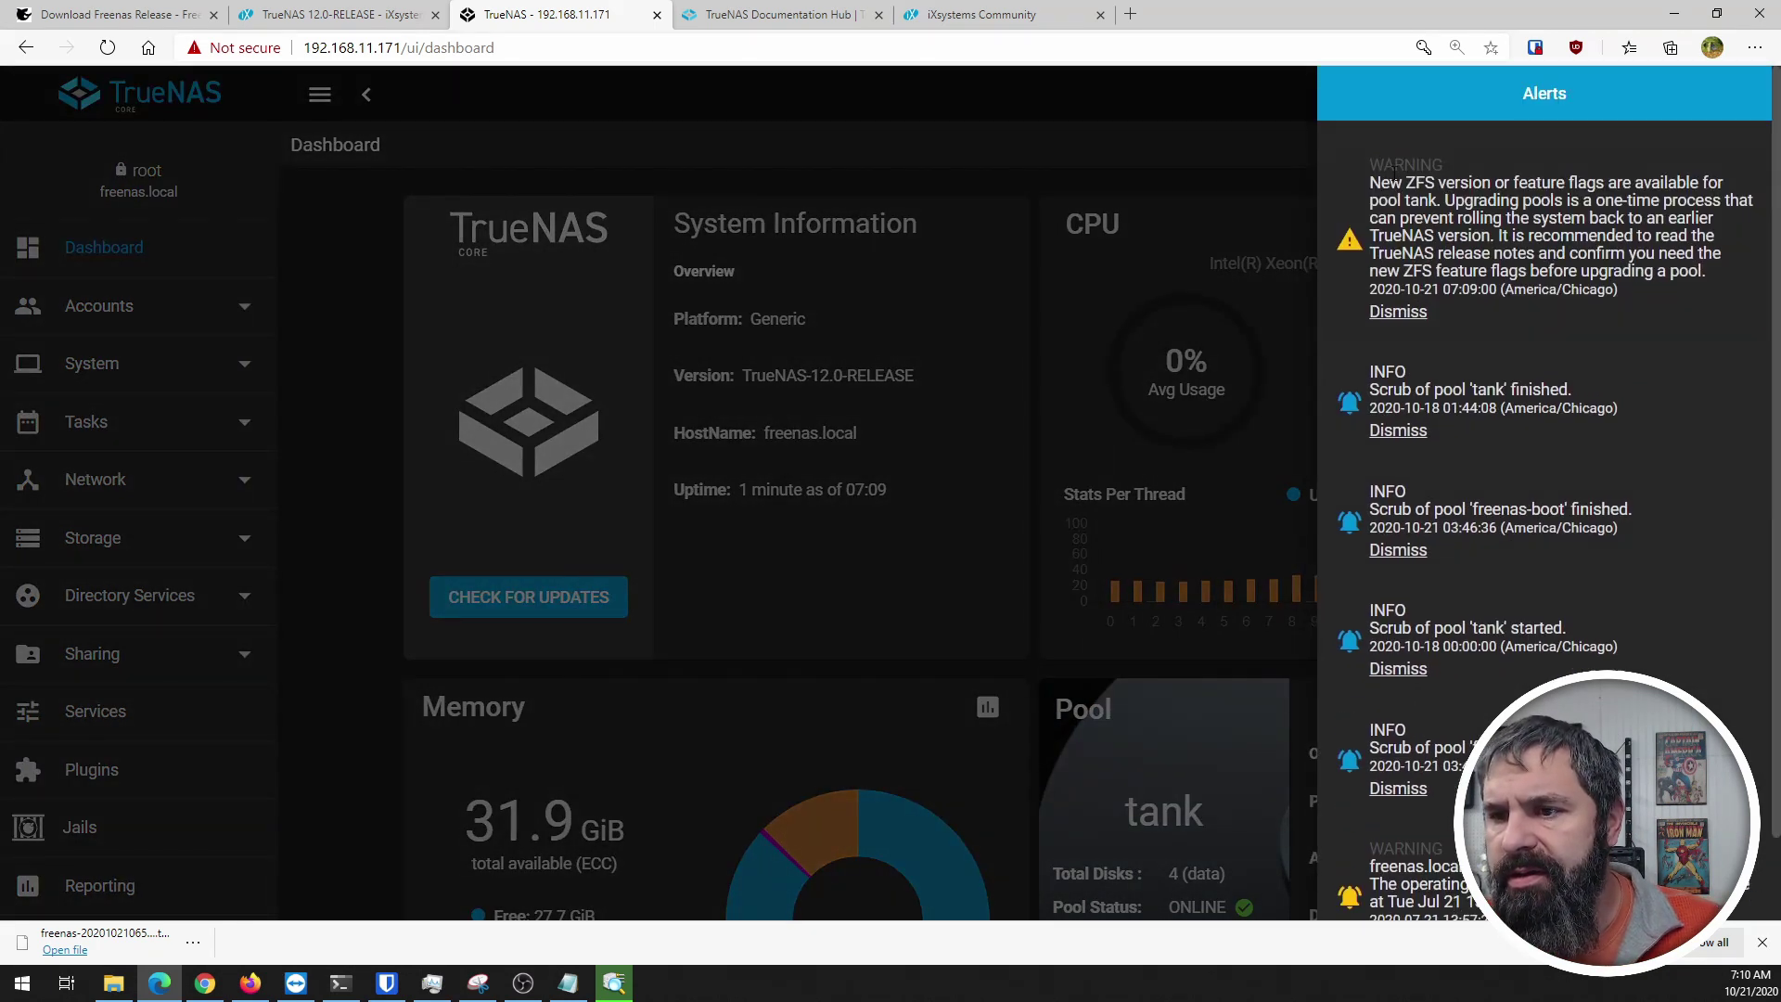
{"action": "left_click_drag", "start_coordinate": [1371, 182], "coordinate": [1532, 291]}
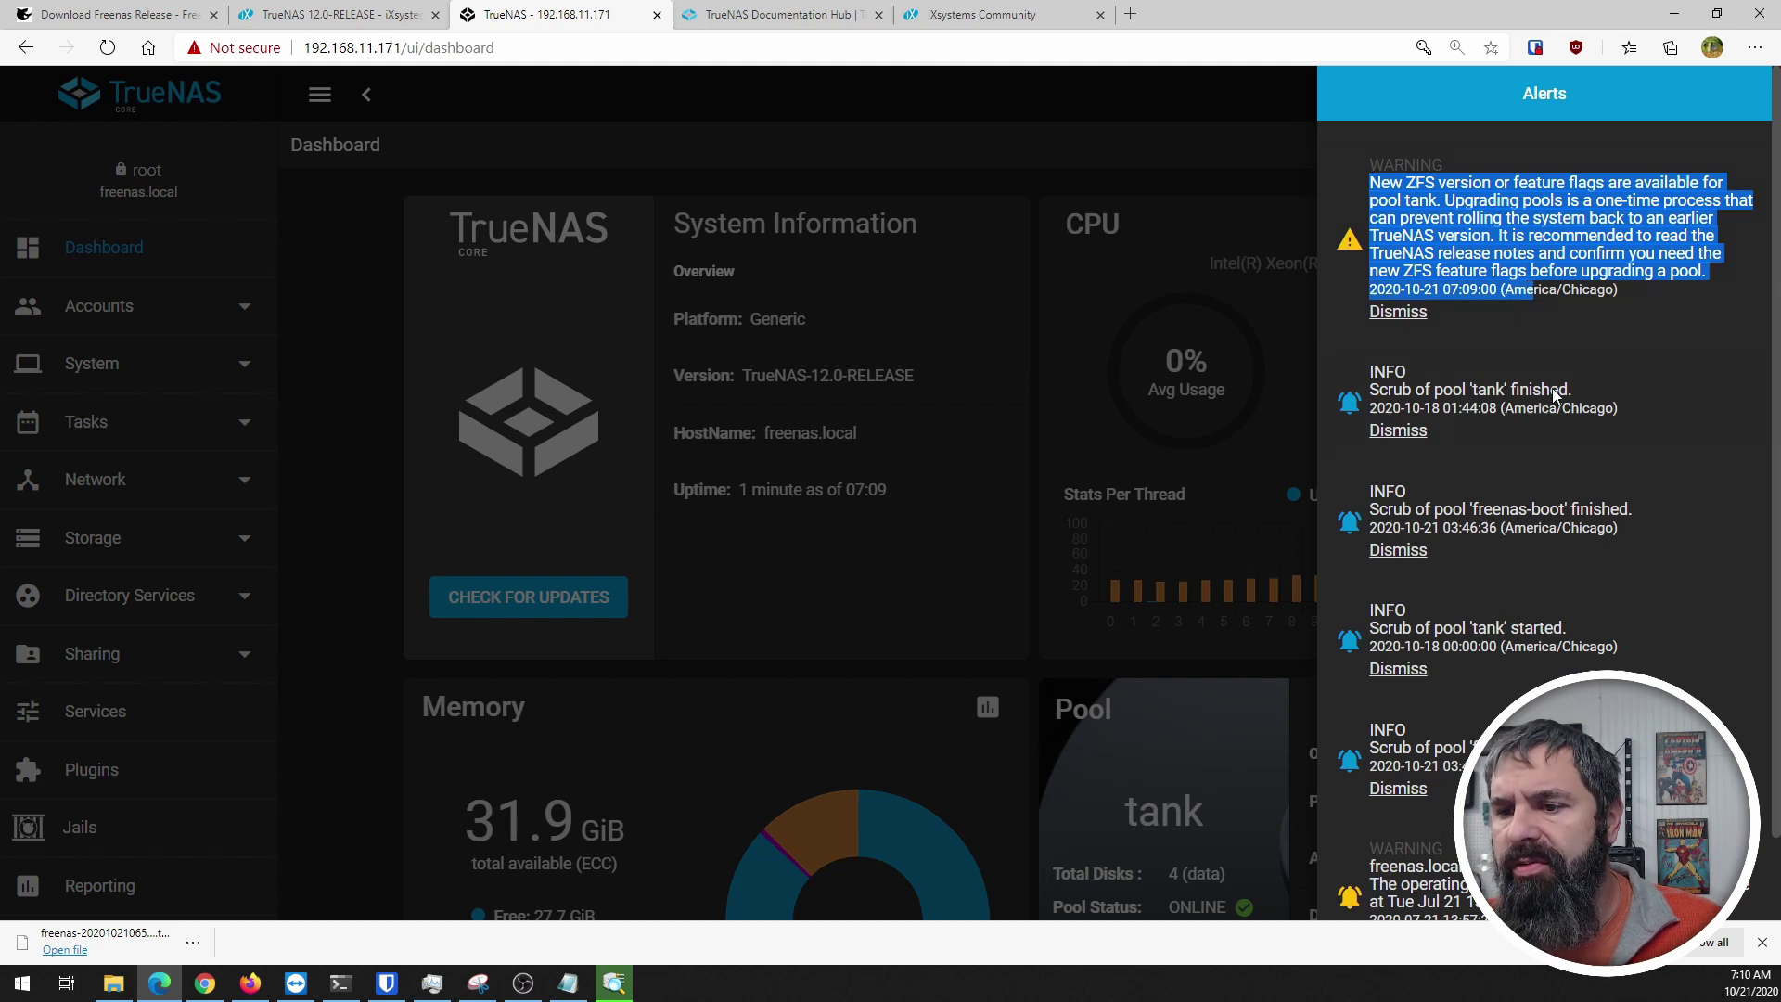
{"action": "scroll", "coordinate": [1492, 411], "scroll_direction": "down", "scroll_amount": 1}
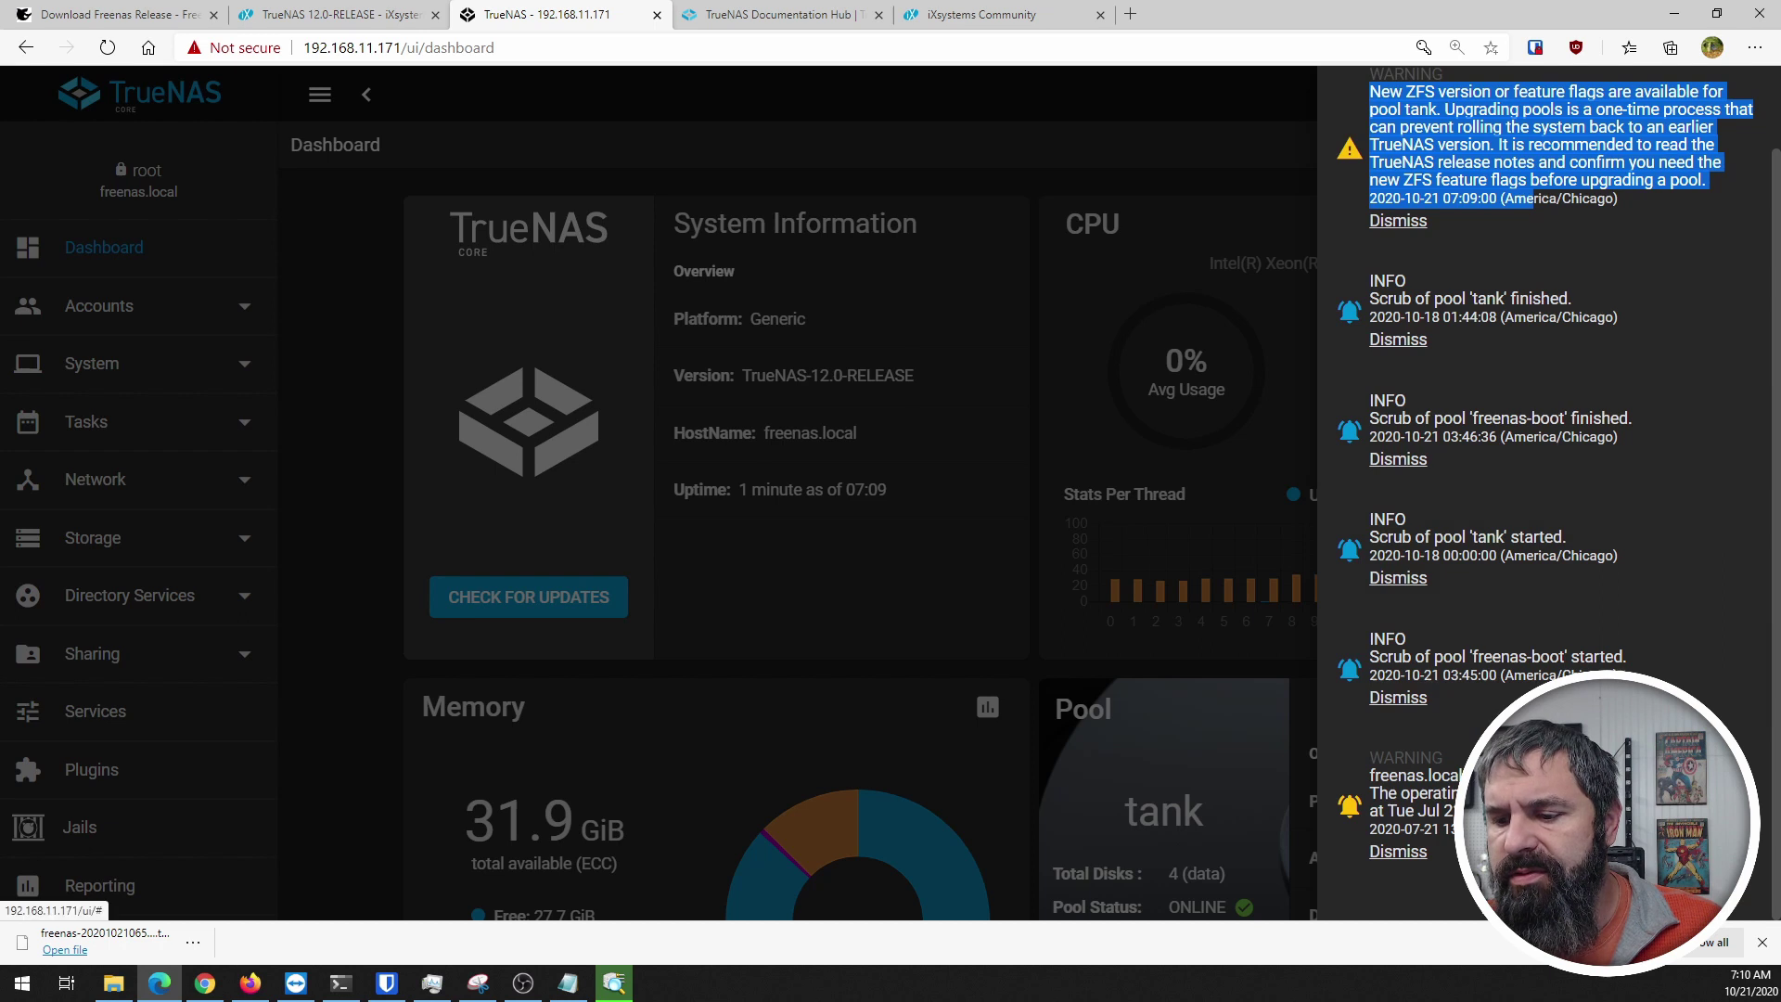
{"action": "left_click", "coordinate": [1226, 102]}
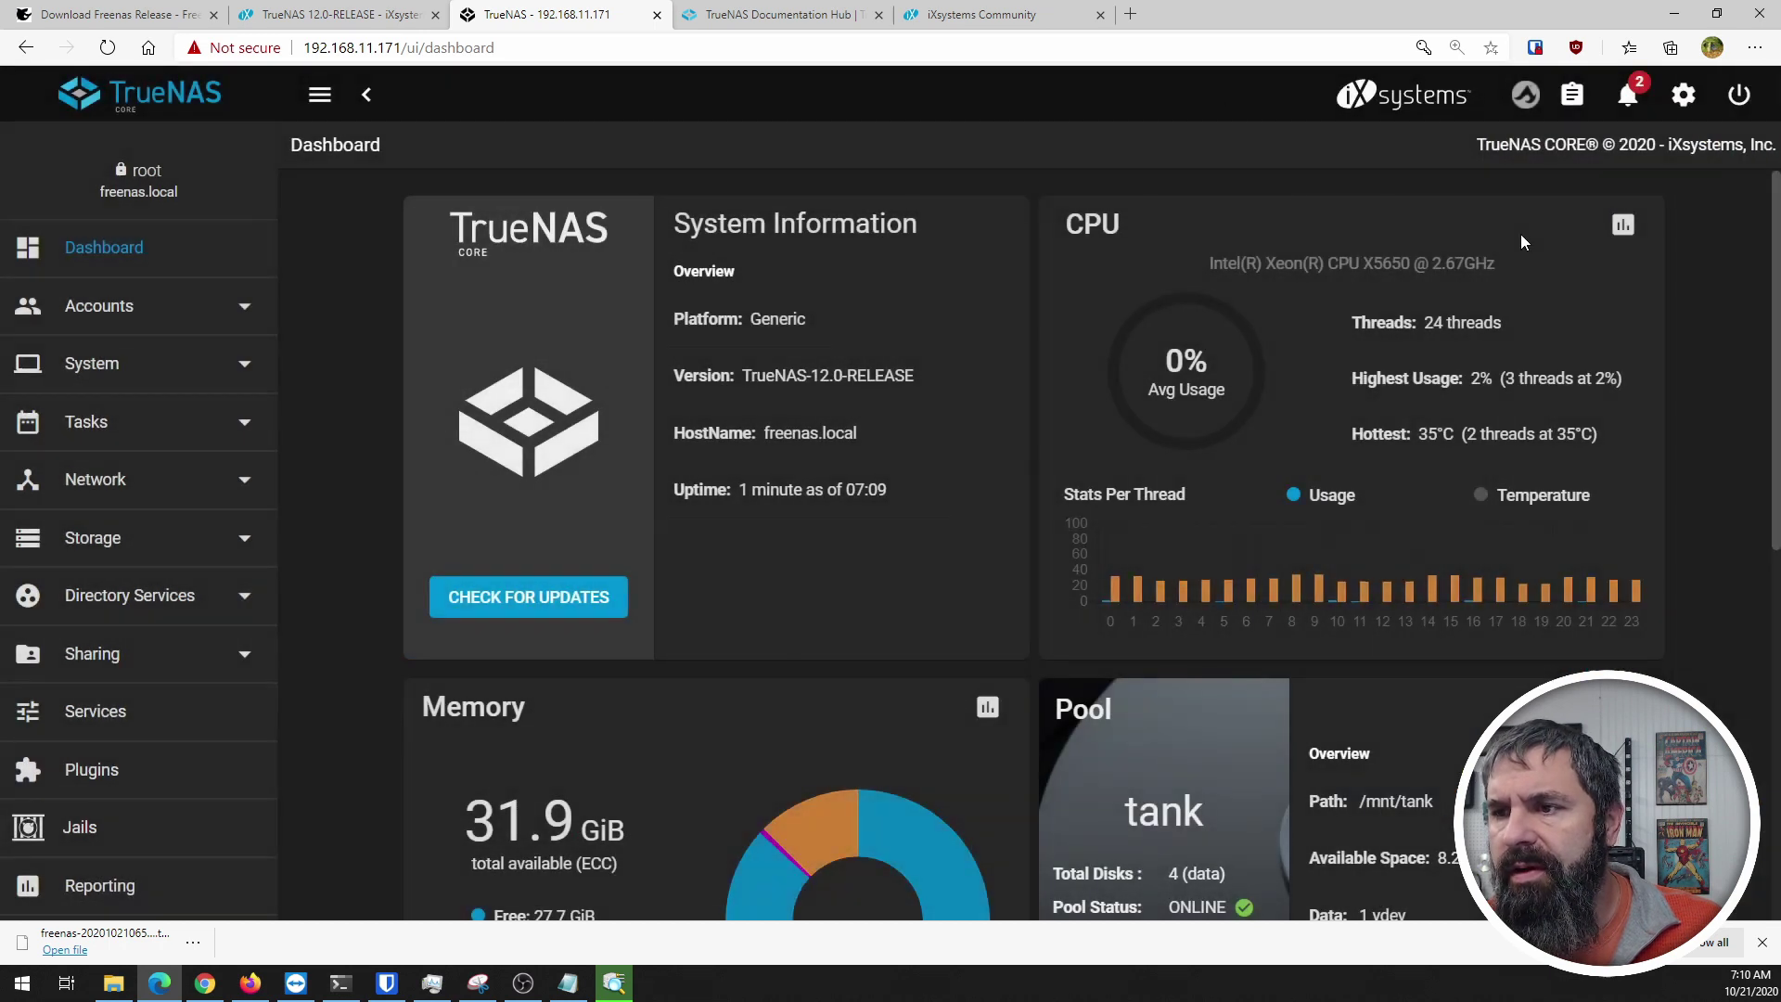
{"action": "left_click", "coordinate": [1683, 97]}
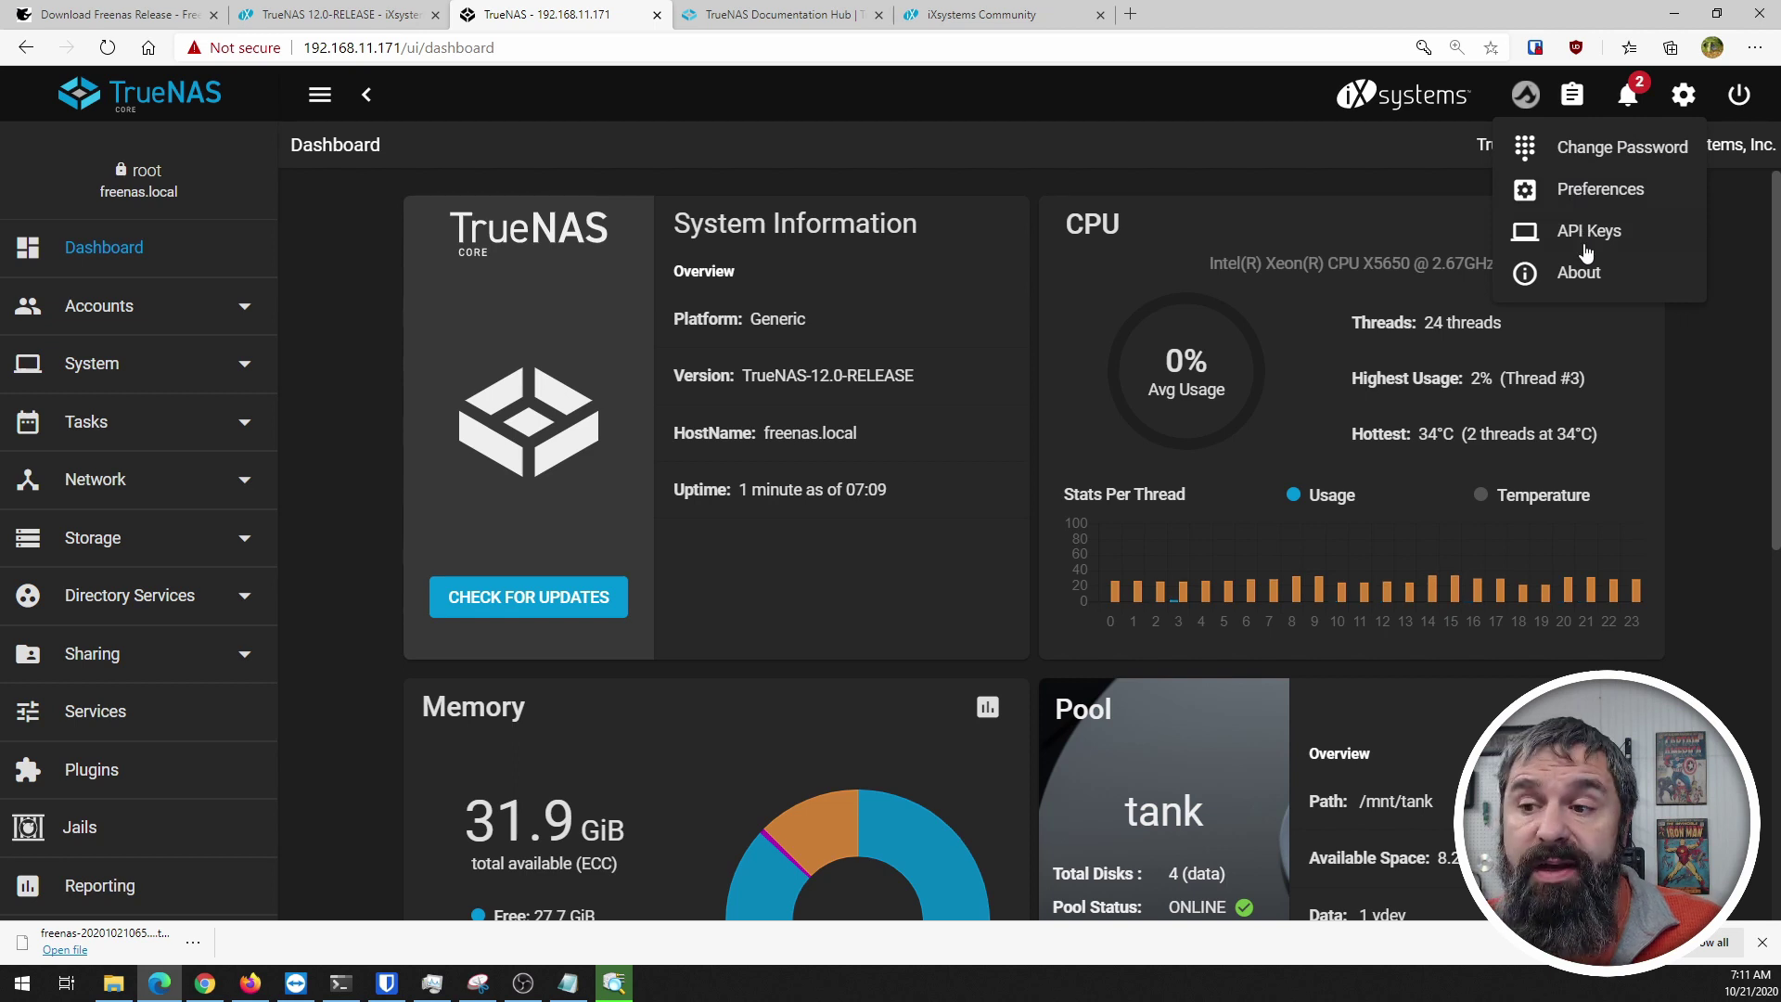
Step: View the About details for freenas.local running TrueNAS-12.0-RELEASE, then close it
{"action": "left_click", "coordinate": [1581, 274]}
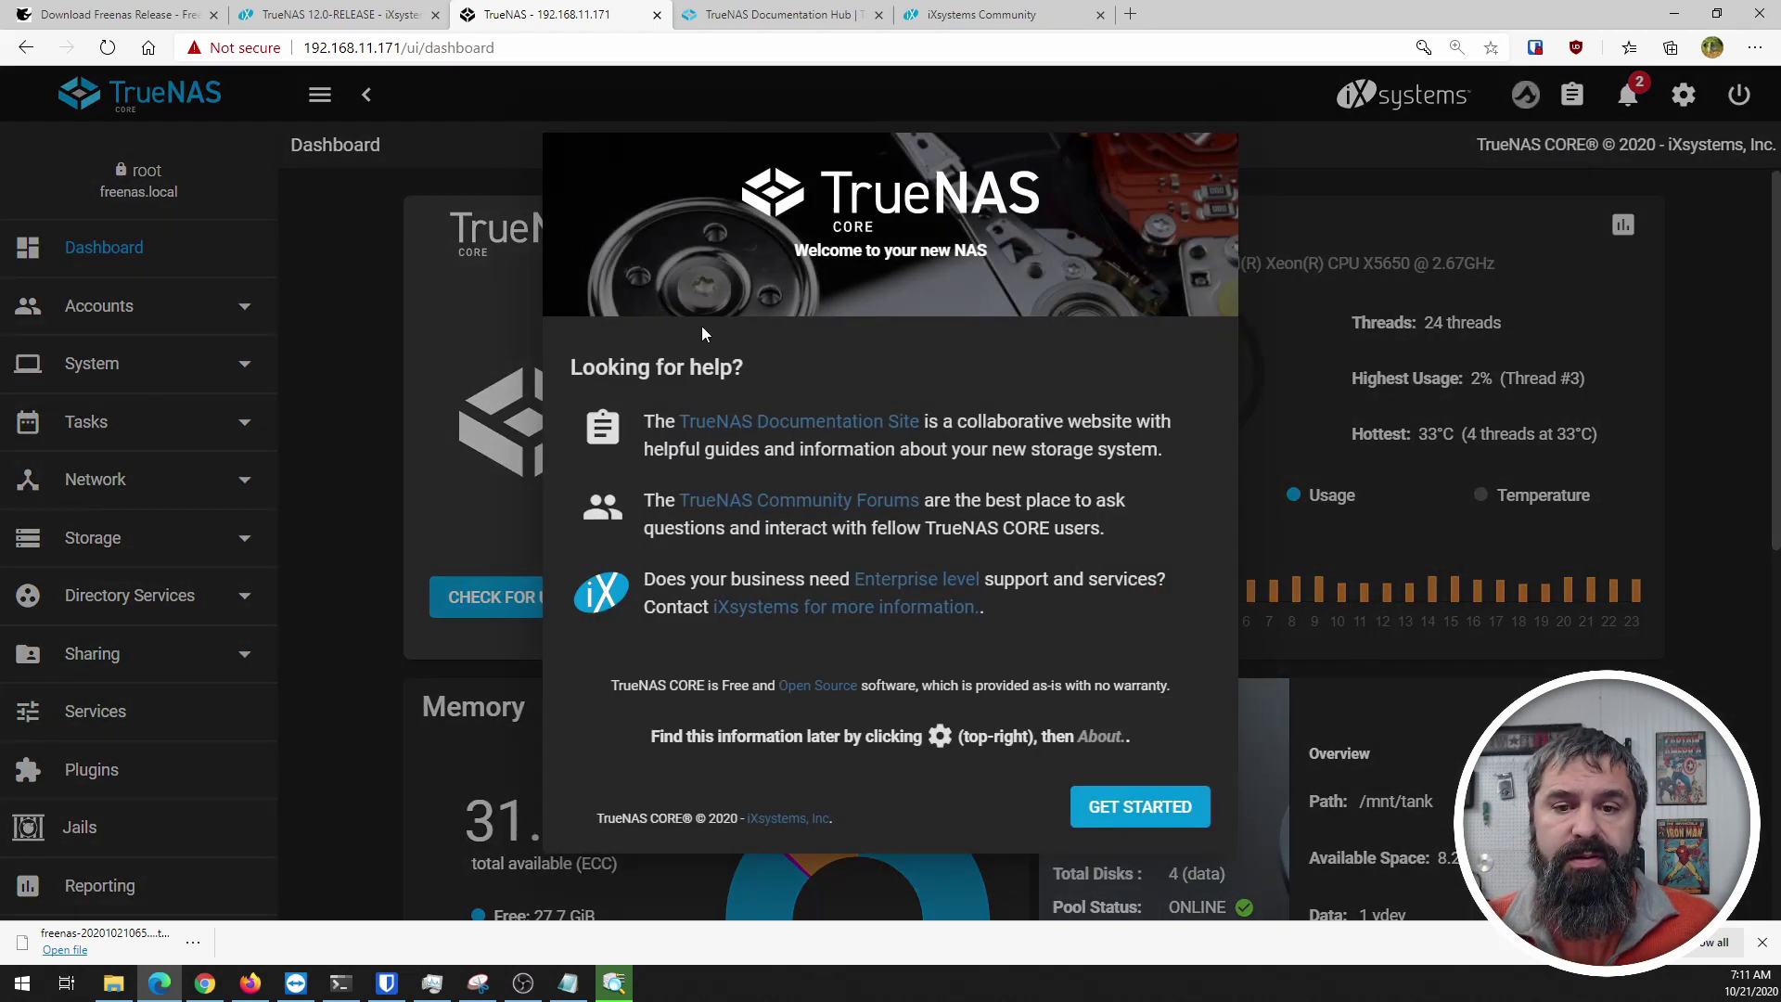
{"action": "left_click", "coordinate": [1158, 798]}
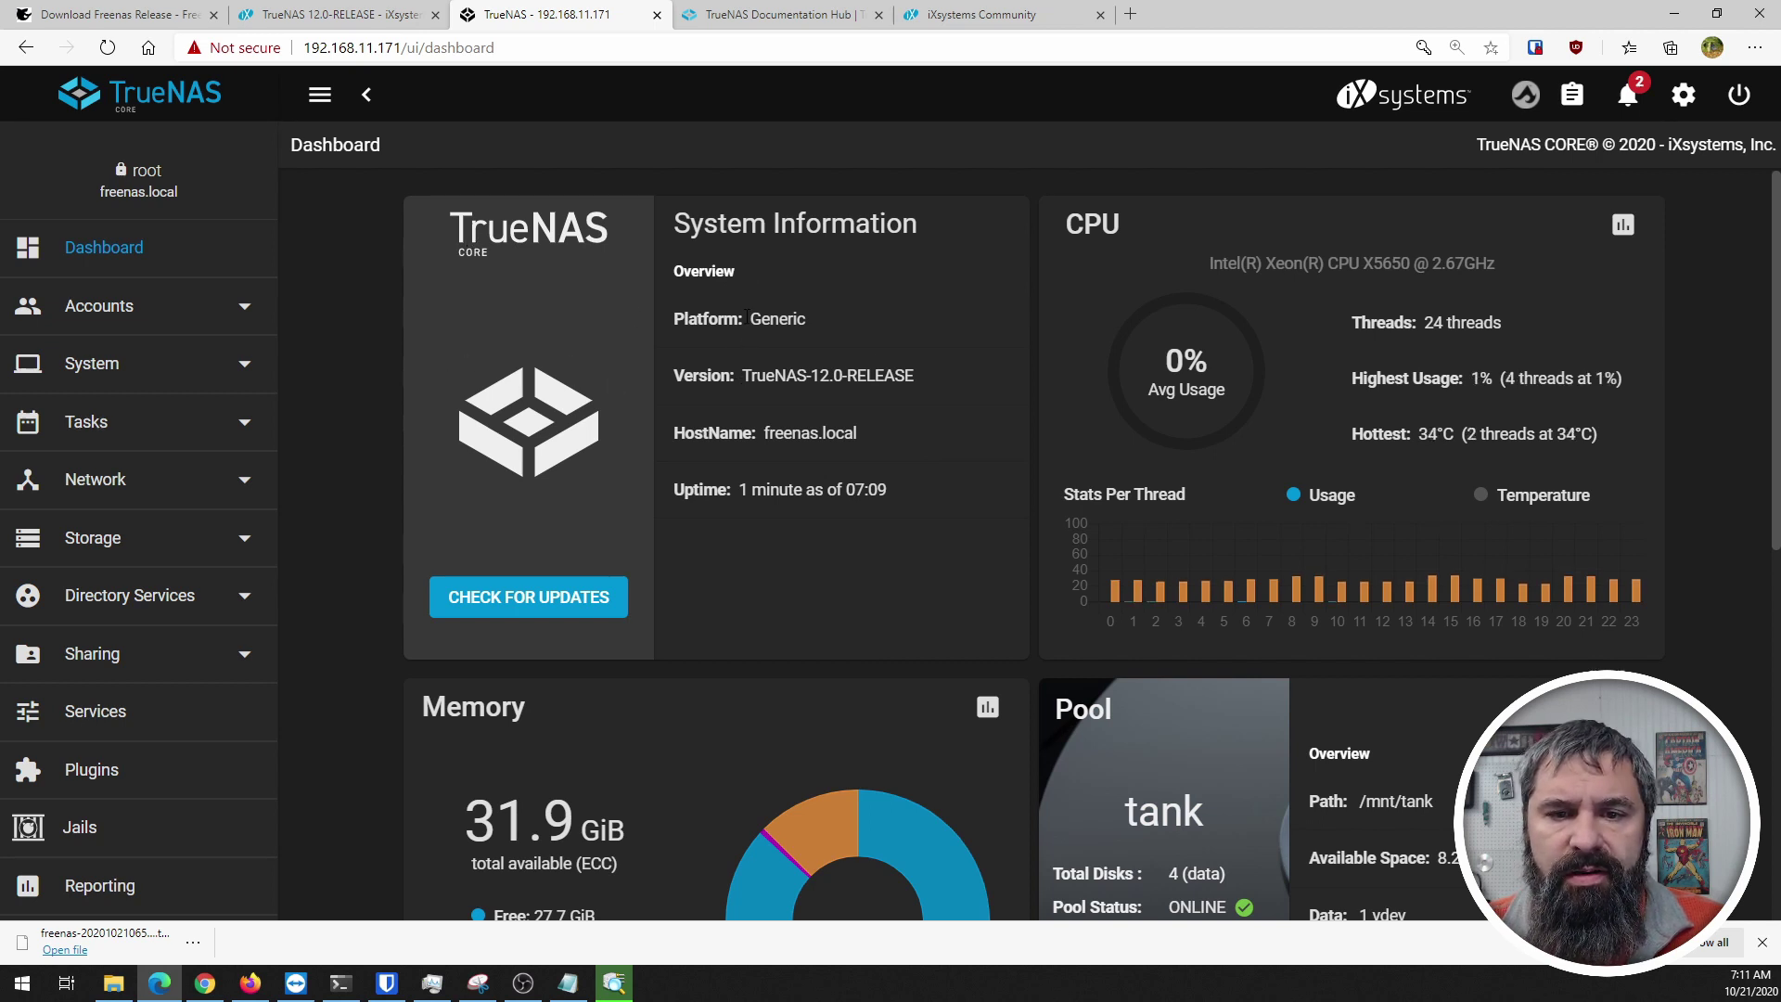
{"action": "left_click_drag", "start_coordinate": [746, 317], "coordinate": [882, 327]}
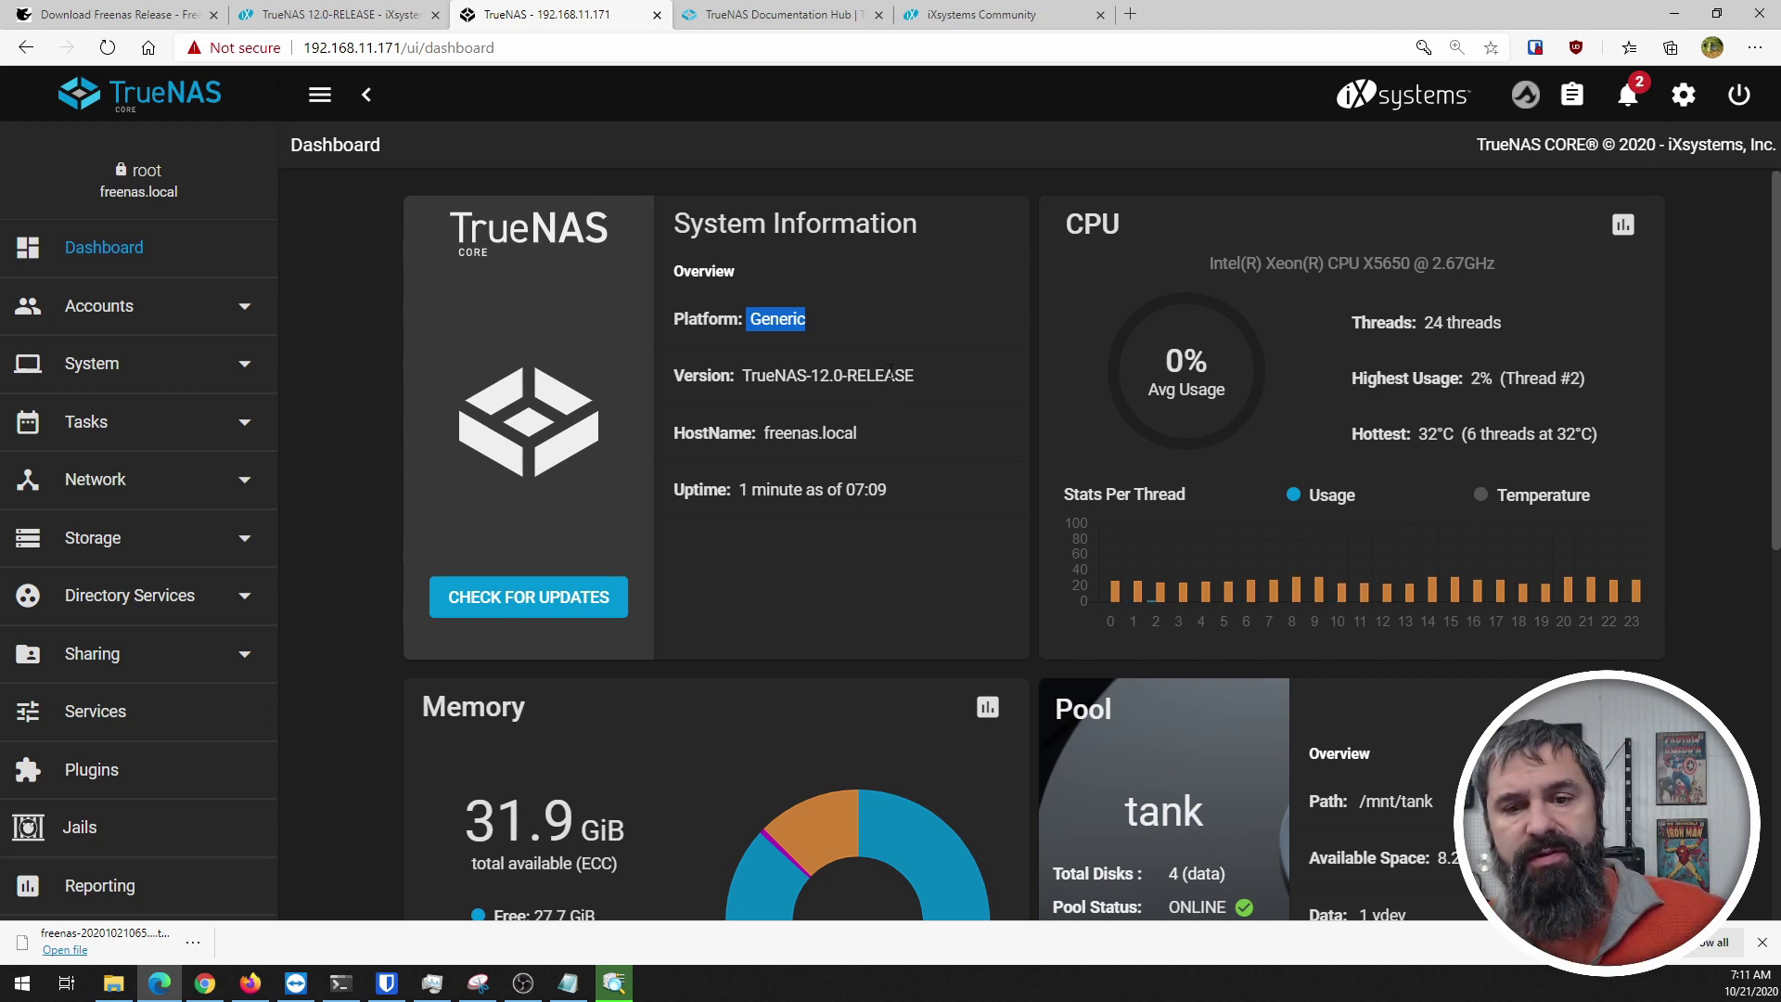
{"action": "left_click", "coordinate": [774, 378]}
{"action": "left_click_drag", "start_coordinate": [743, 370], "coordinate": [928, 375]}
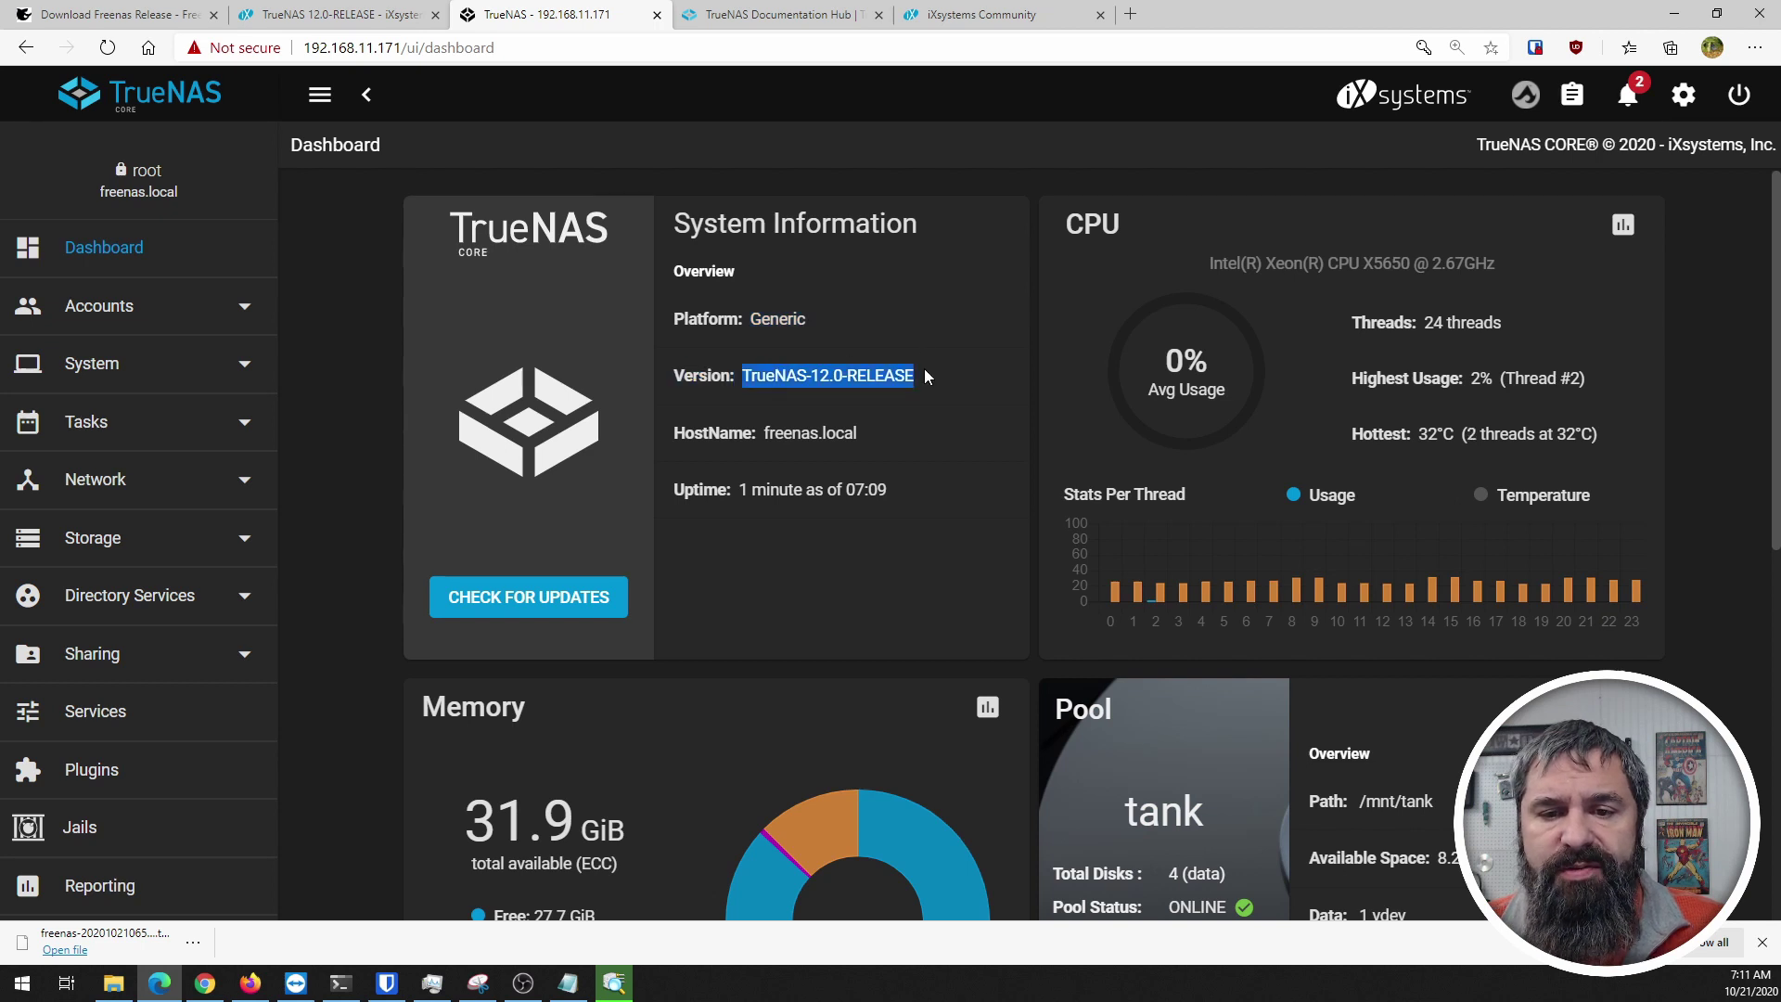
{"action": "left_click_drag", "start_coordinate": [775, 434], "coordinate": [901, 448]}
{"action": "left_click_drag", "start_coordinate": [801, 519], "coordinate": [891, 481]}
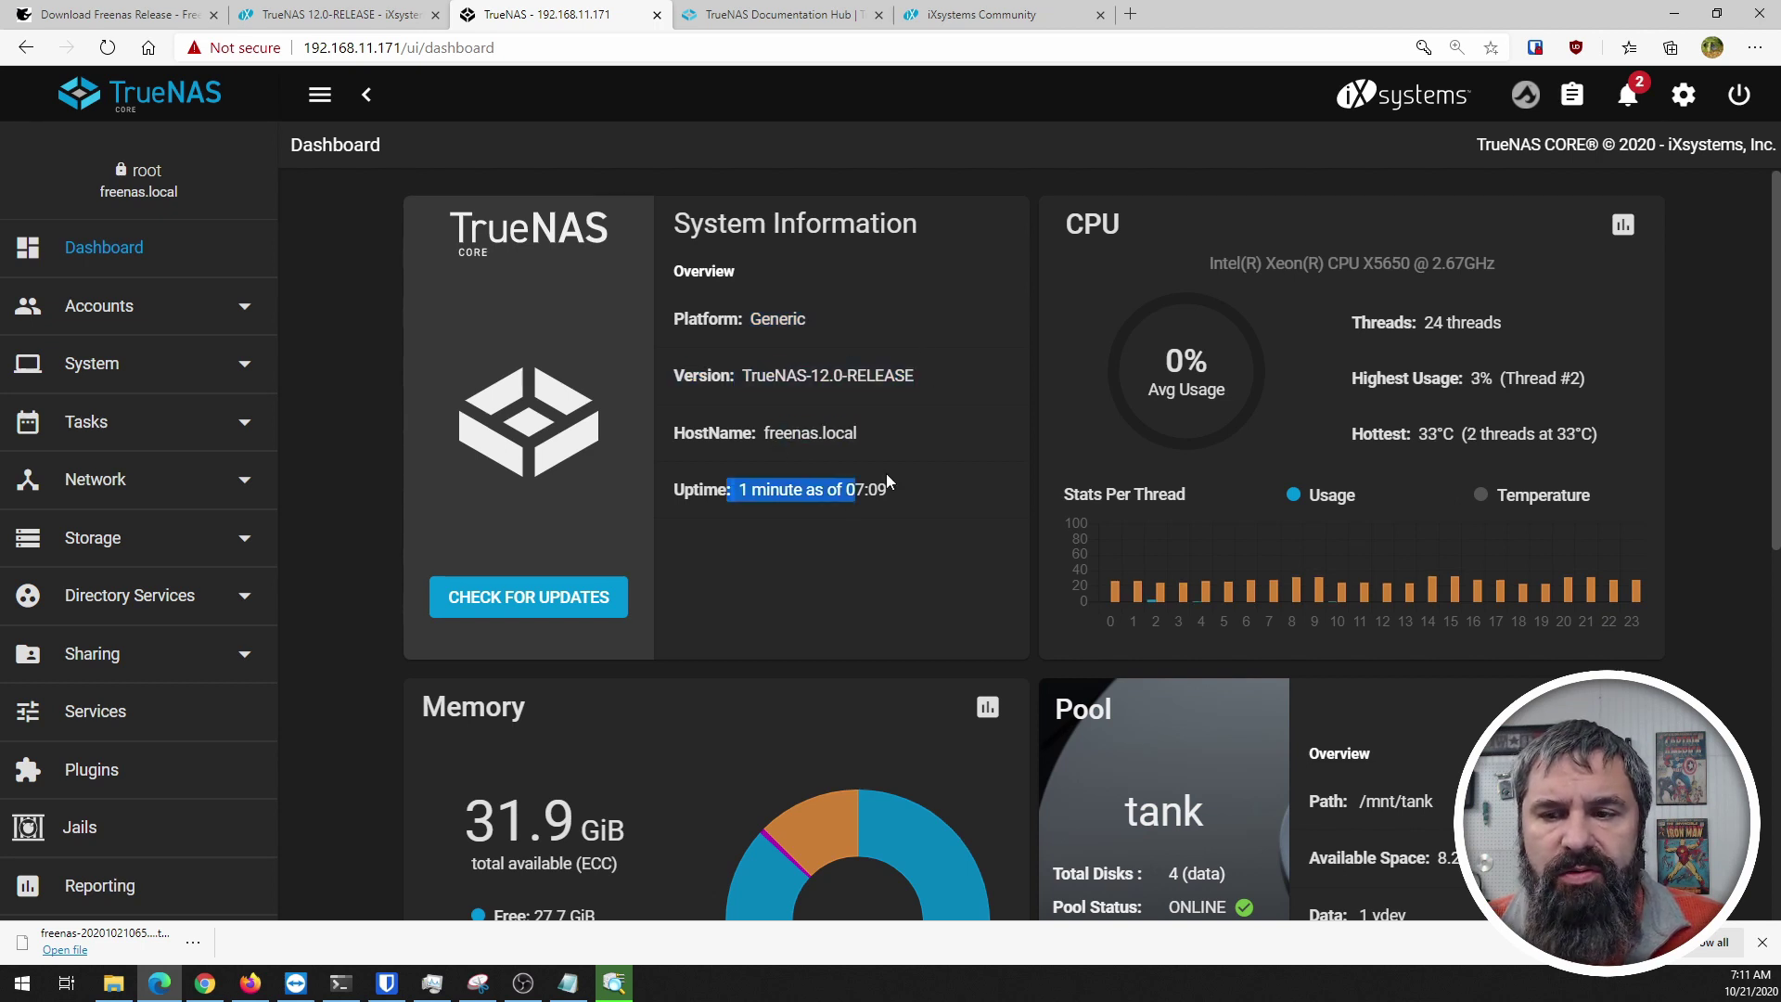
{"action": "left_click", "coordinate": [952, 502]}
{"action": "scroll", "coordinate": [1216, 282], "scroll_direction": "down", "scroll_amount": 2}
{"action": "scroll", "coordinate": [1216, 282], "scroll_direction": "up", "scroll_amount": 2}
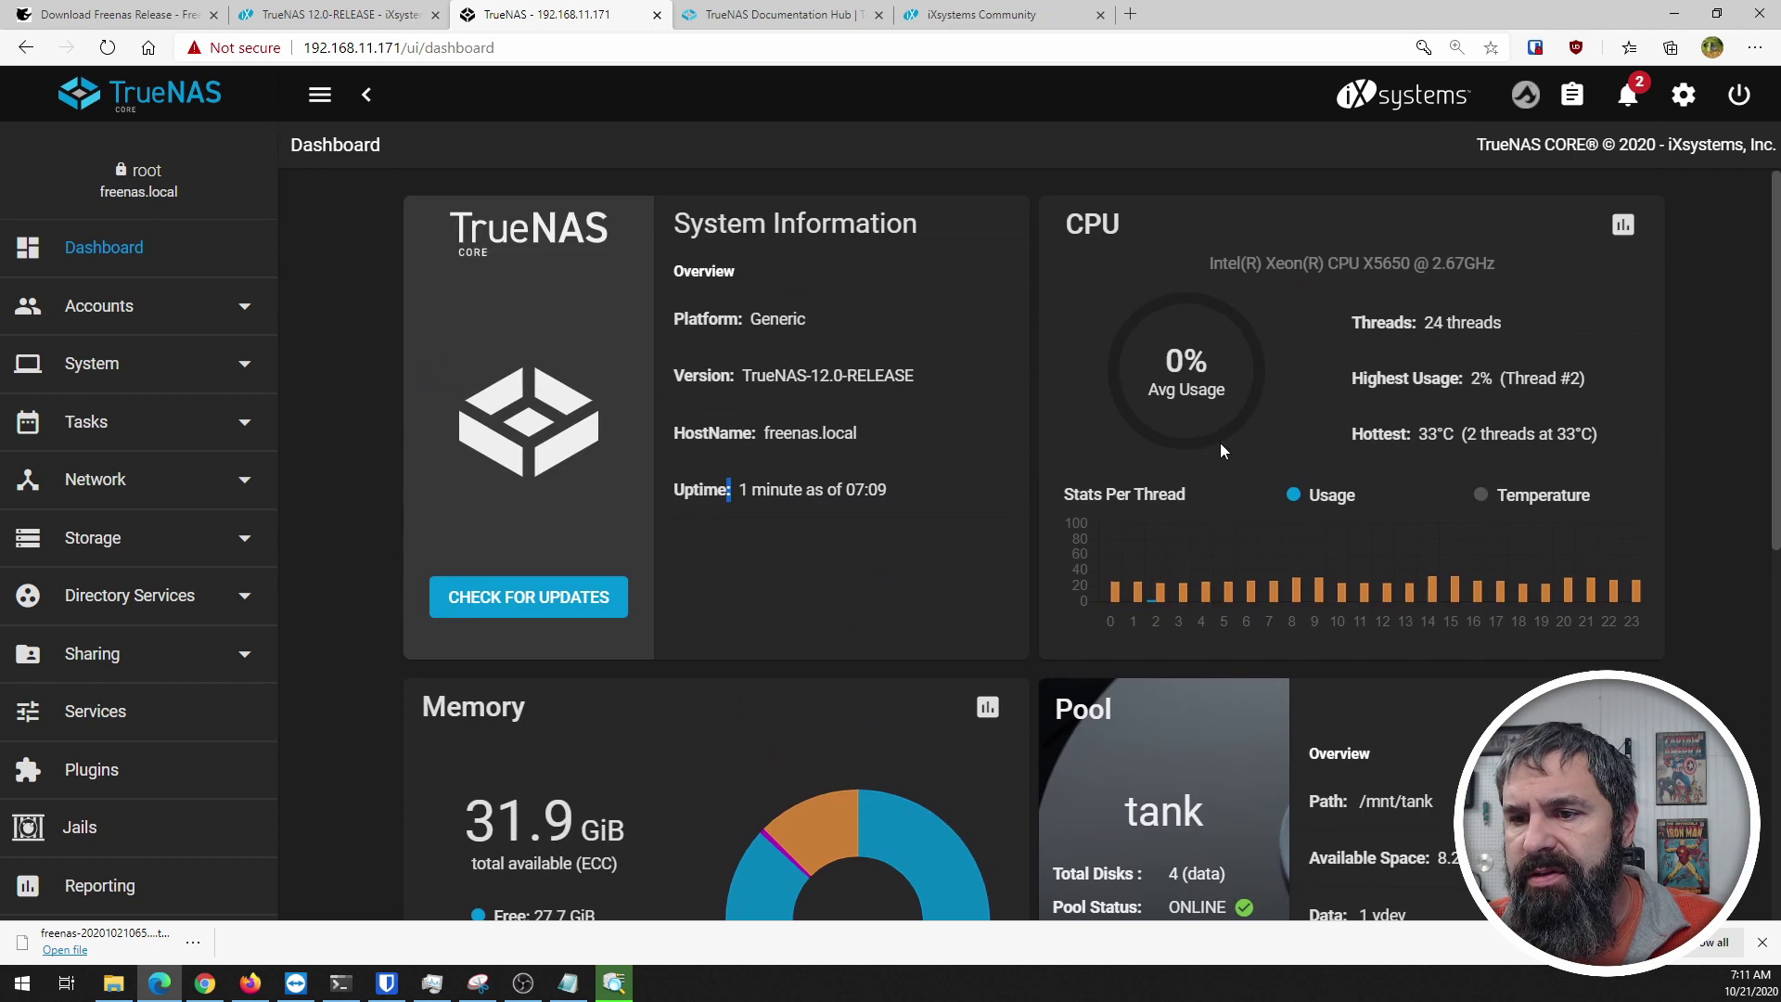
{"action": "scroll", "coordinate": [942, 497], "scroll_direction": "down", "scroll_amount": 4}
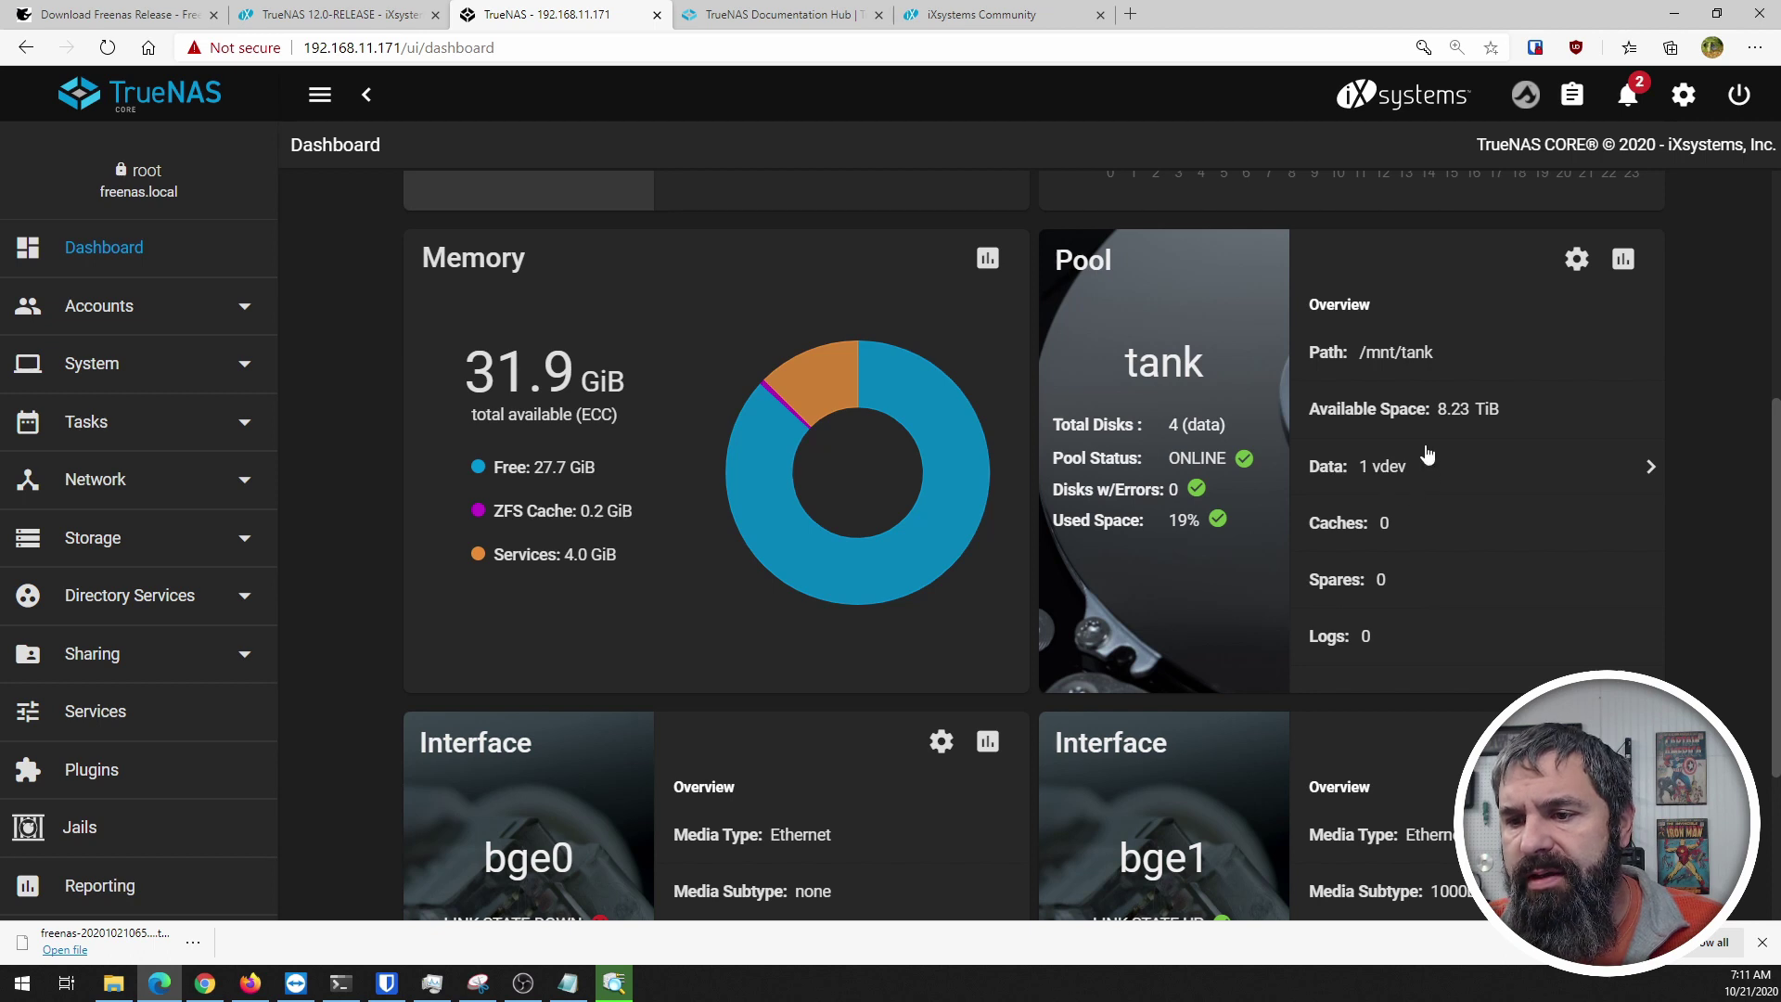
{"action": "left_click_drag", "start_coordinate": [1435, 401], "coordinate": [1512, 408]}
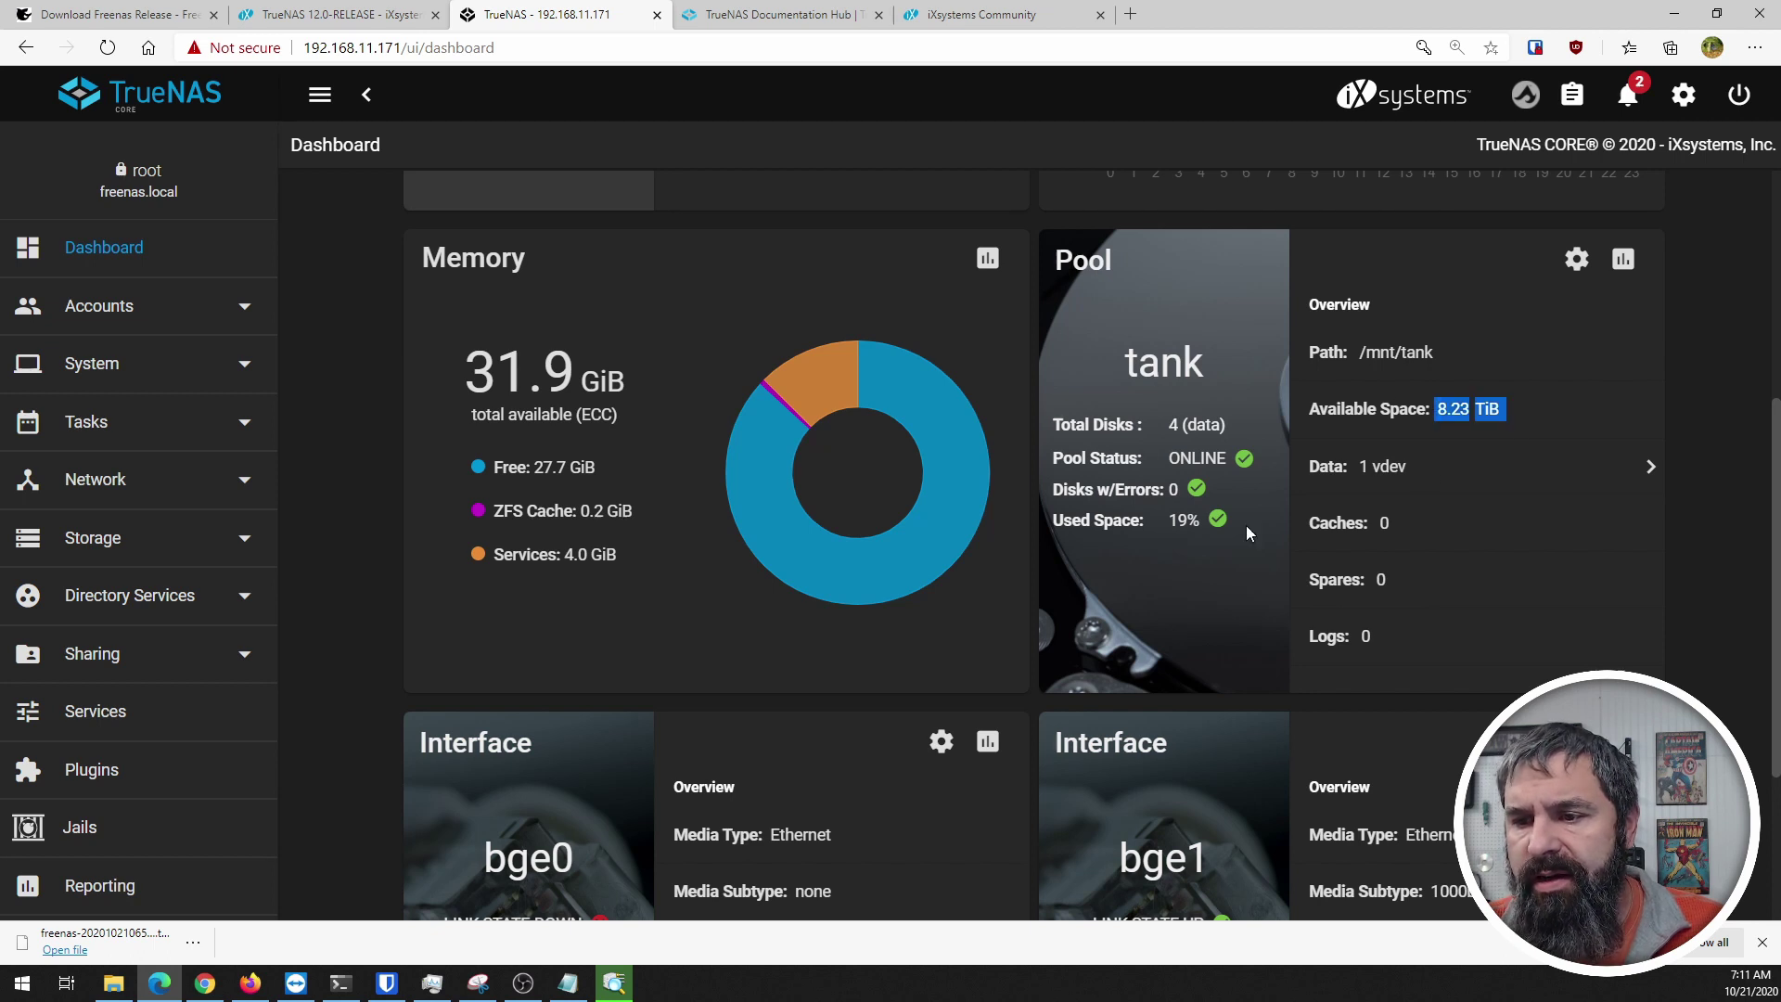
{"action": "scroll", "coordinate": [1107, 479], "scroll_direction": "down", "scroll_amount": 3}
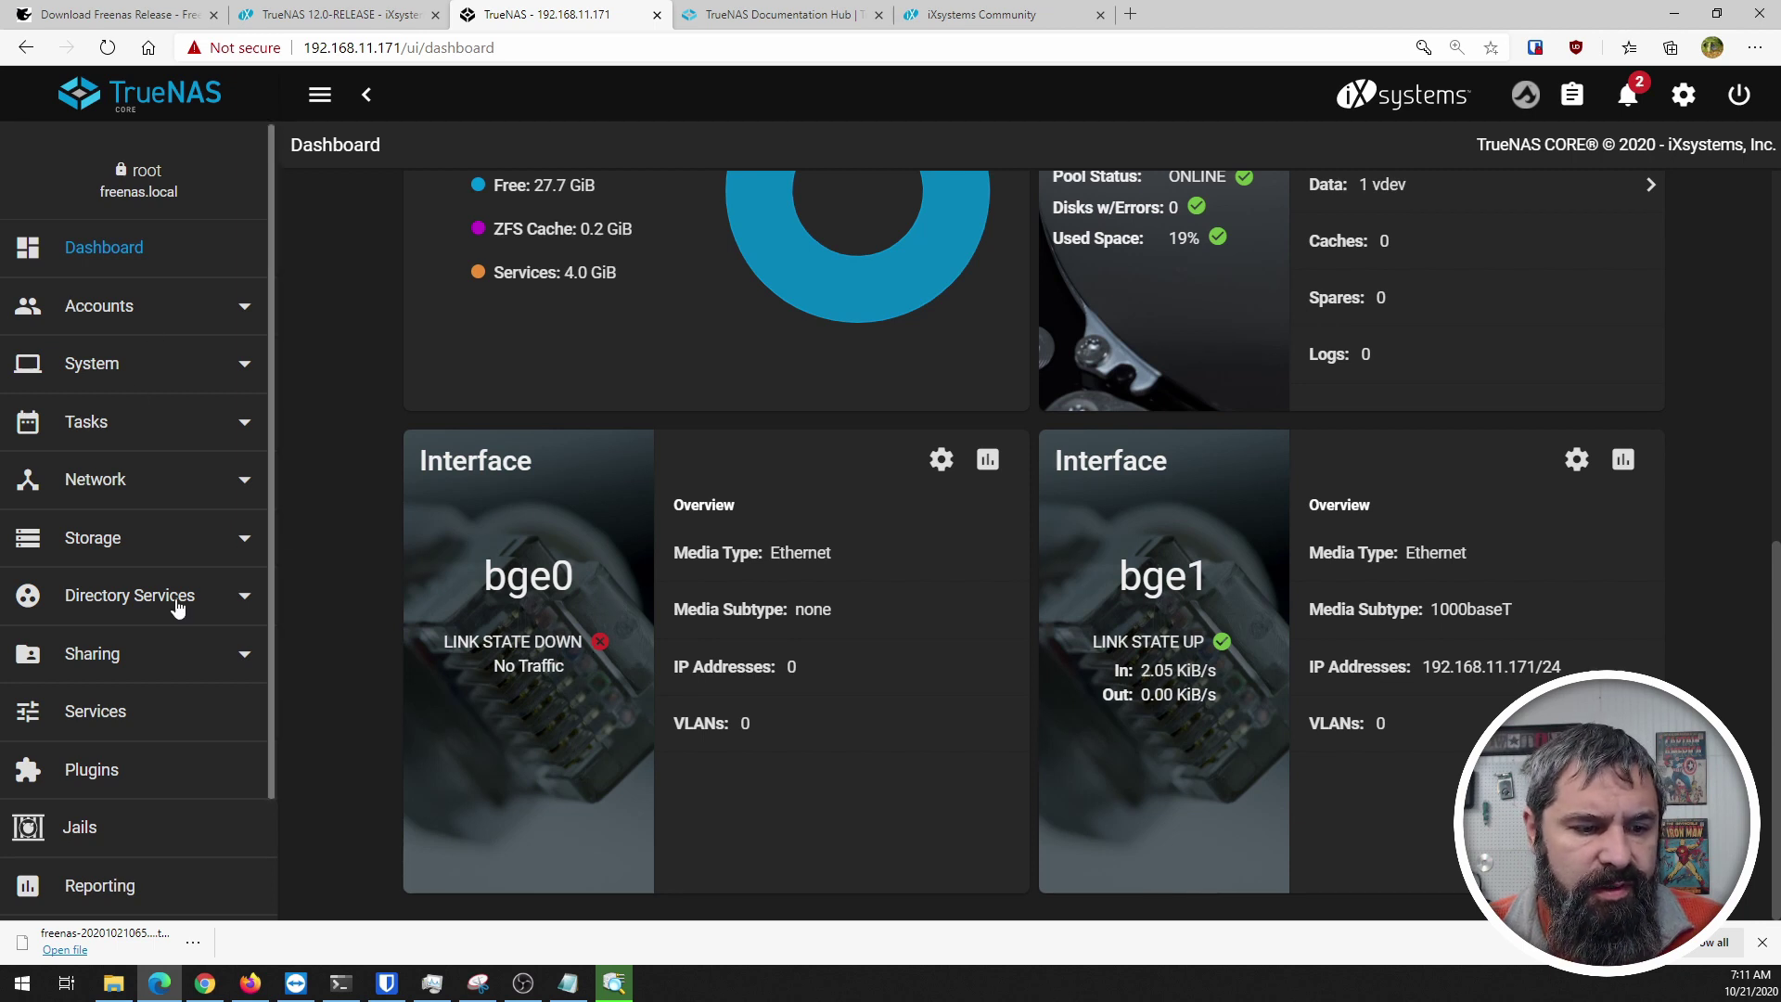
{"action": "scroll", "coordinate": [143, 647], "scroll_direction": "down", "scroll_amount": 2}
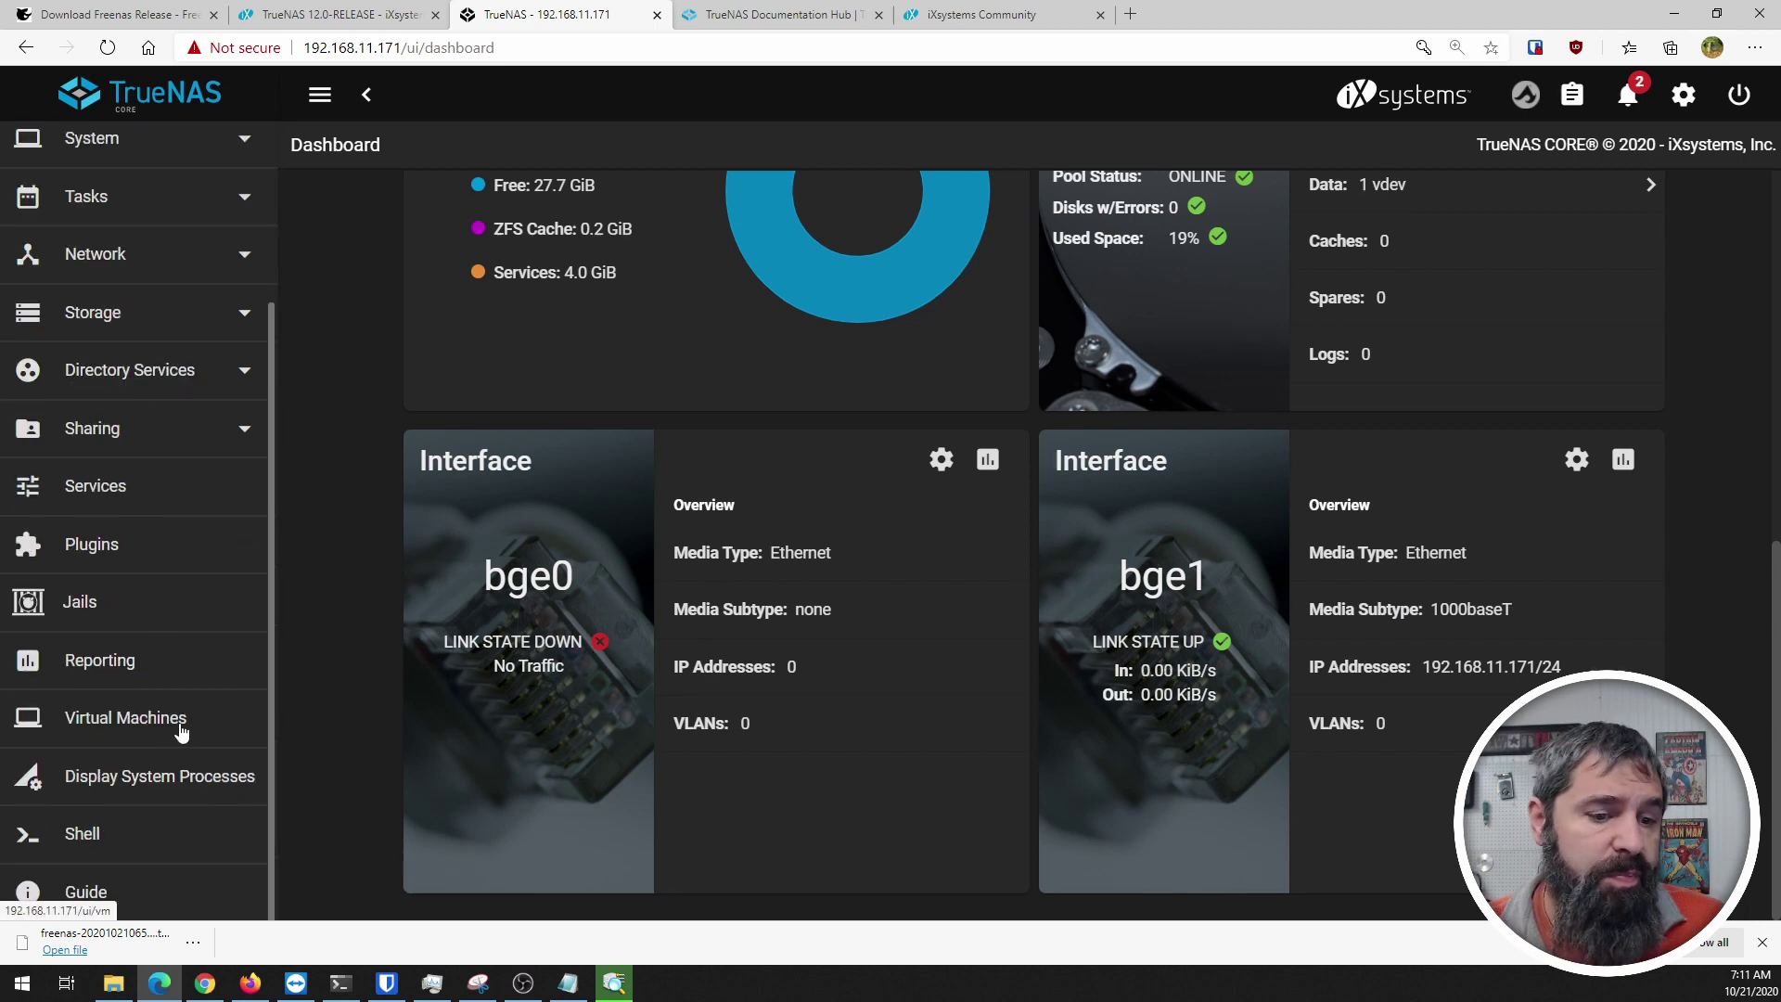
{"action": "scroll", "coordinate": [176, 746], "scroll_direction": "up", "scroll_amount": 2}
{"action": "scroll", "coordinate": [372, 683], "scroll_direction": "up", "scroll_amount": 8}
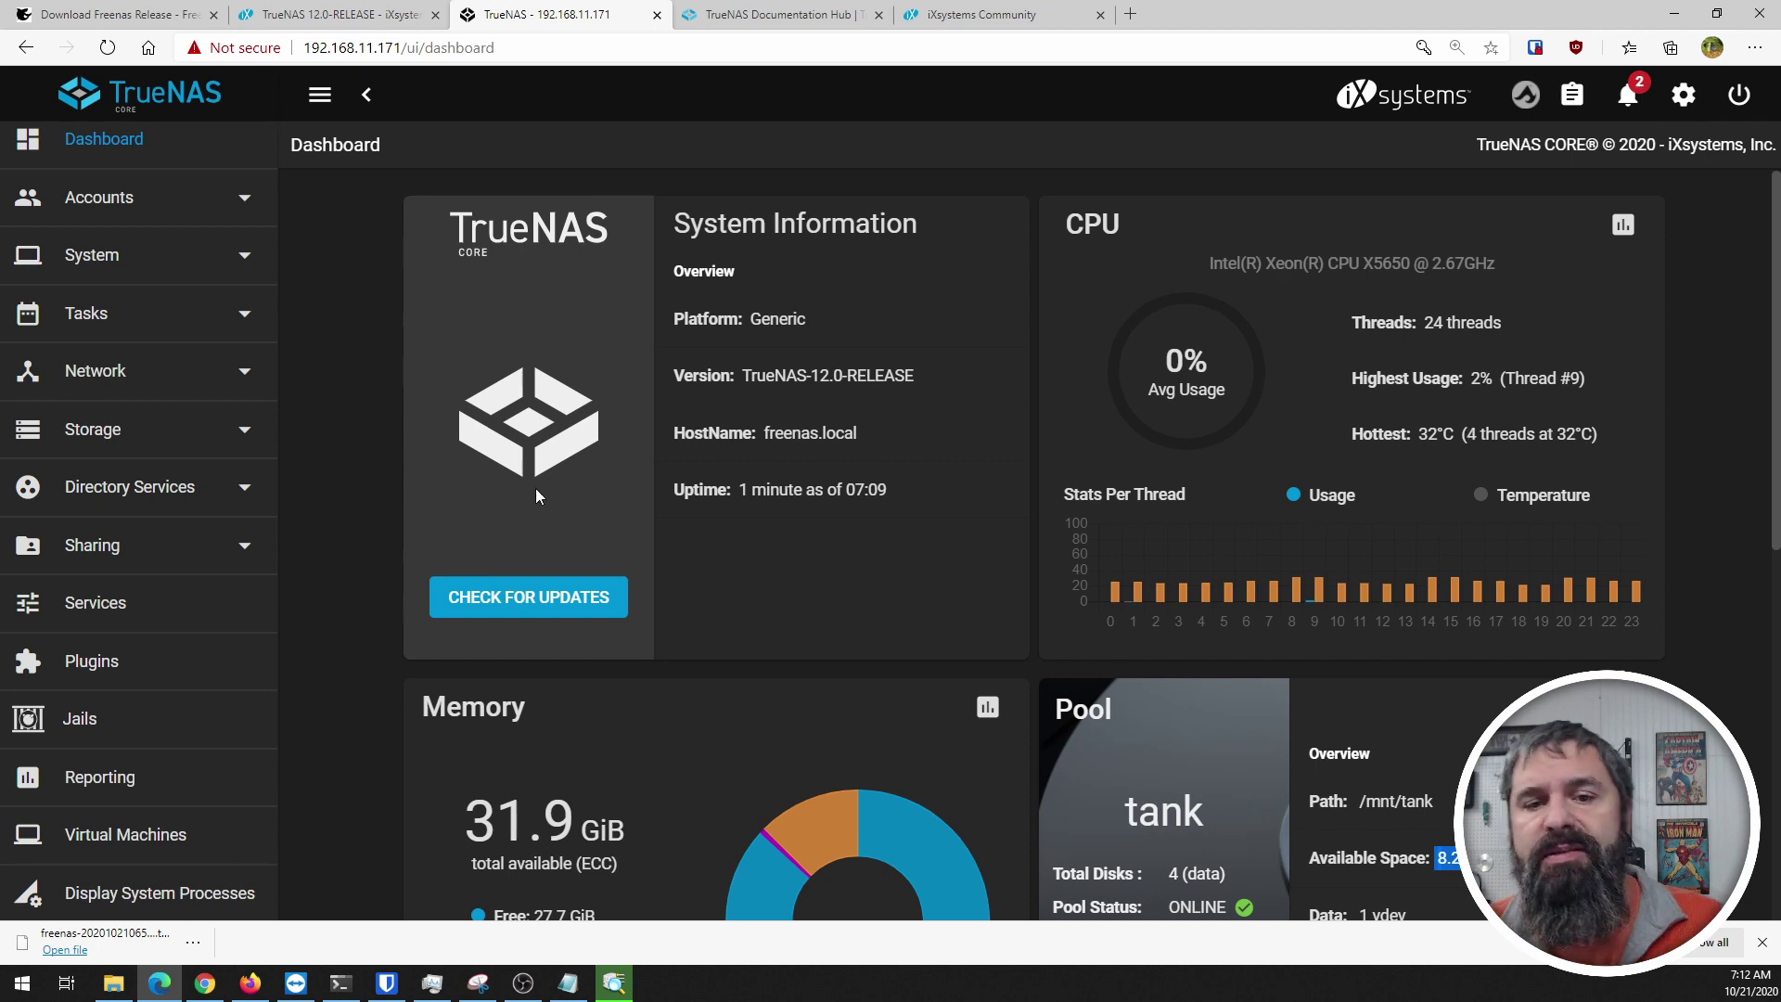
Step: Look over System > General settings, then open Storage > Pools to list the tank pool
{"action": "left_click", "coordinate": [103, 254]}
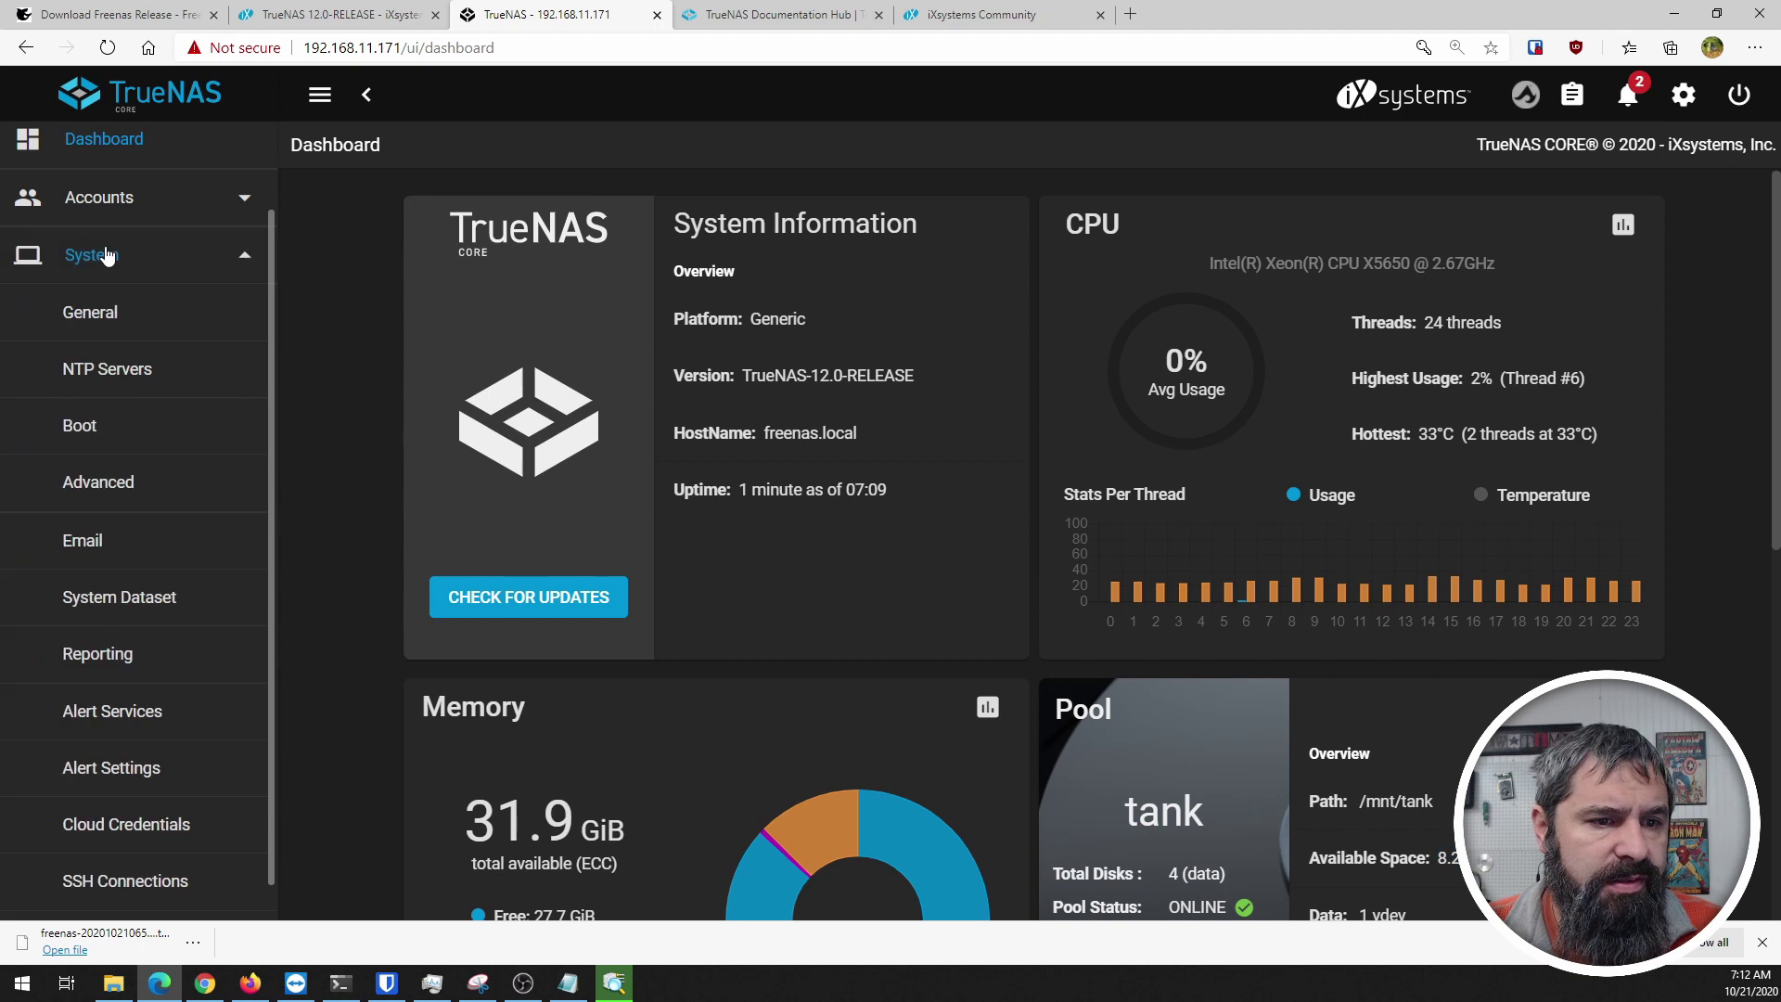
{"action": "left_click", "coordinate": [102, 316]}
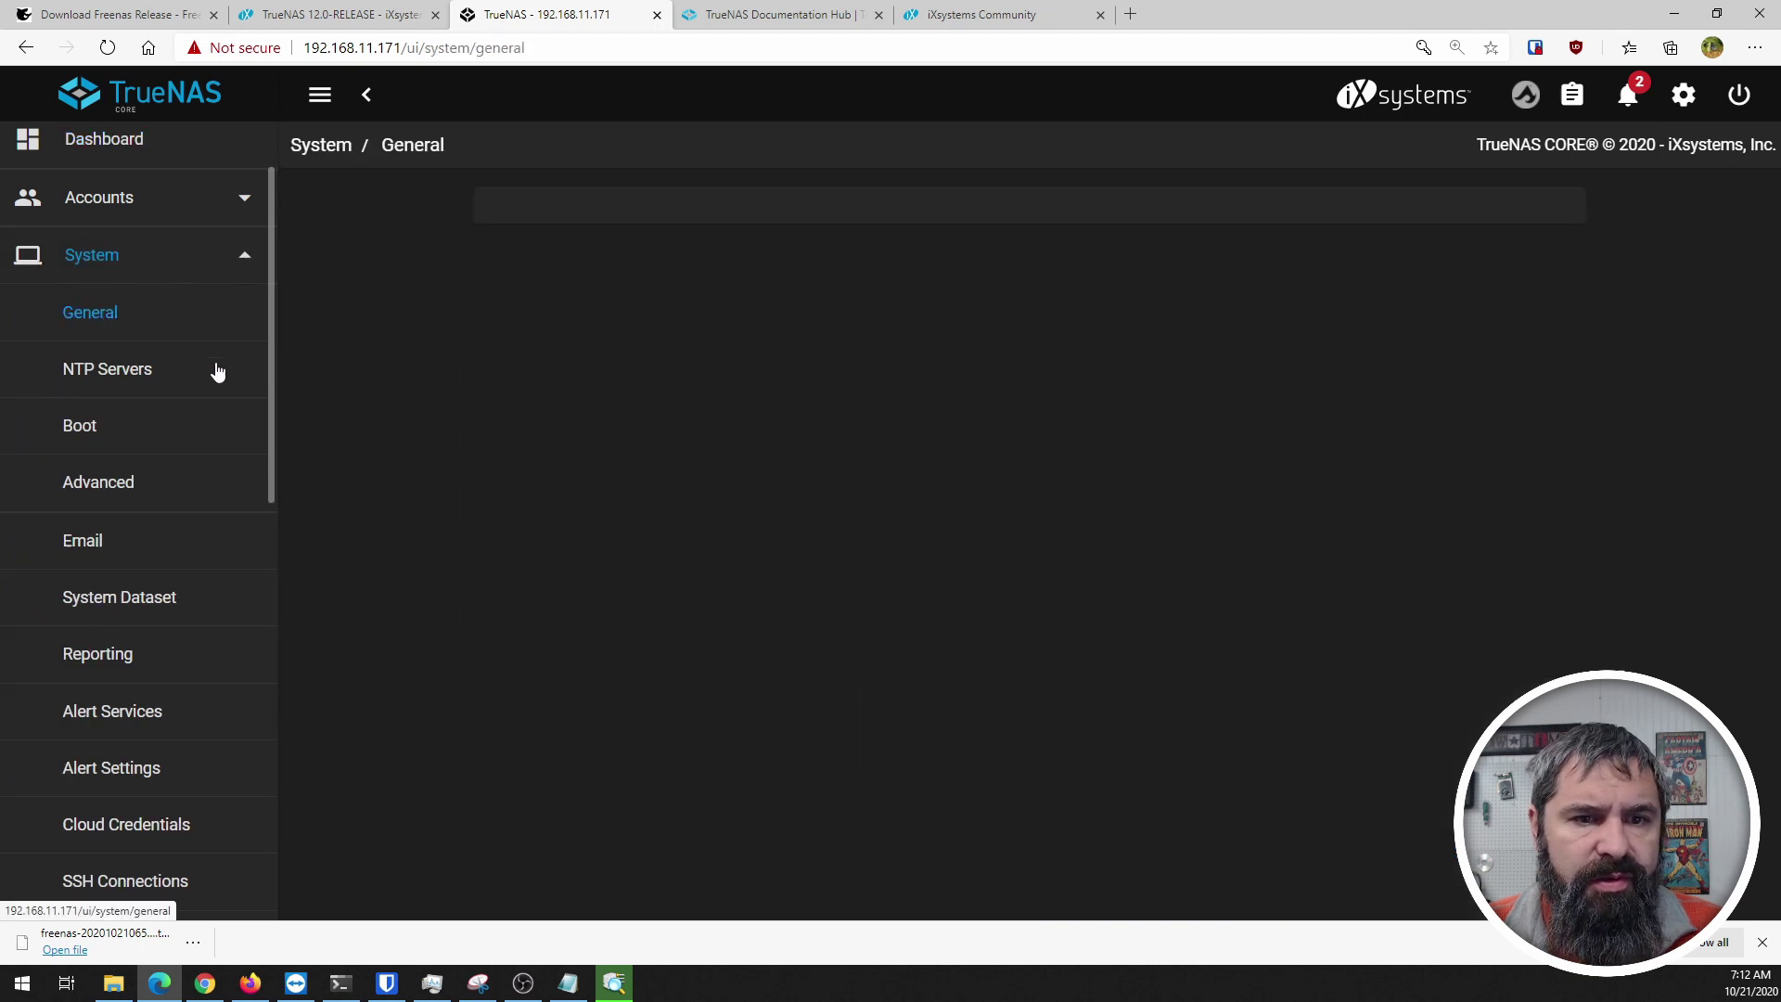
{"action": "scroll", "coordinate": [390, 331], "scroll_direction": "down", "scroll_amount": 3}
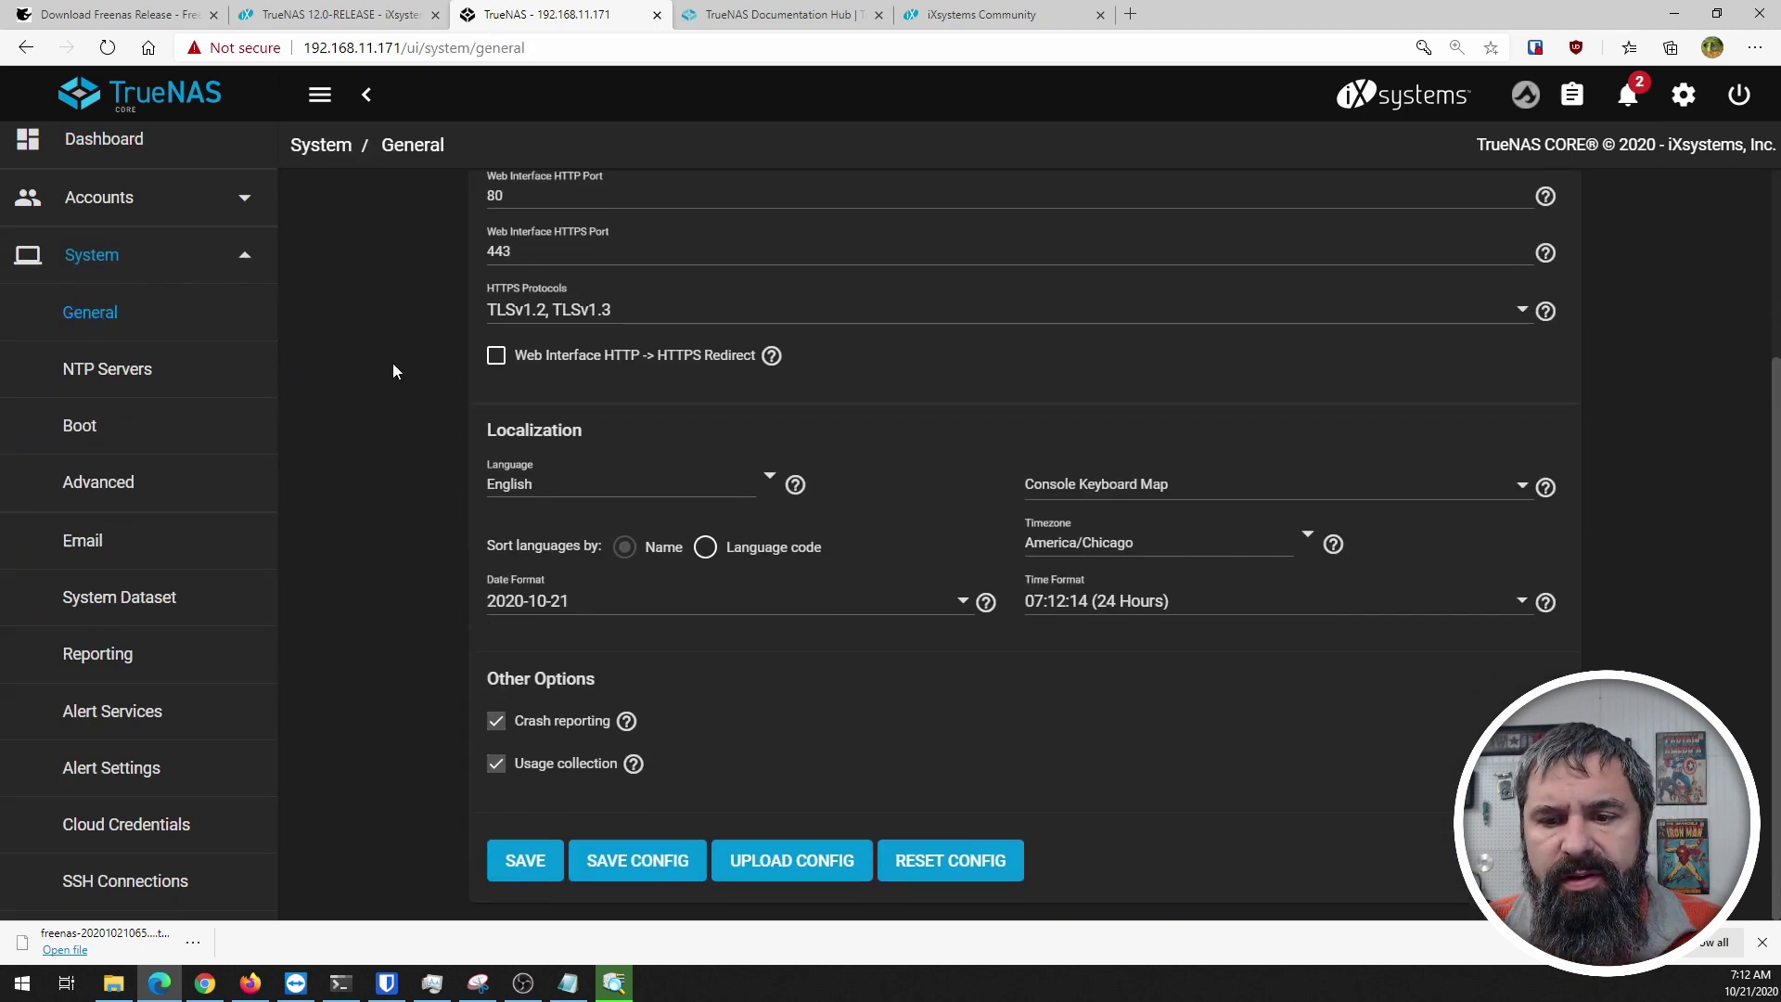
{"action": "left_click", "coordinate": [89, 264]}
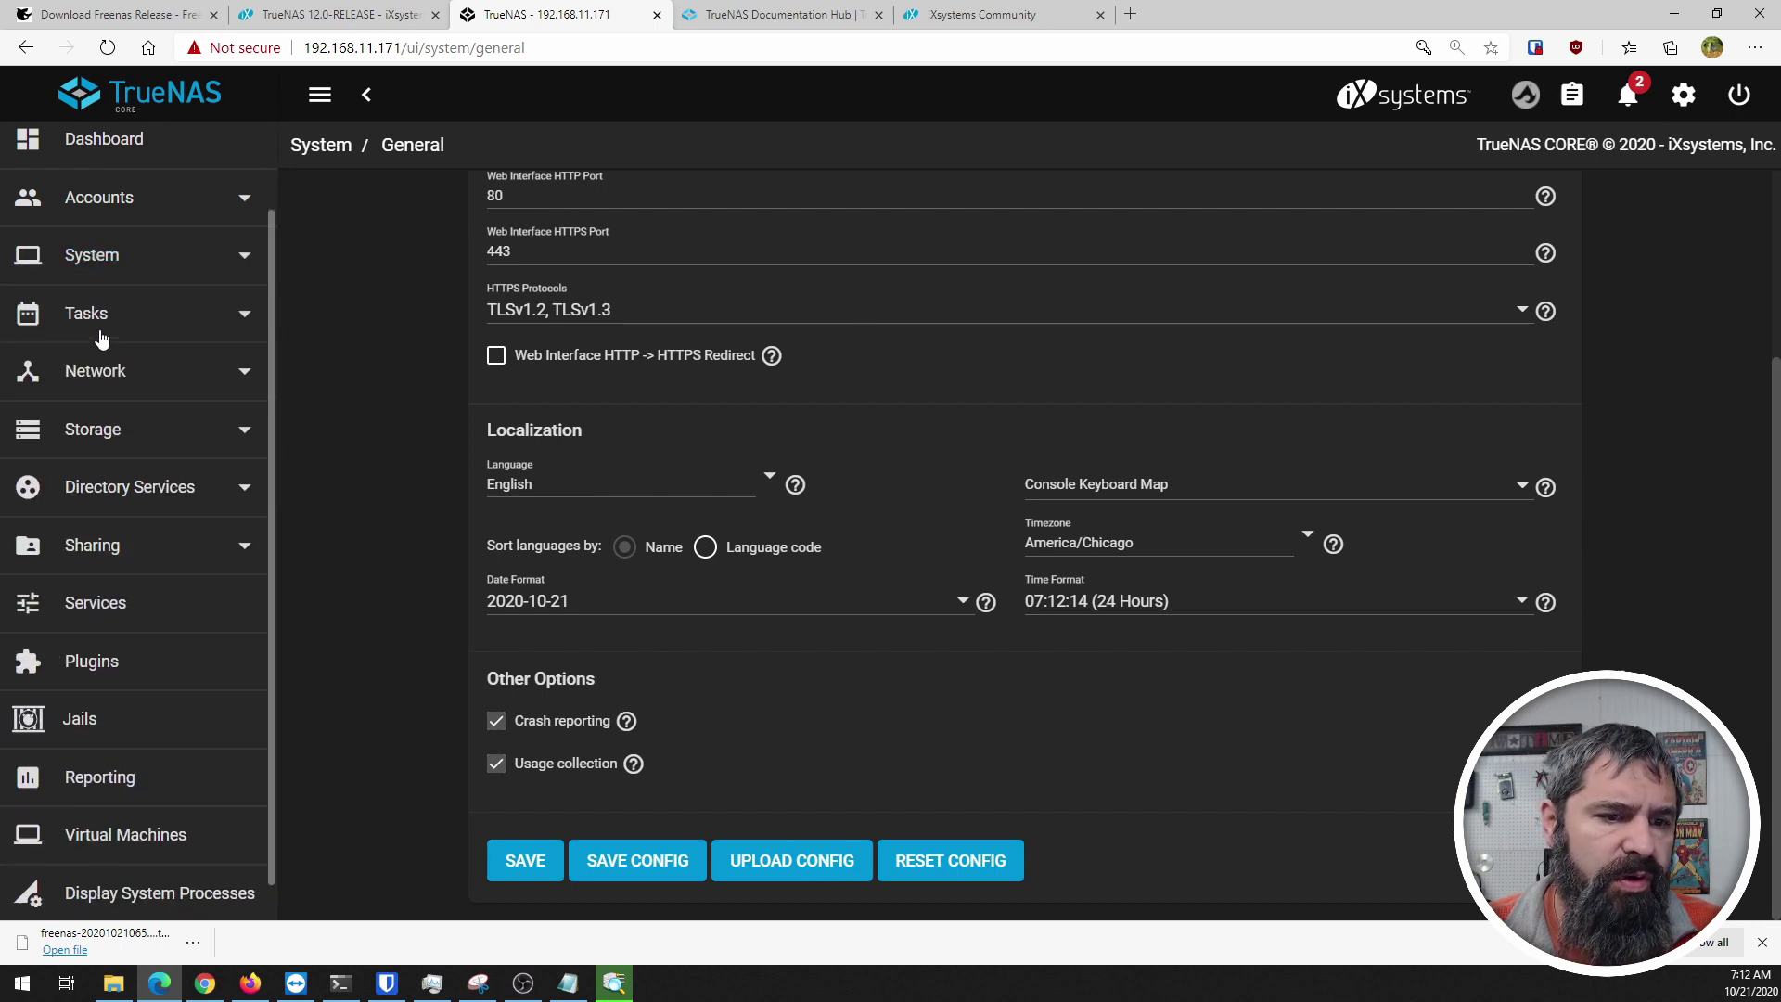
{"action": "left_click", "coordinate": [102, 428]}
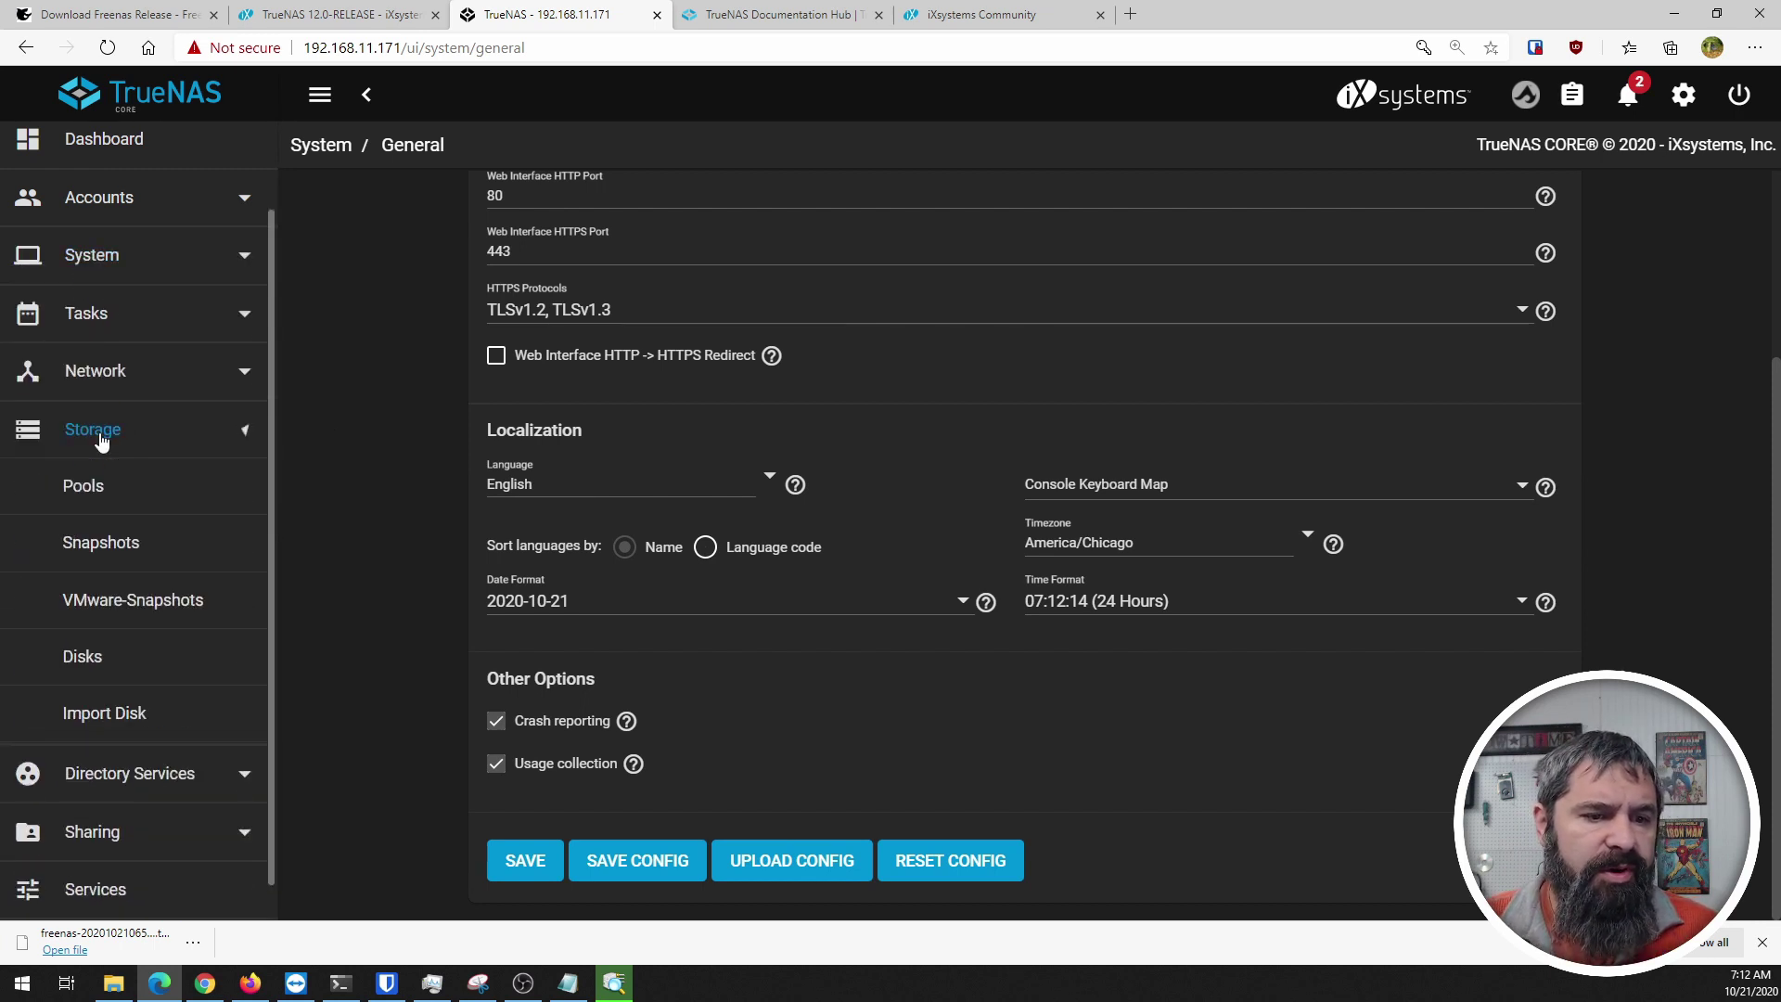
{"action": "left_click", "coordinate": [89, 494]}
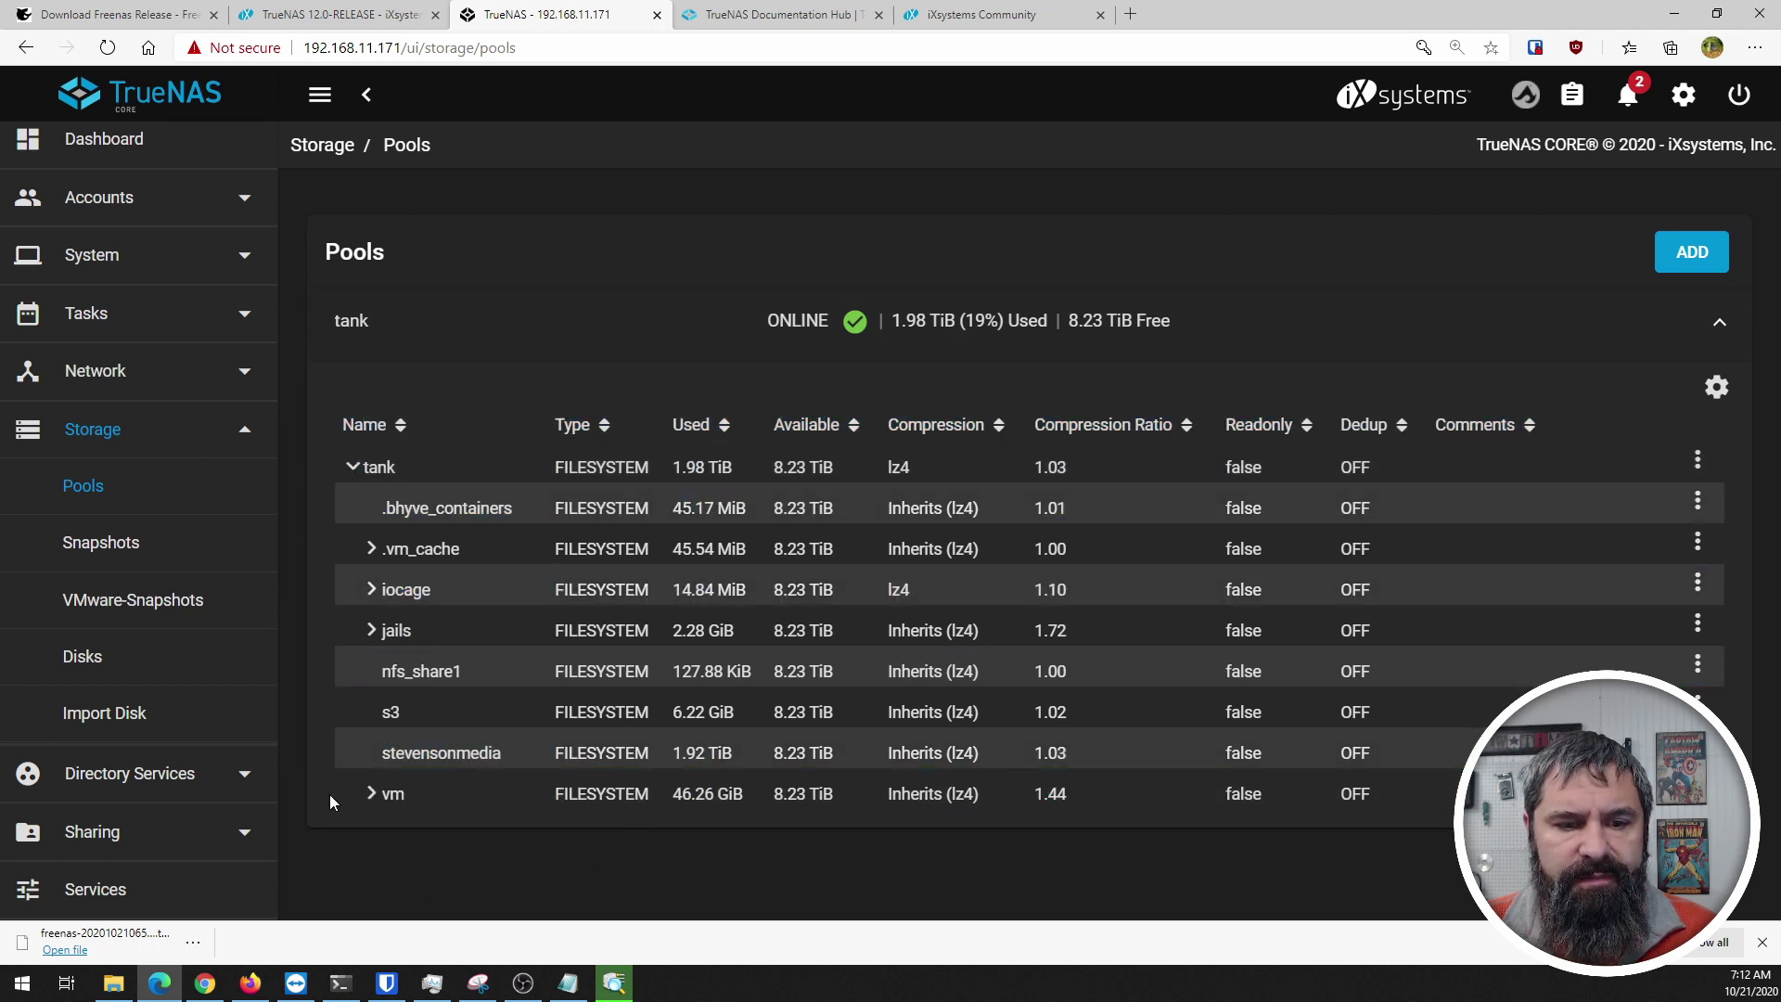
Step: Expand and collapse the jails dataset, then collapse the tank dataset tree
{"action": "left_click", "coordinate": [370, 629]}
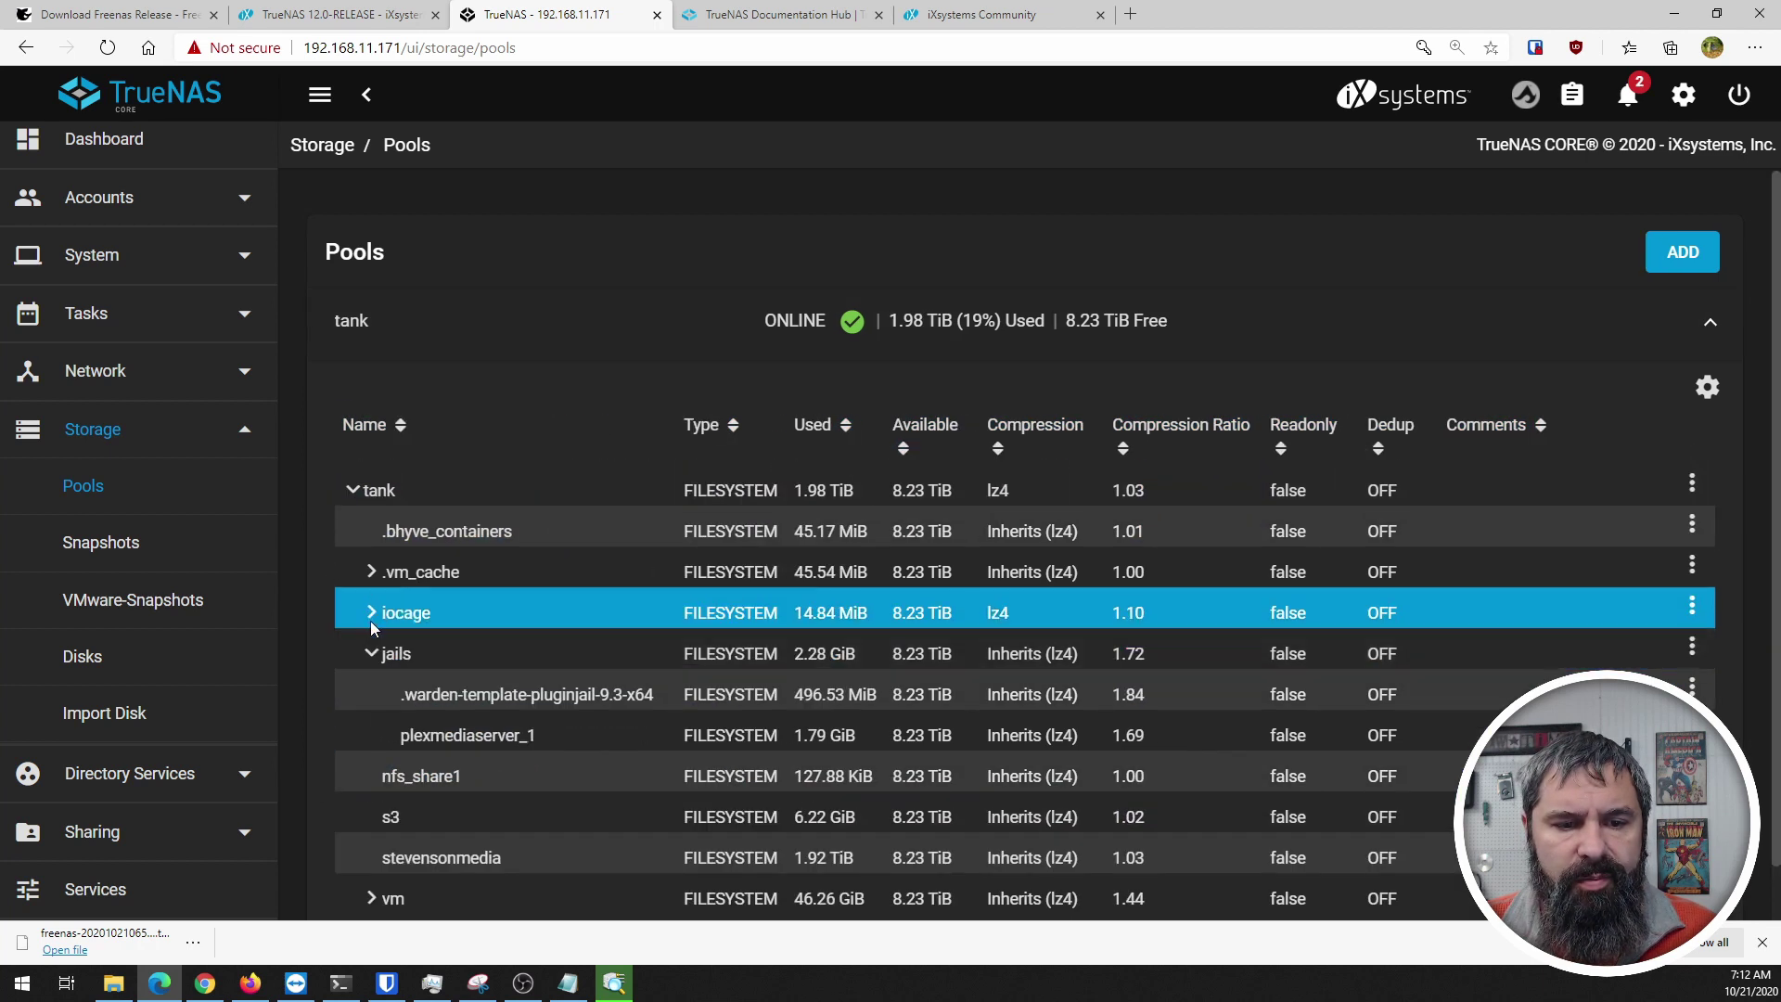
{"action": "left_click", "coordinate": [371, 630]}
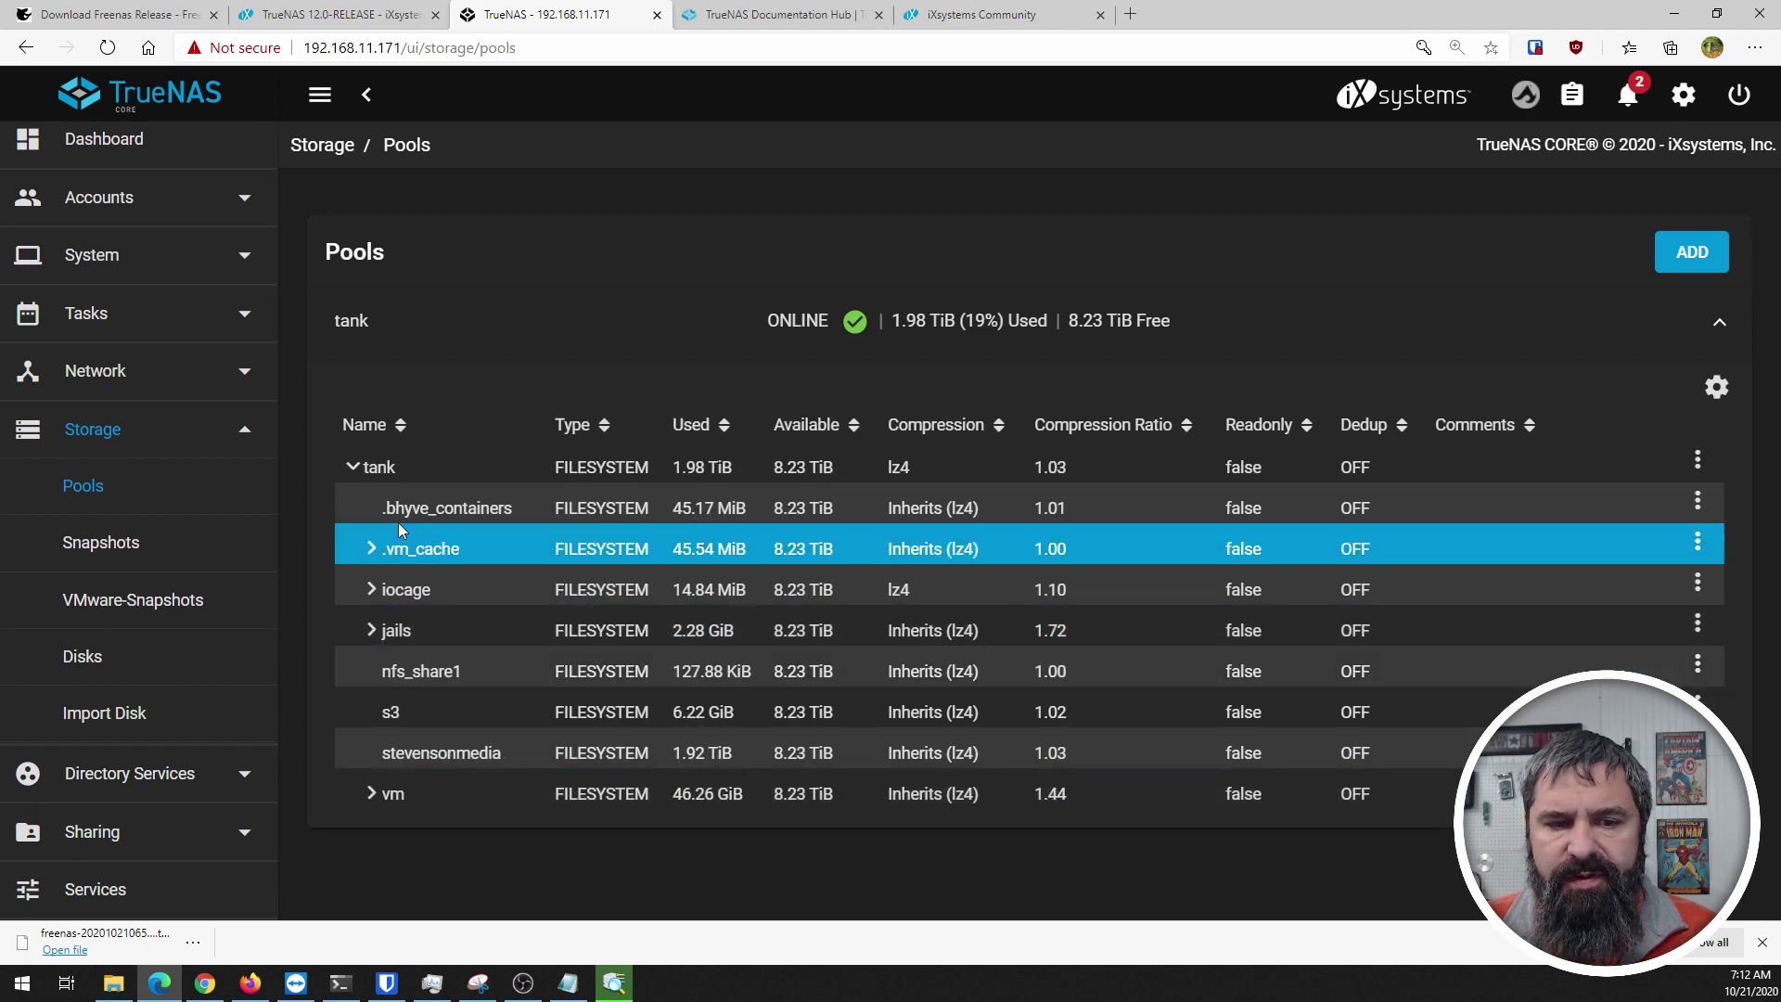
{"action": "left_click", "coordinate": [349, 468]}
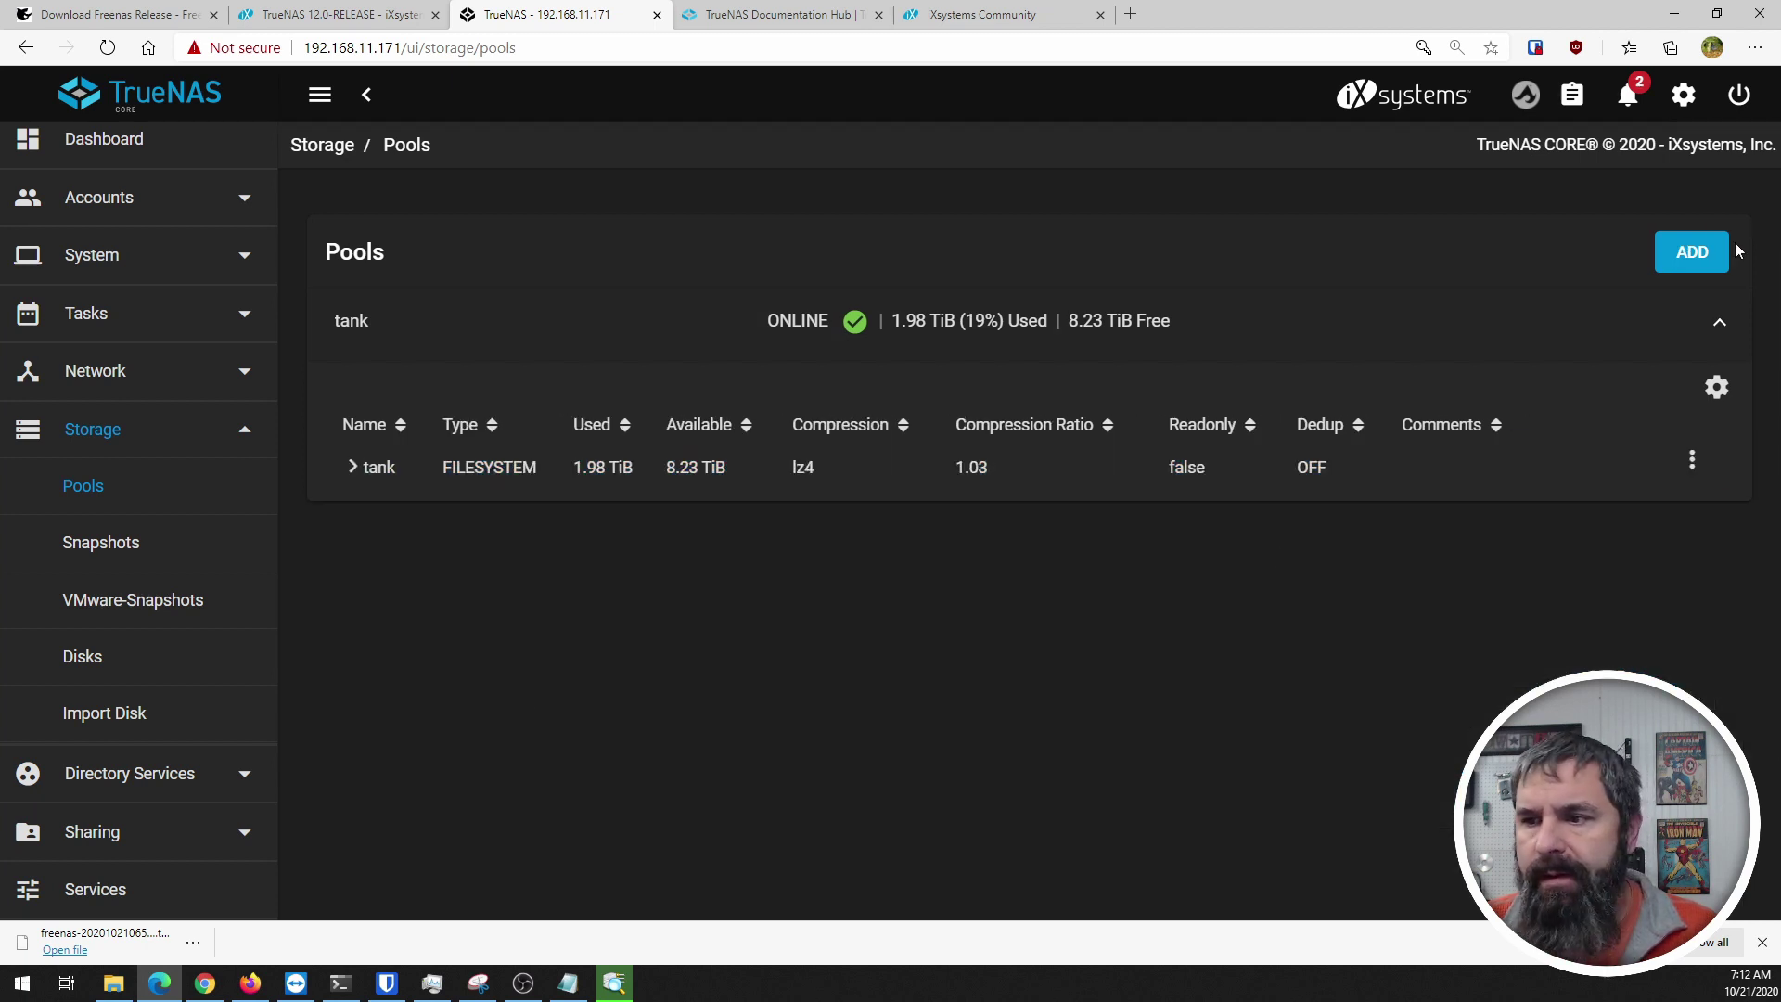
Step: Open and cancel the Add pool wizard, then bring up tank's Pool Actions menu
{"action": "left_click", "coordinate": [1695, 255]}
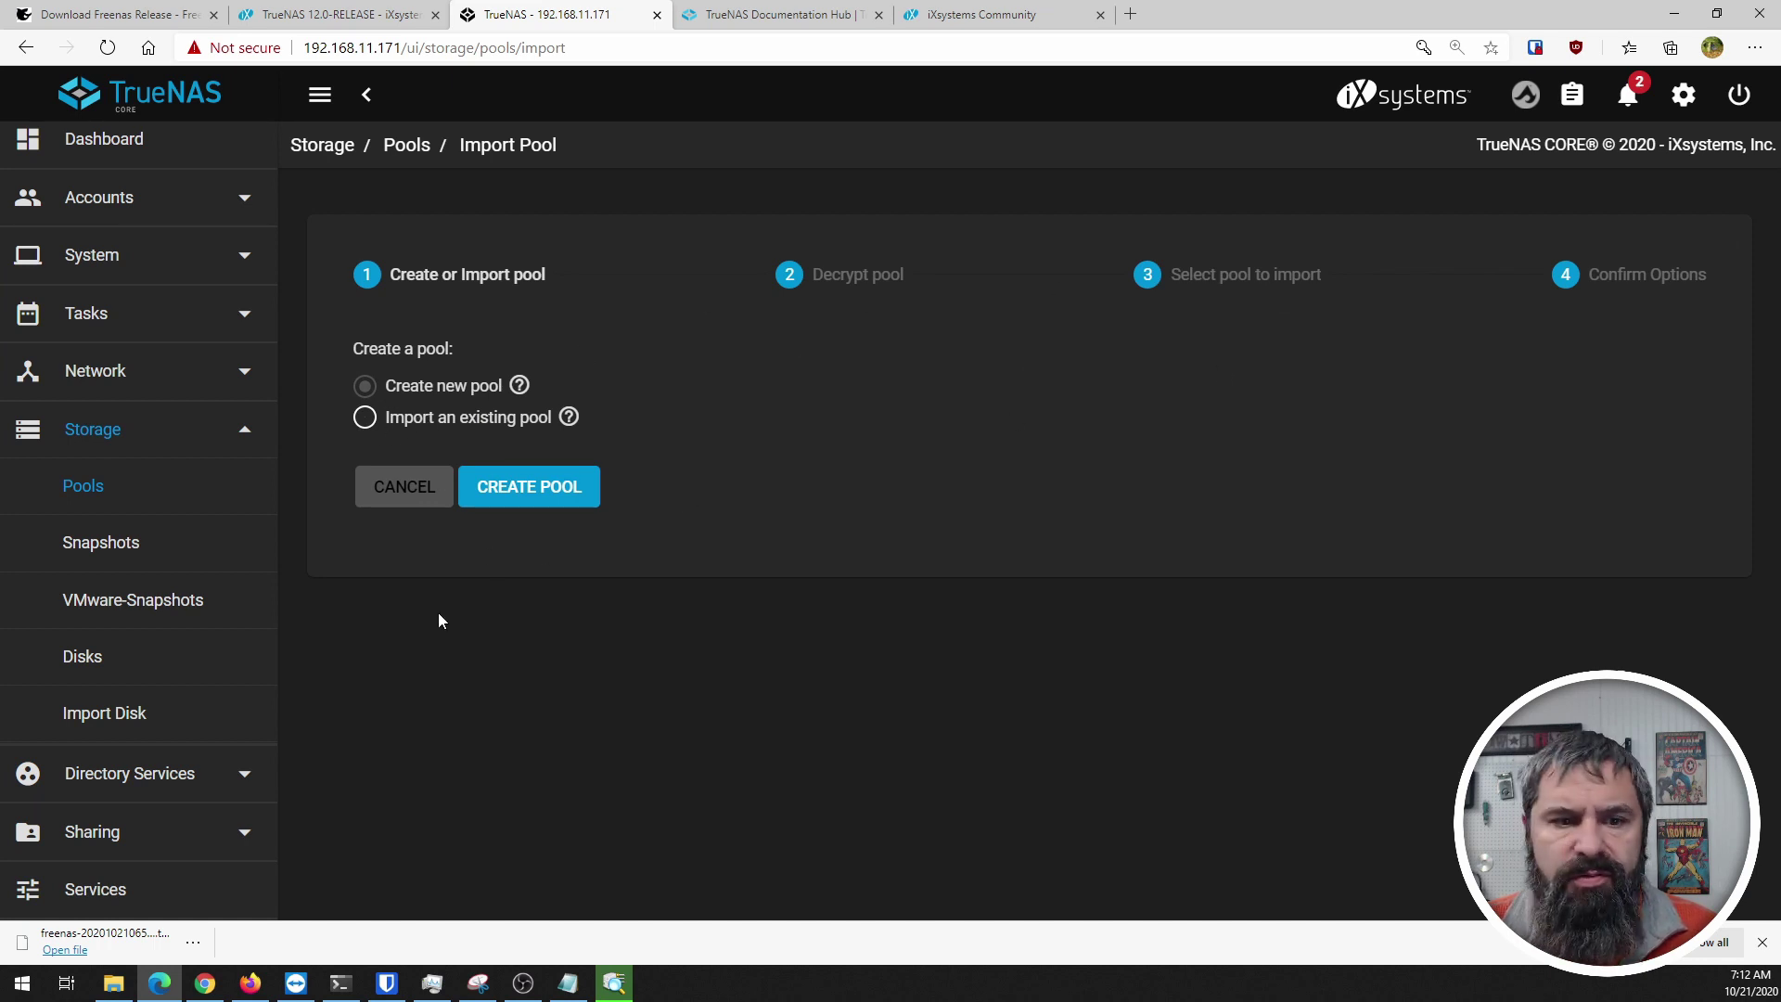
{"action": "left_click", "coordinate": [393, 497]}
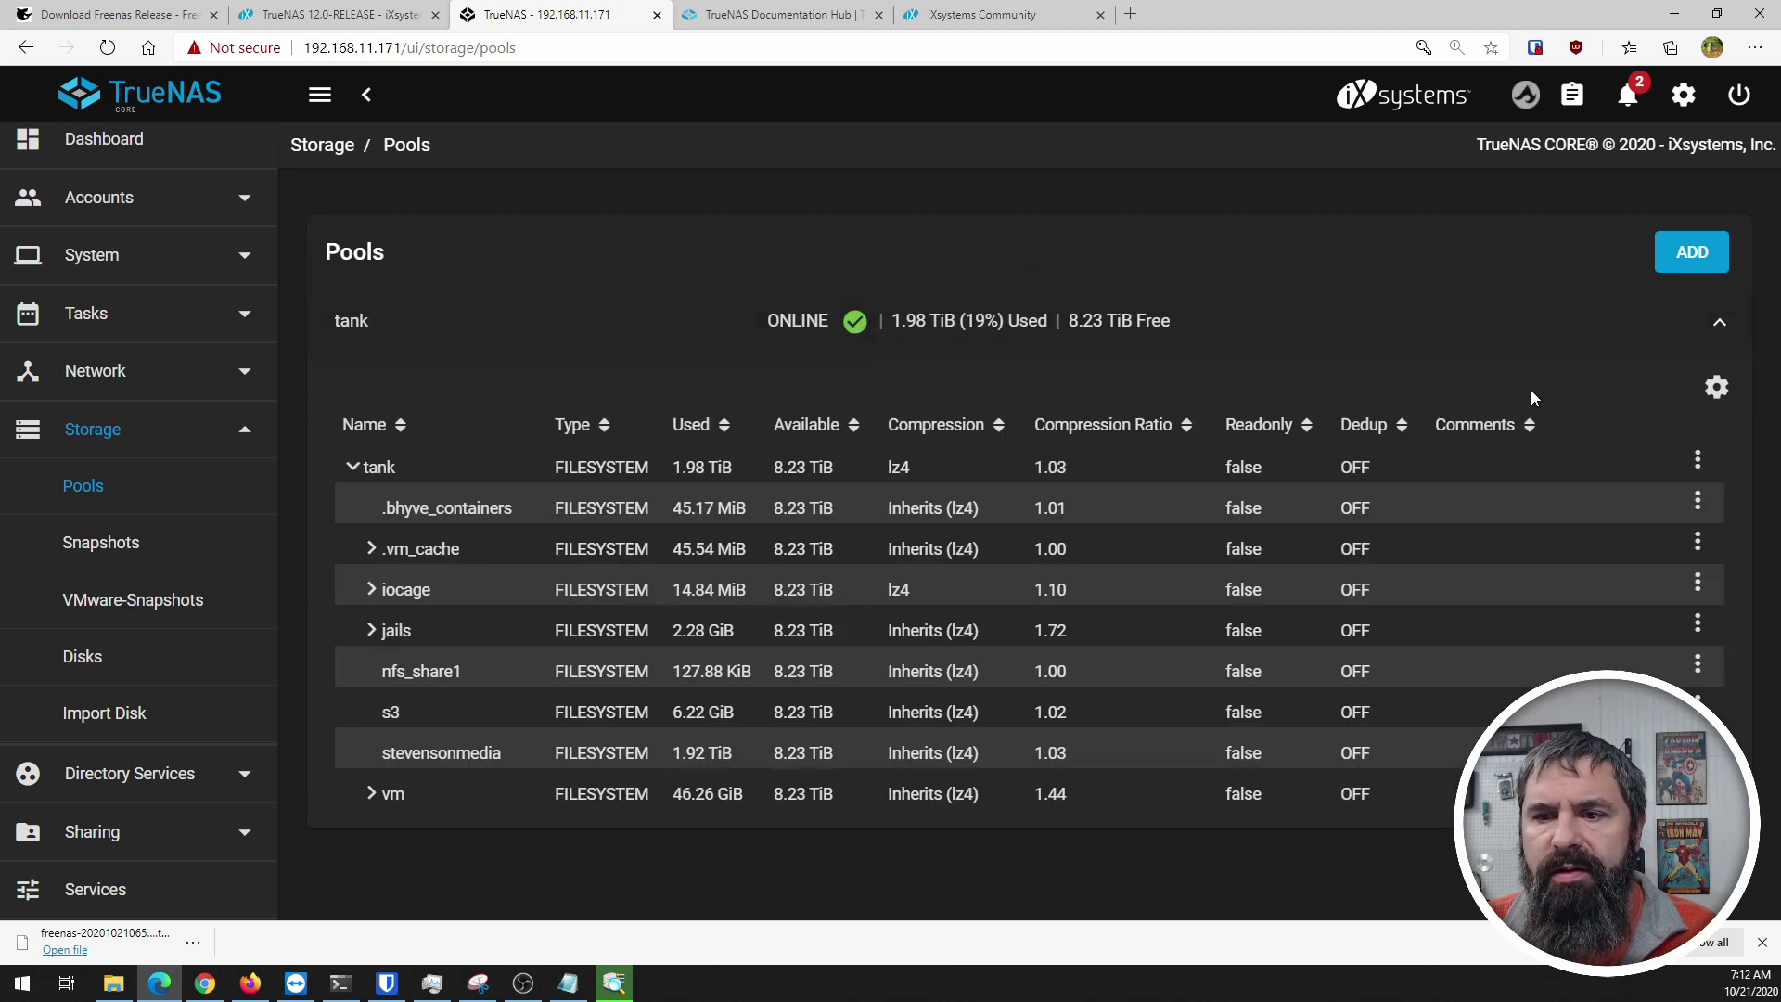
{"action": "left_click", "coordinate": [1717, 388]}
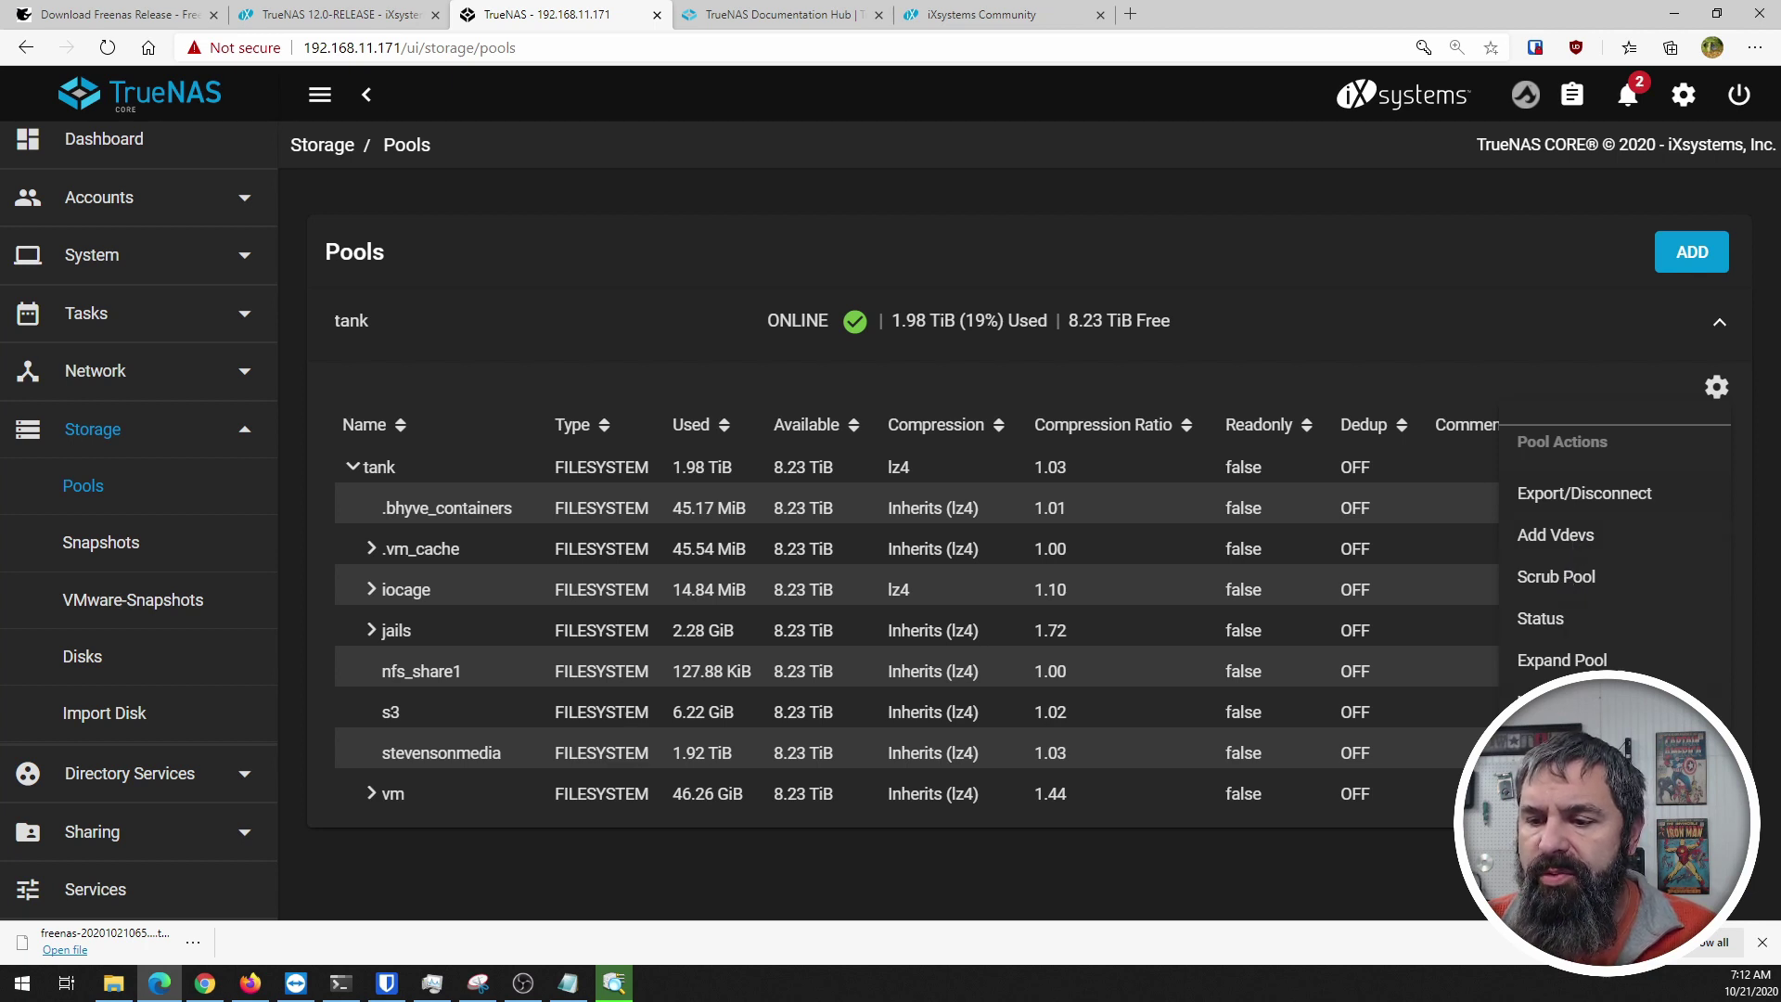
Step: Check the tank dataset's actions, then choose Upgrade Pool from tank's Pool Actions menu
{"action": "left_click", "coordinate": [1177, 904]}
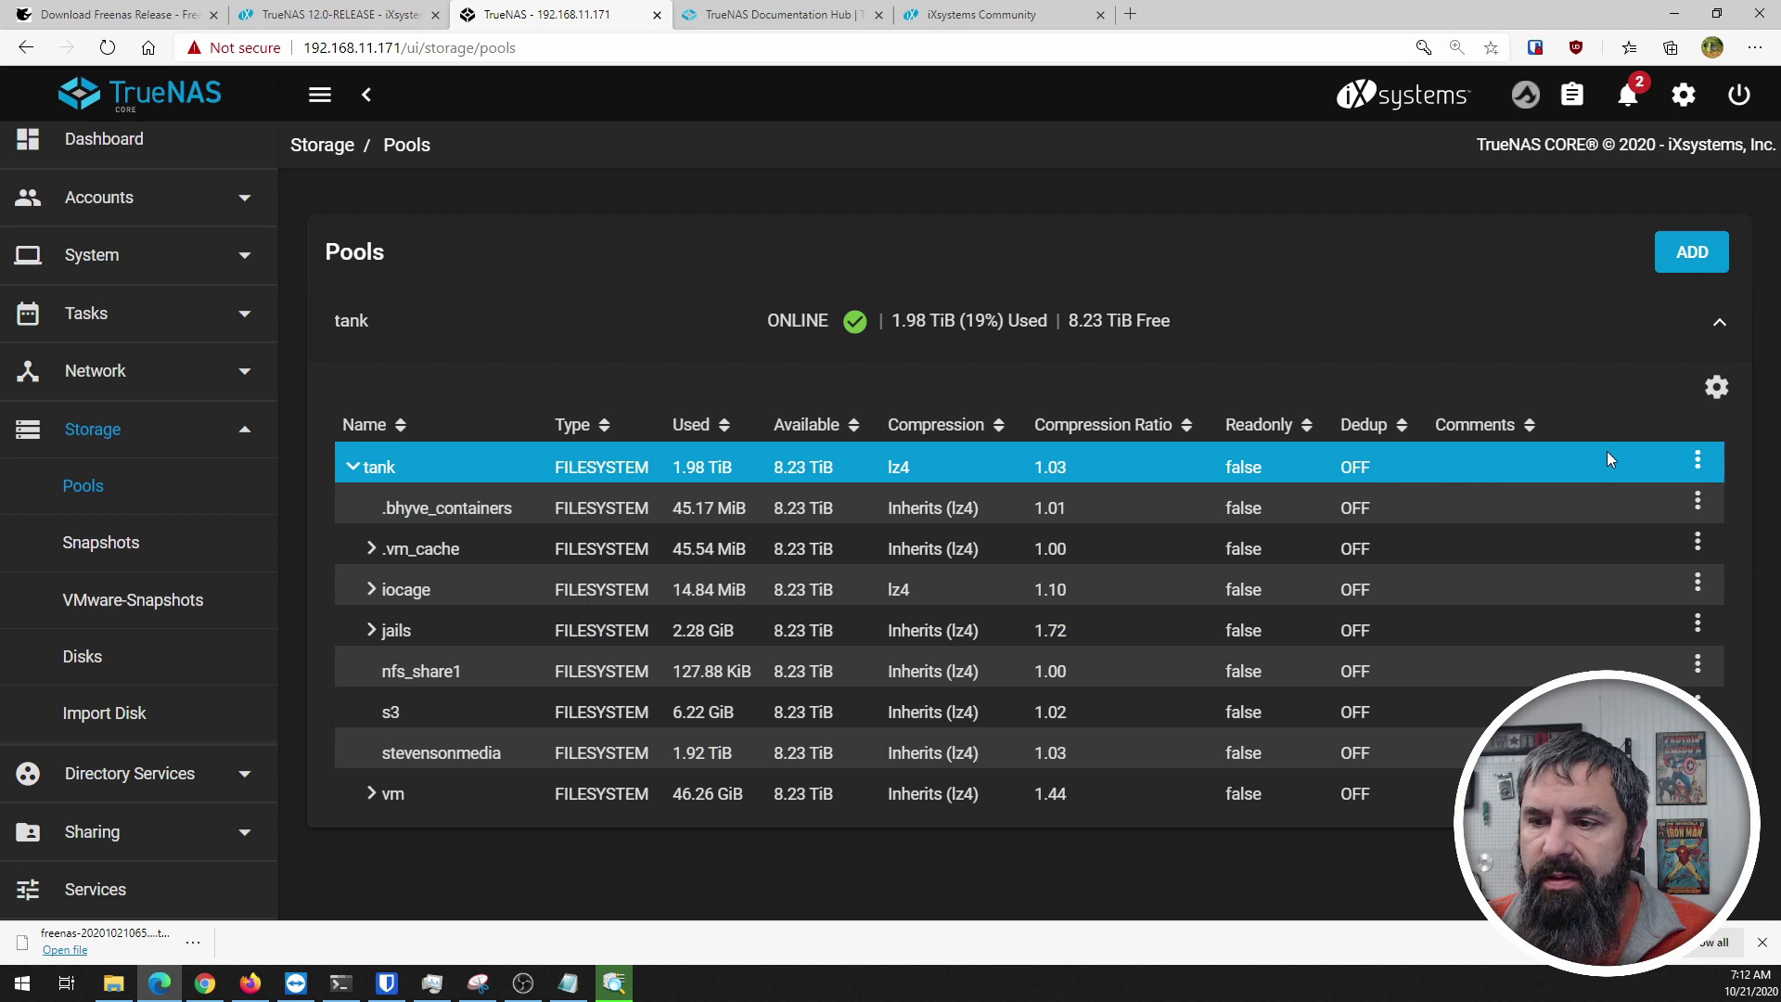
{"action": "left_click", "coordinate": [1698, 461]}
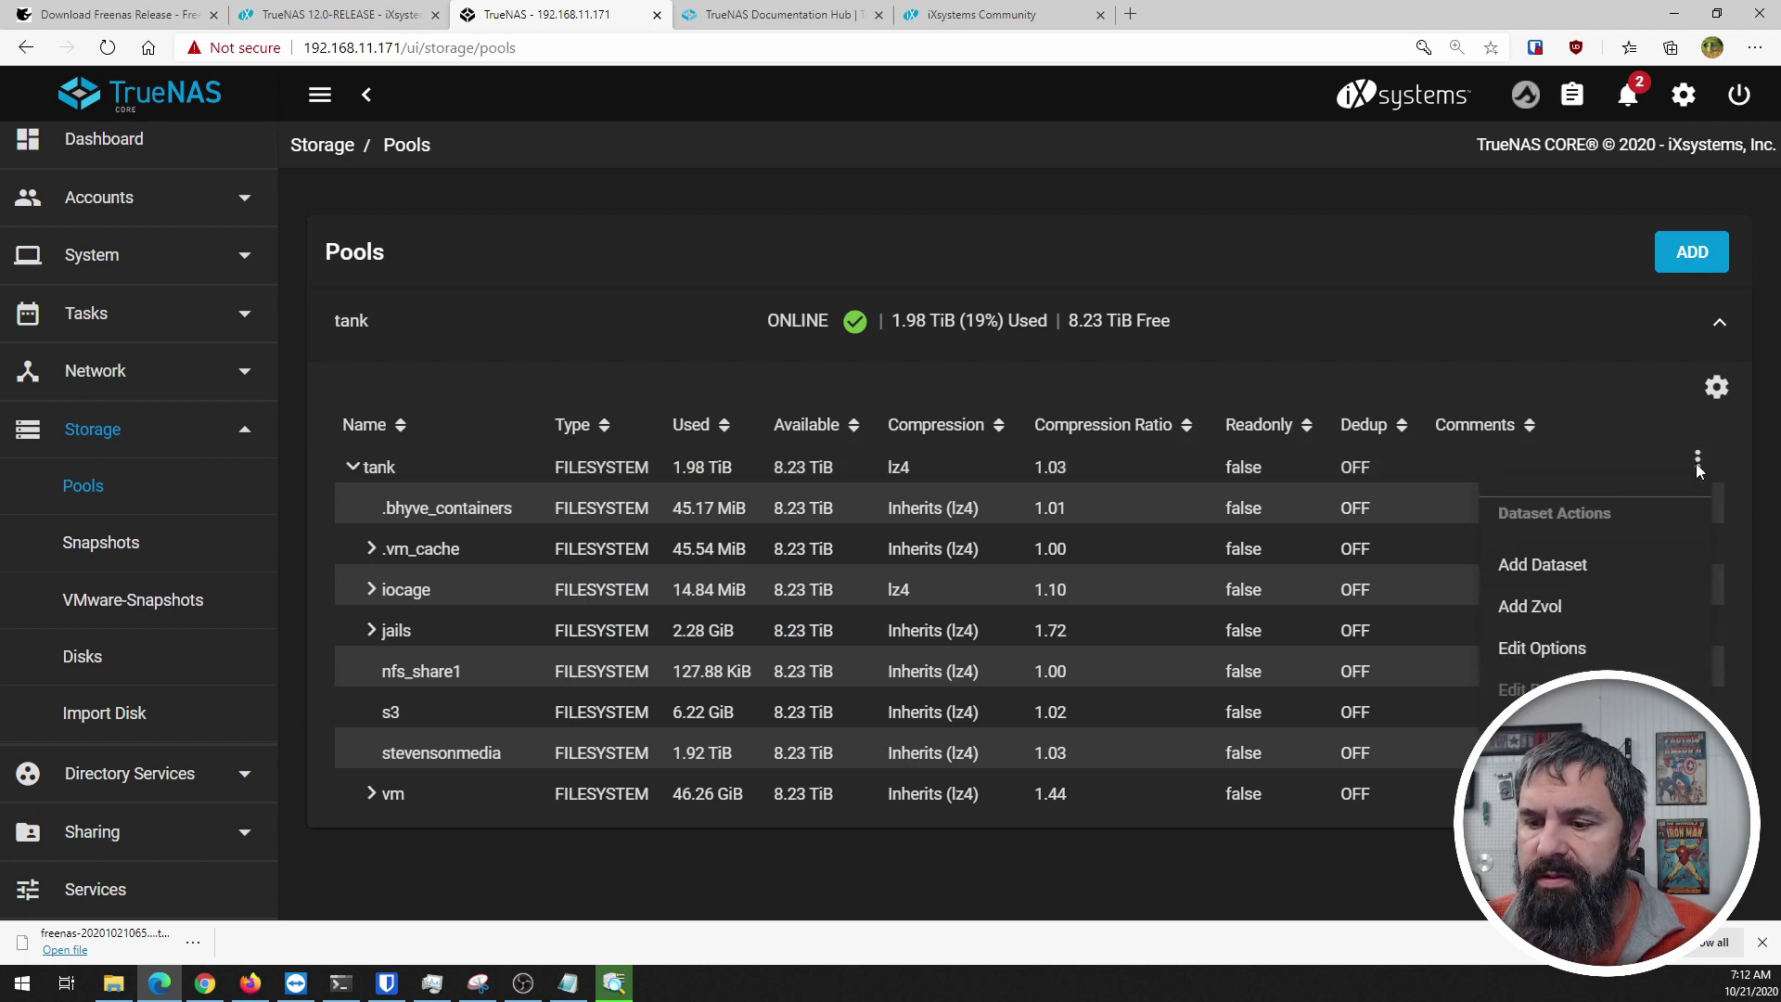
{"action": "left_click", "coordinate": [389, 467]}
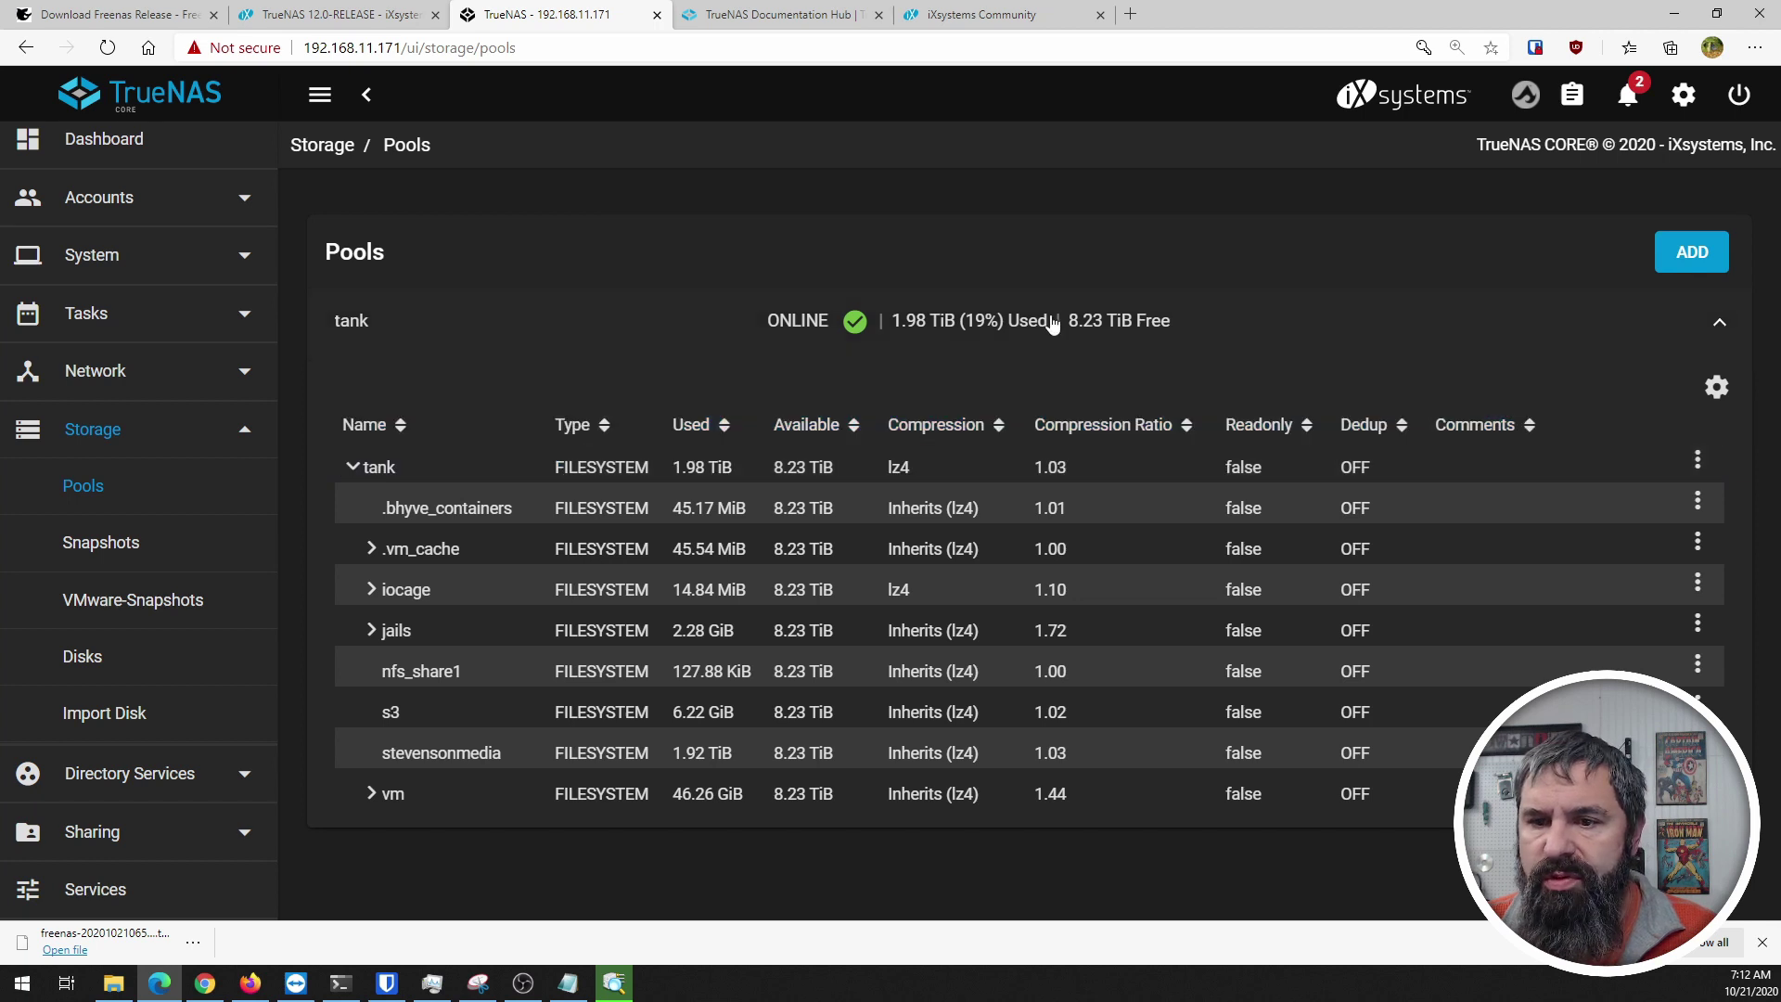
{"action": "left_click", "coordinate": [1717, 387]}
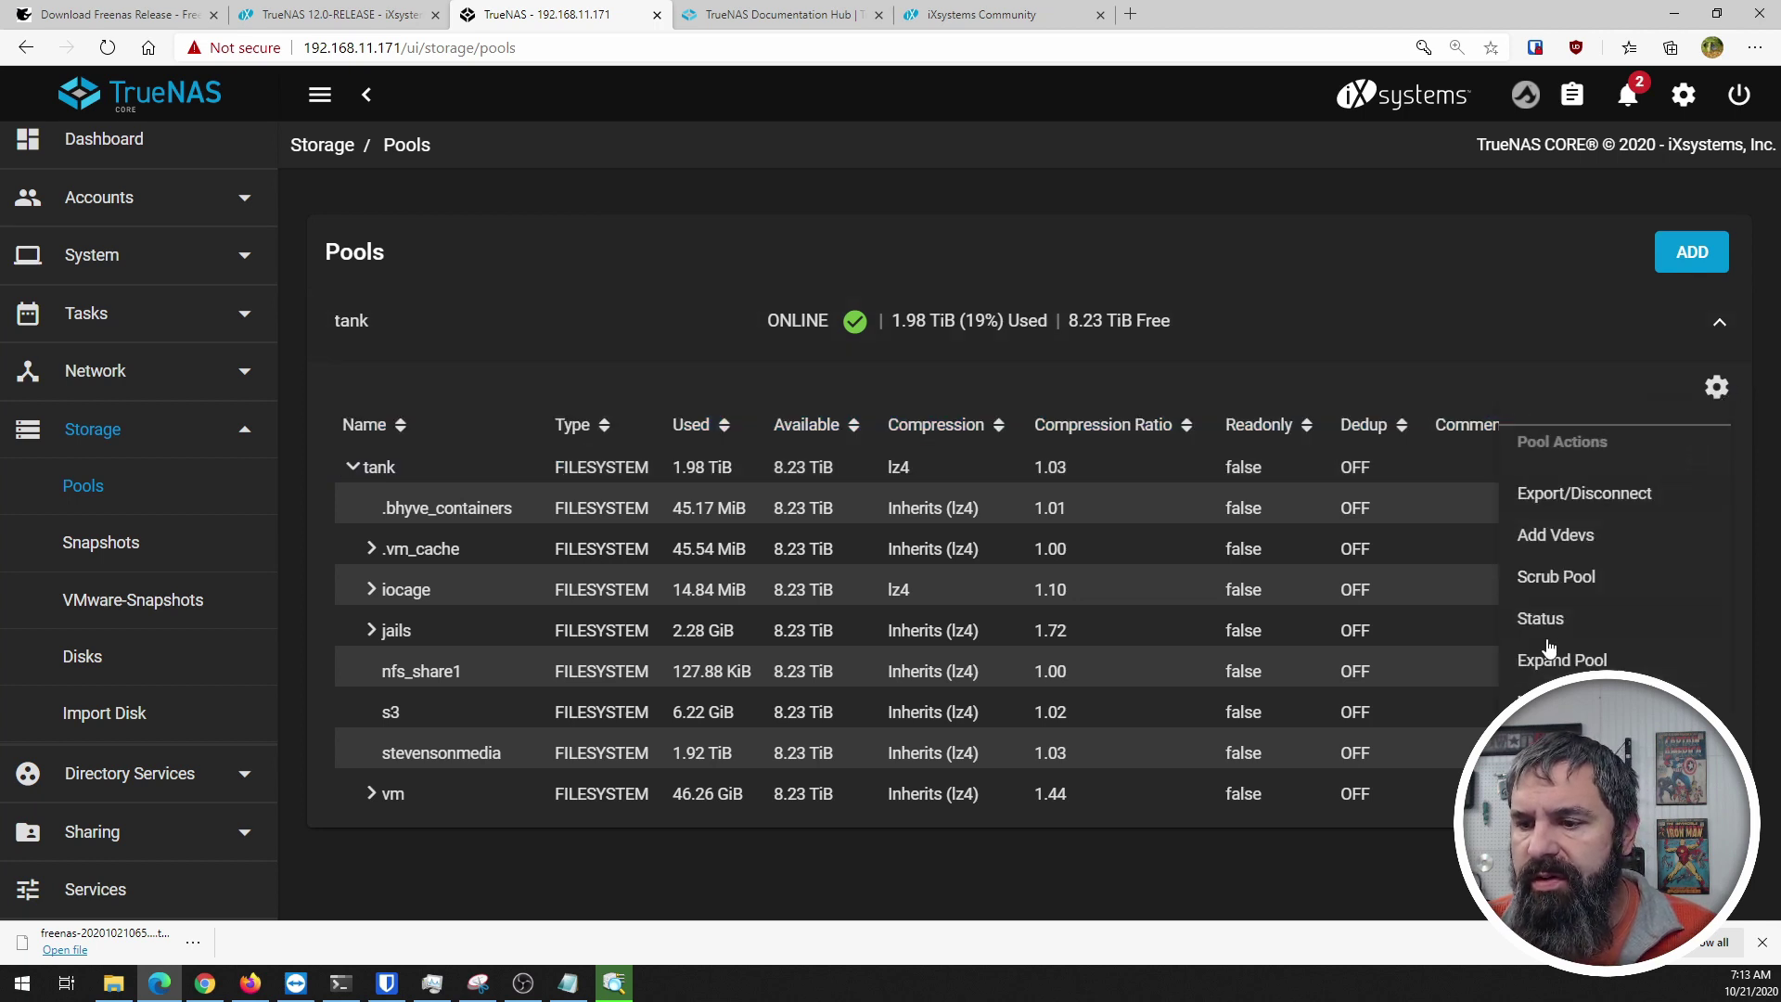
{"action": "left_click", "coordinate": [1568, 701]}
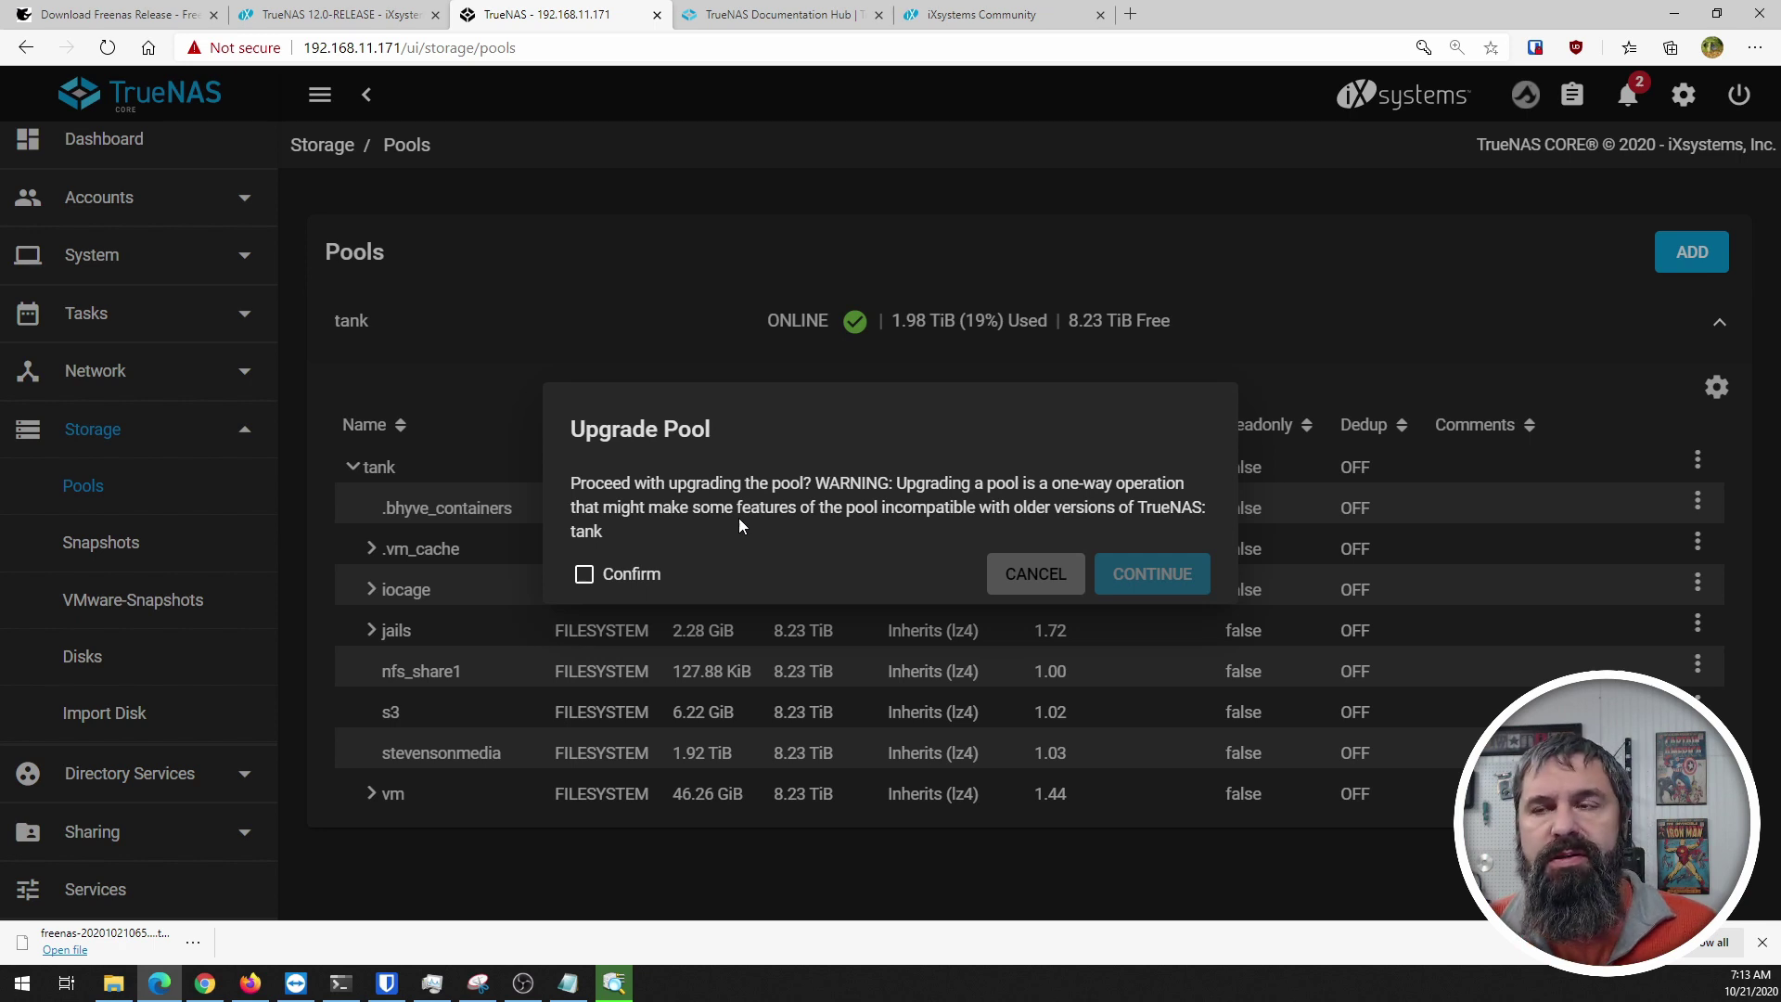
Step: Confirm the one-way upgrade warning and continue upgrading the tank pool
{"action": "left_click", "coordinate": [585, 574]}
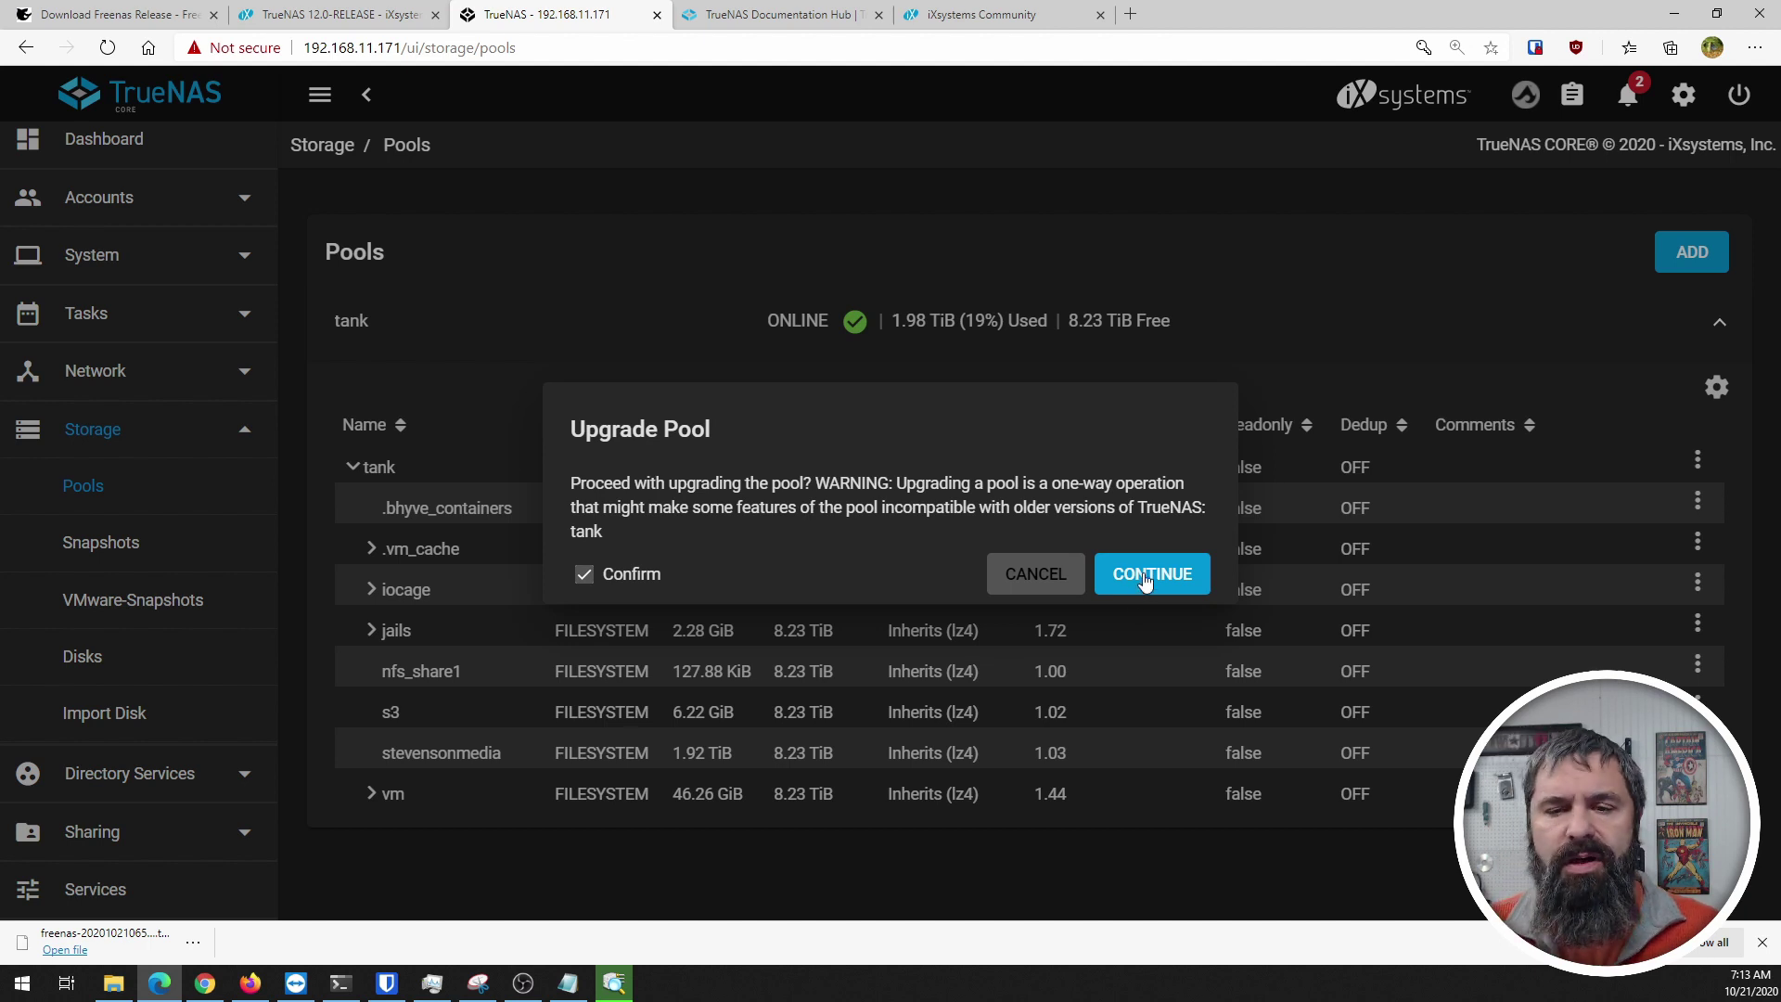
{"action": "left_click", "coordinate": [1147, 576]}
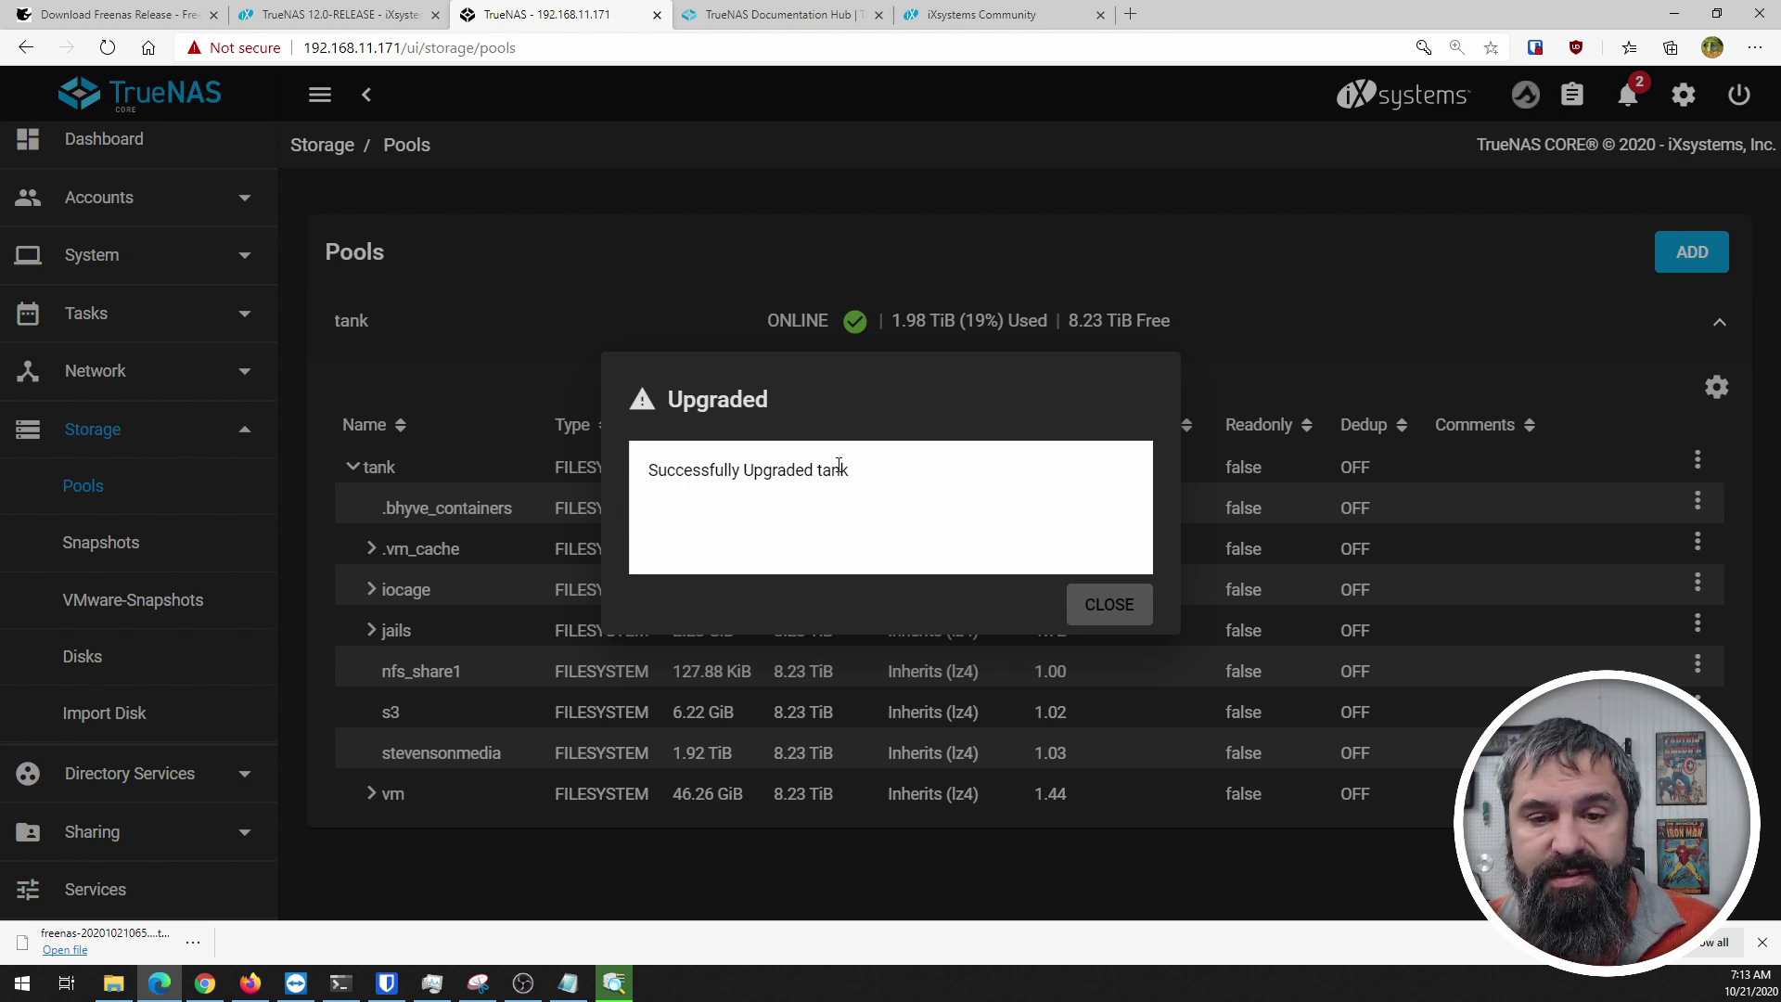
Step: Close the 'Successfully Upgraded tank' message and collapse tank's dataset tree
{"action": "left_click", "coordinate": [1109, 604]}
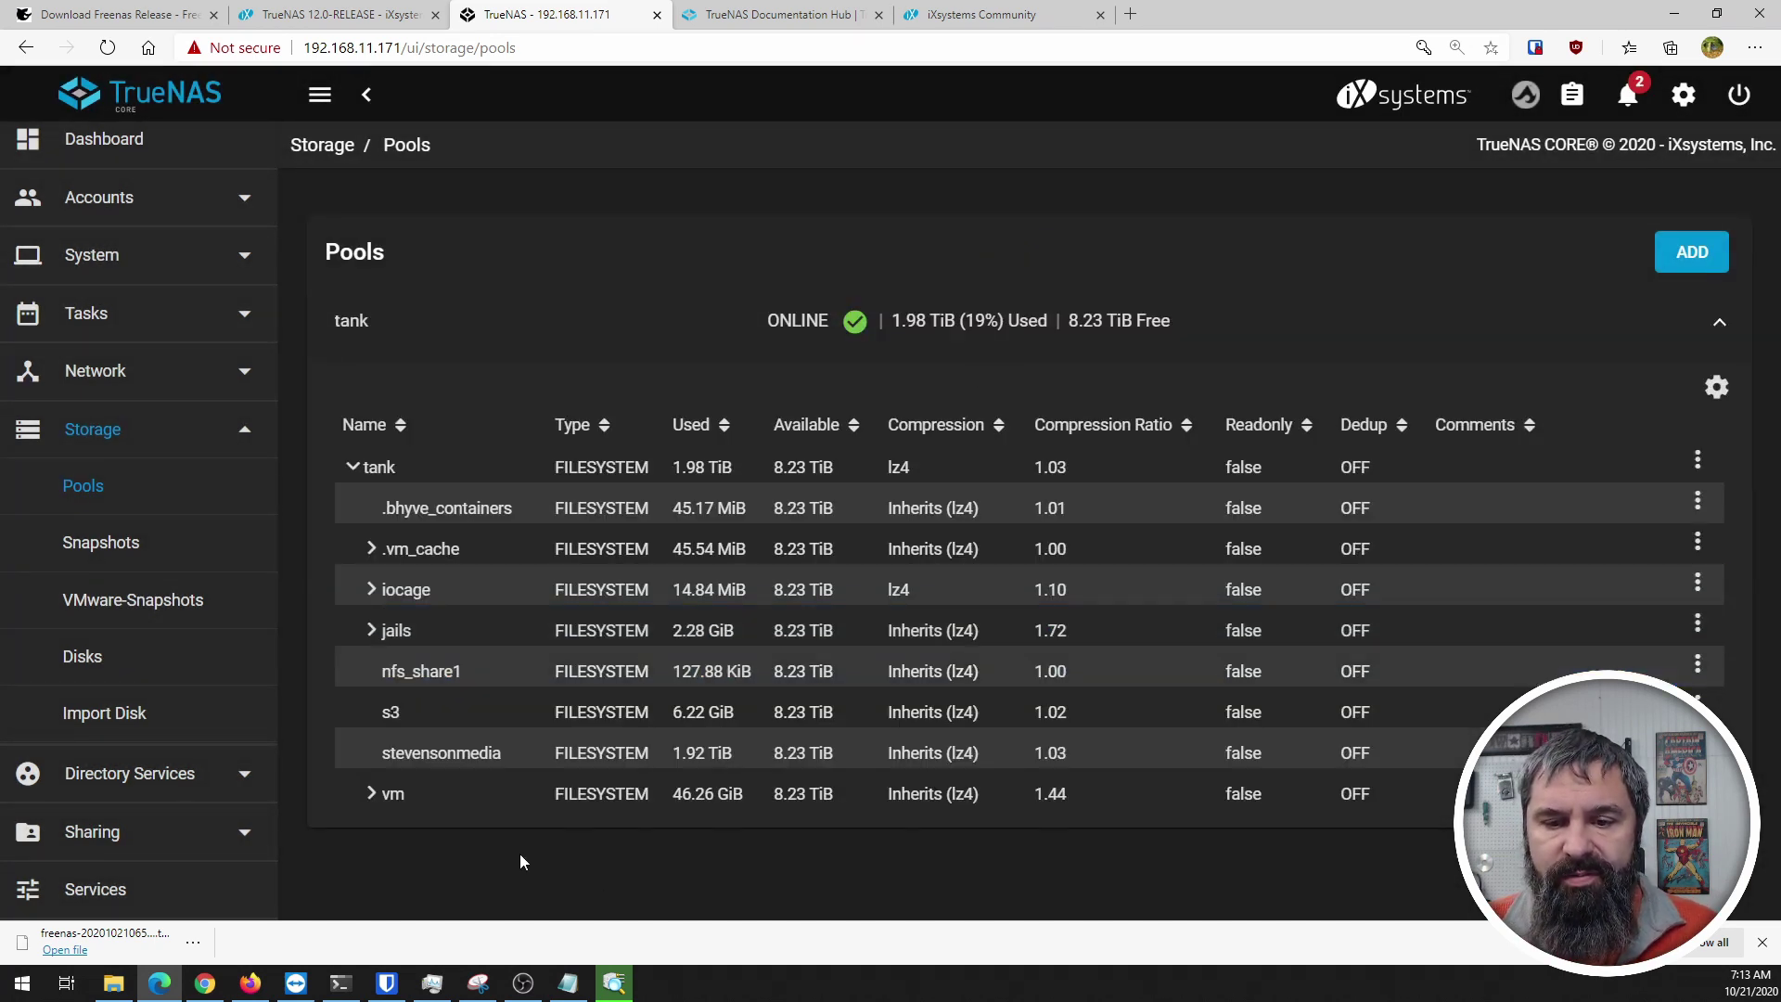
{"action": "left_click", "coordinate": [353, 471]}
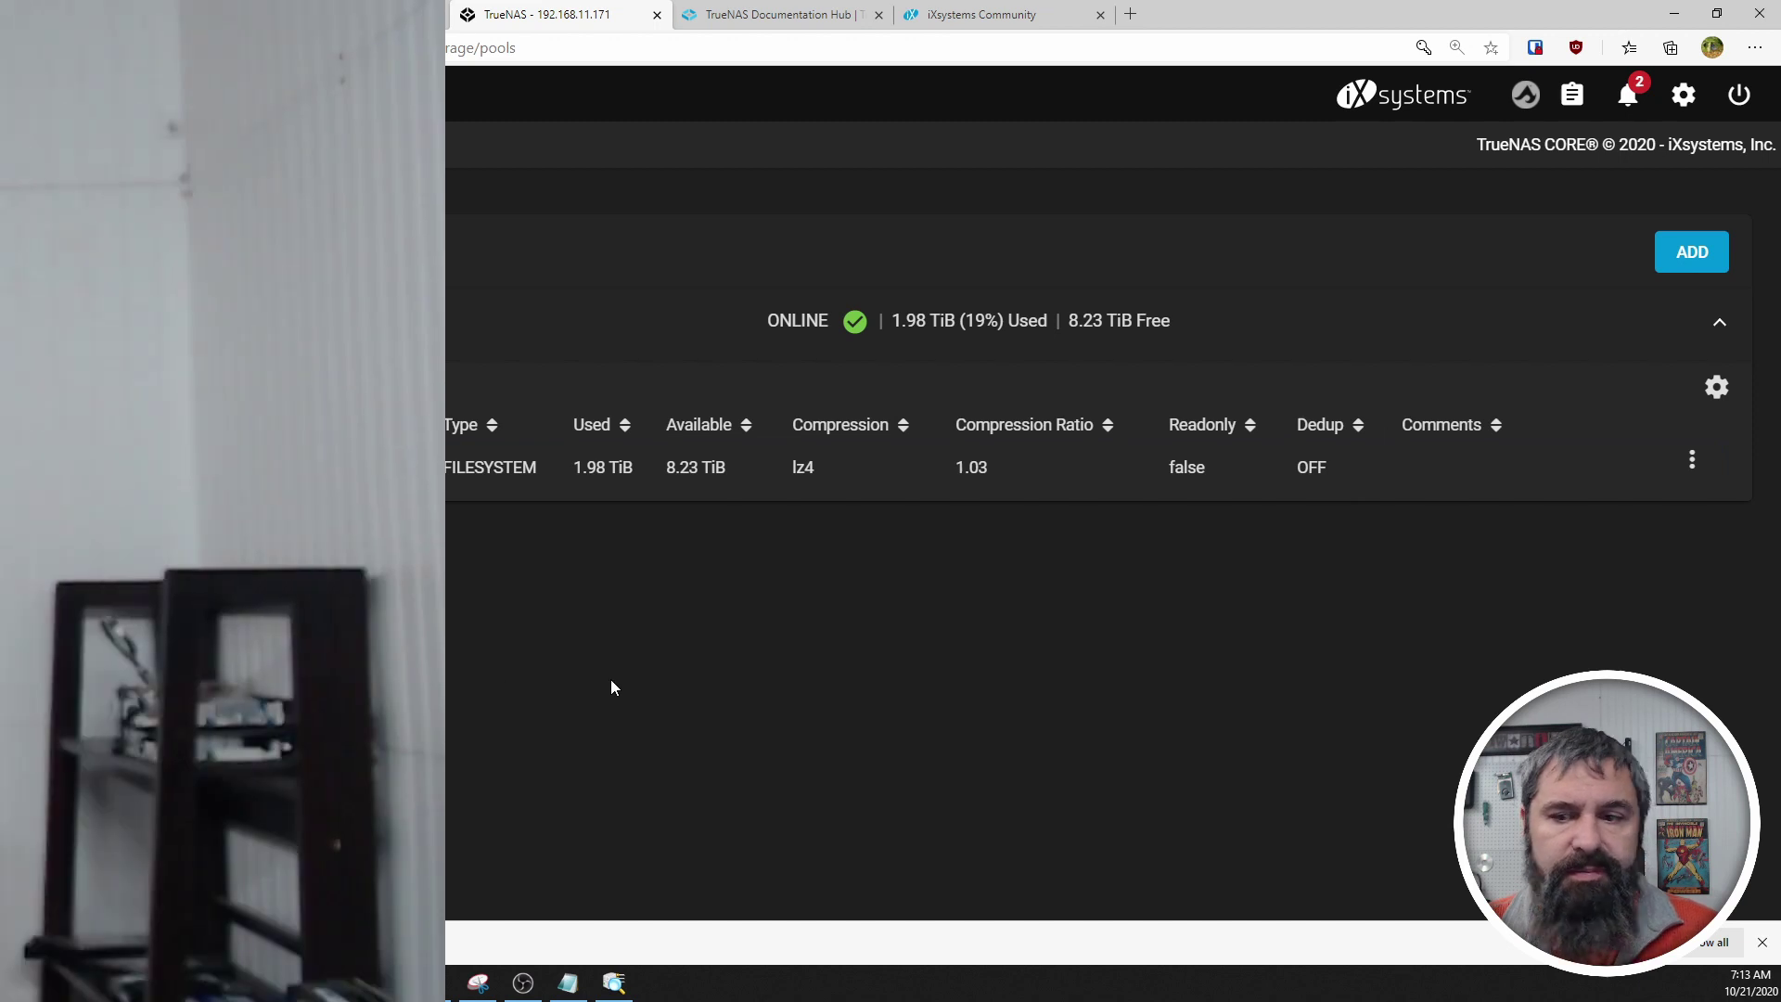